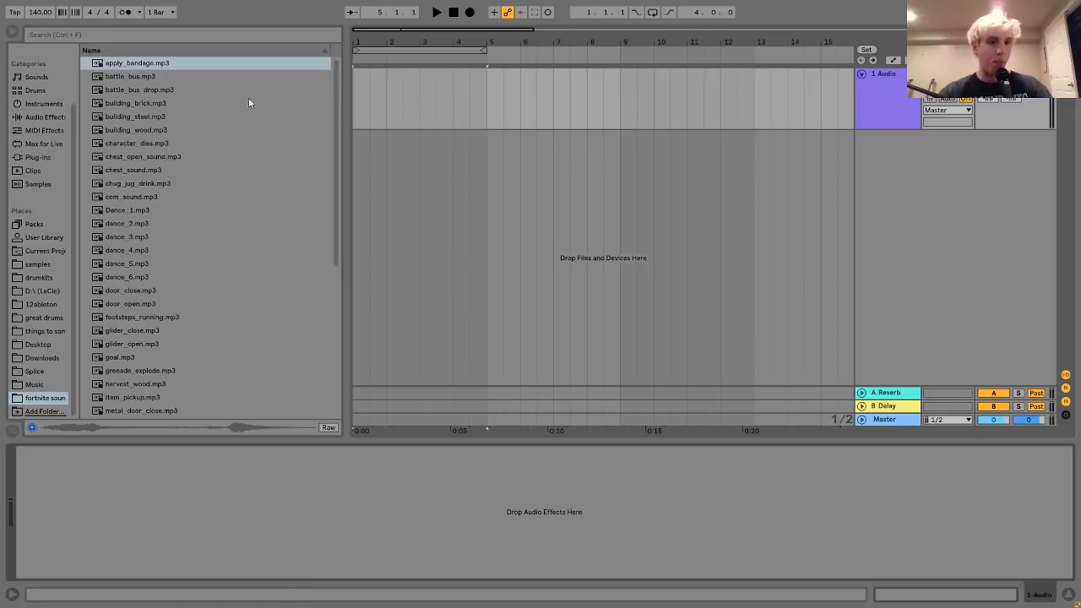
# Preview the apply_bandage, battle_bus and door_close sounds and look through the rest of the Fortnite sound folder.
pyautogui.click(138, 65)
pyautogui.press('Down')
pyautogui.press('Down')
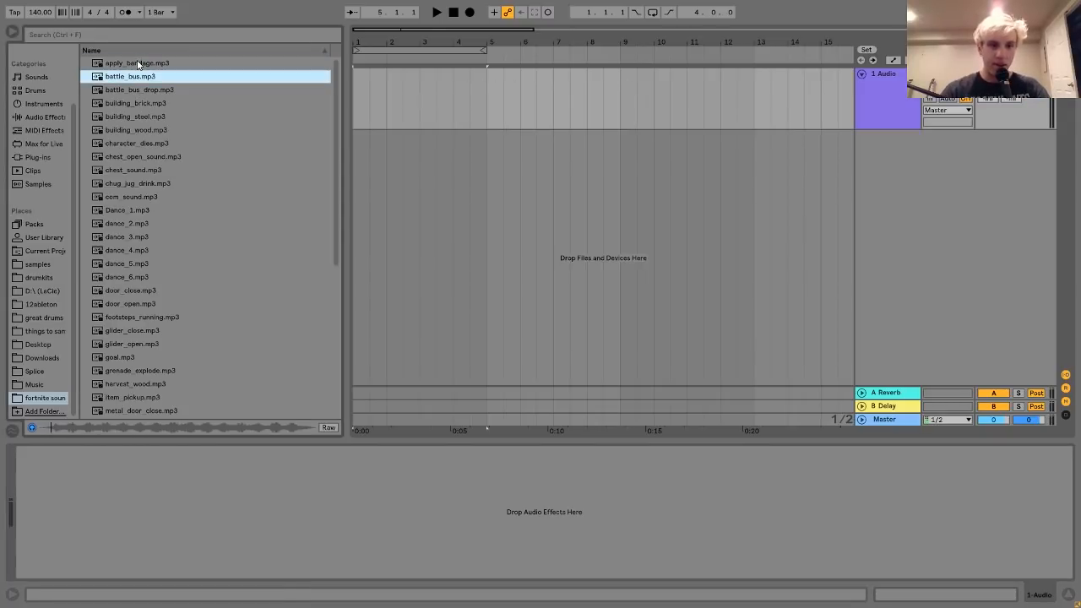
pyautogui.click(144, 290)
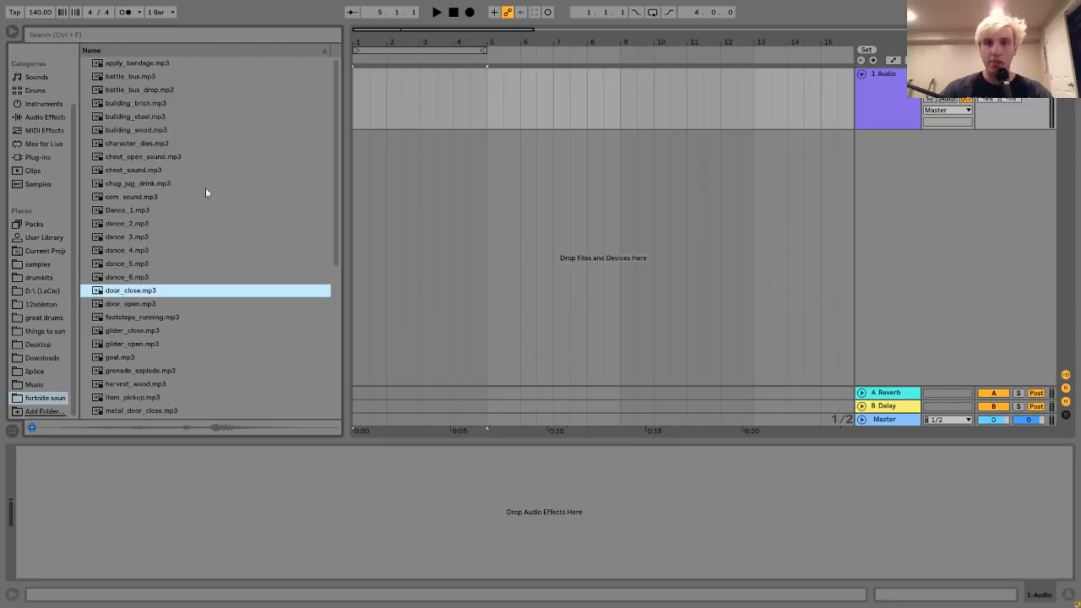
pyautogui.scroll(-4, 206, 228)
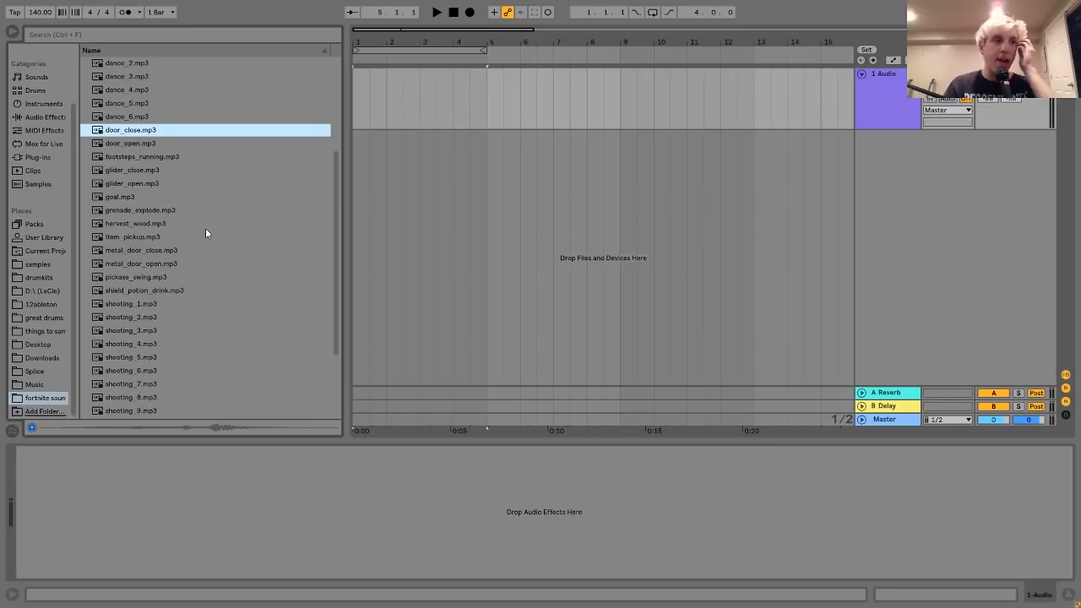
pyautogui.scroll(4, 205, 228)
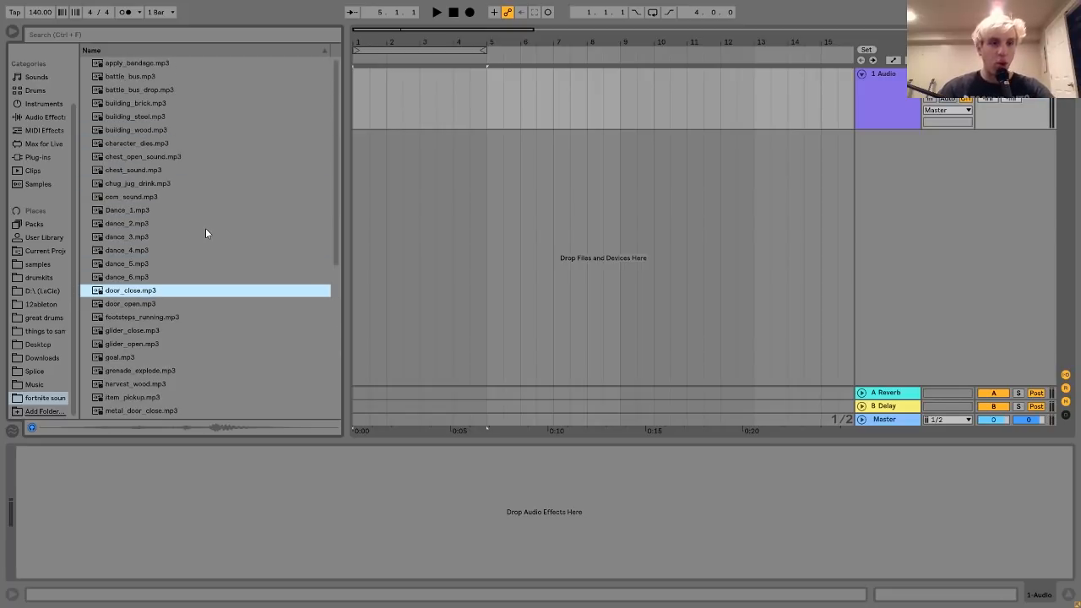
# Place apply_bandage.mp3 at the start of the audio track and open the clip's sample view.
pyautogui.click(143, 64)
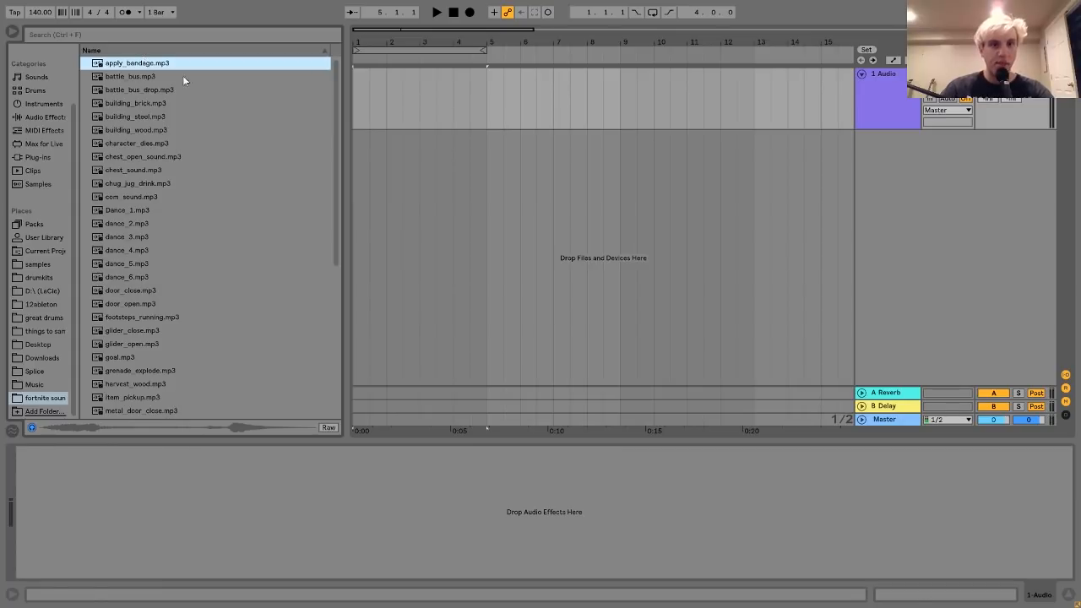
pyautogui.moveTo(177, 65); pyautogui.dragTo(358, 109)
pyautogui.doubleClick(381, 78)
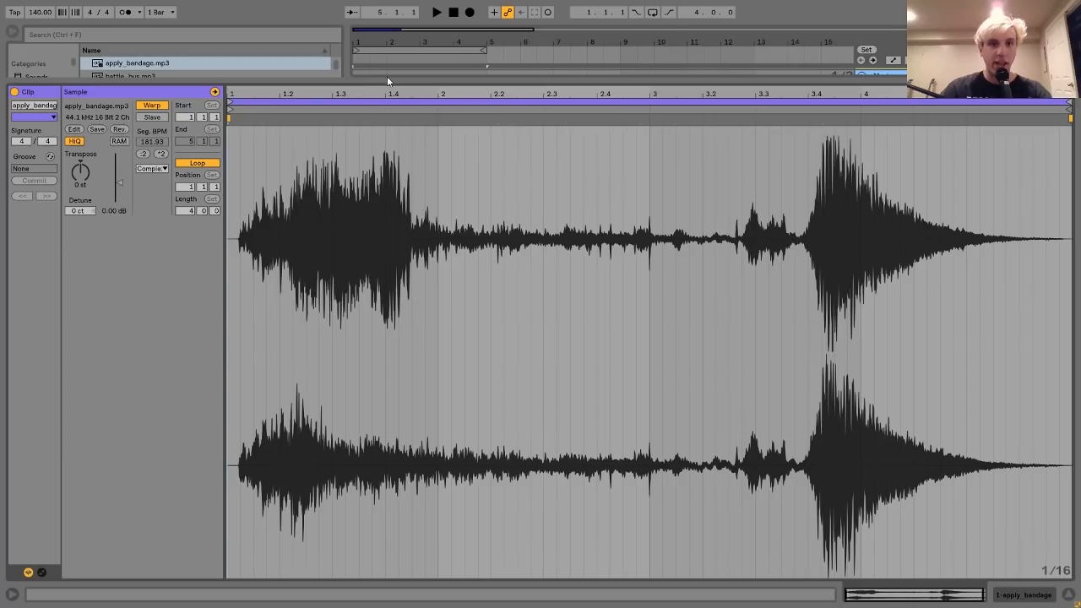
# Turn off warping for the apply_bandage clip and trim it to the quiet middle section, about 1.6 s to 3.16 s.
pyautogui.click(152, 105)
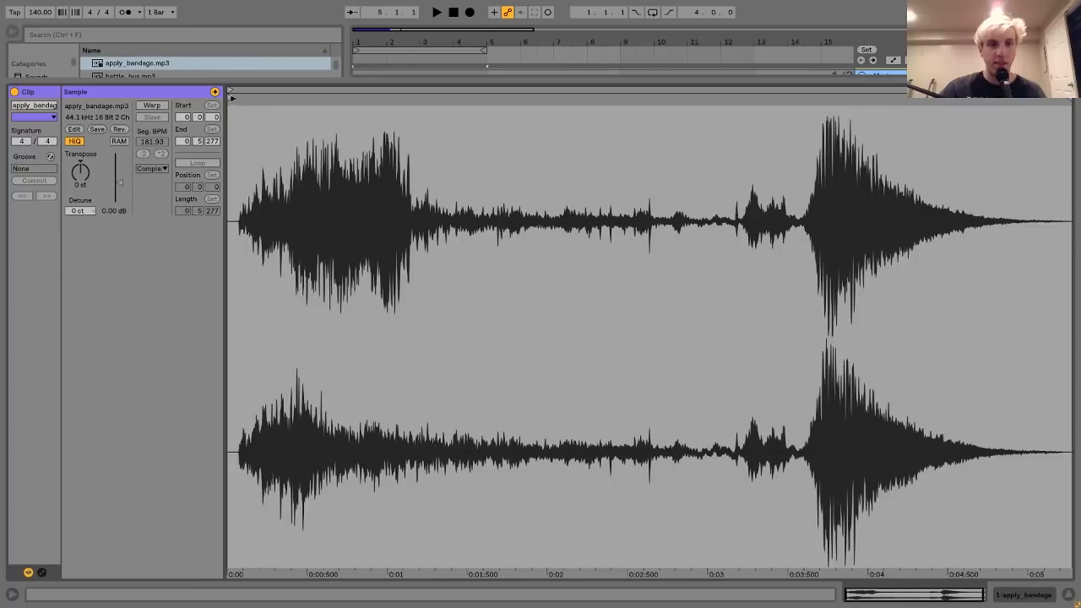
pyautogui.moveTo(232, 98)
pyautogui.mouseDown()
pyautogui.moveTo(526, 102)
pyautogui.moveTo(484, 109)
pyautogui.moveTo(484, 100)
pyautogui.mouseUp()
pyautogui.moveTo(1071, 98); pyautogui.dragTo(731, 97)
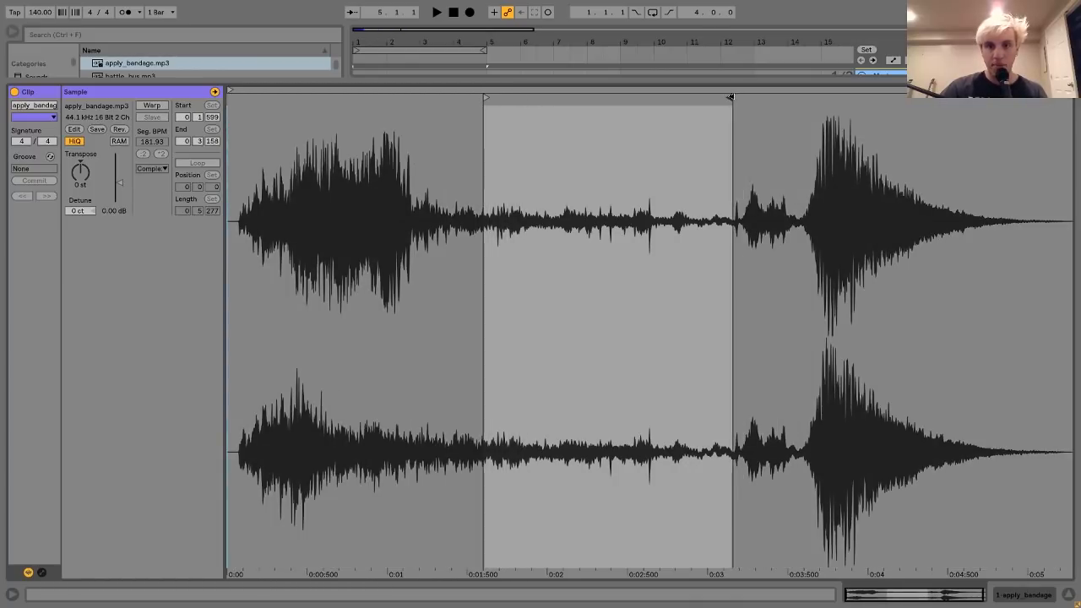
# Play back the trimmed apply_bandage clip and consolidate it into a new sample.
pyautogui.click(1033, 596)
pyautogui.press('space')
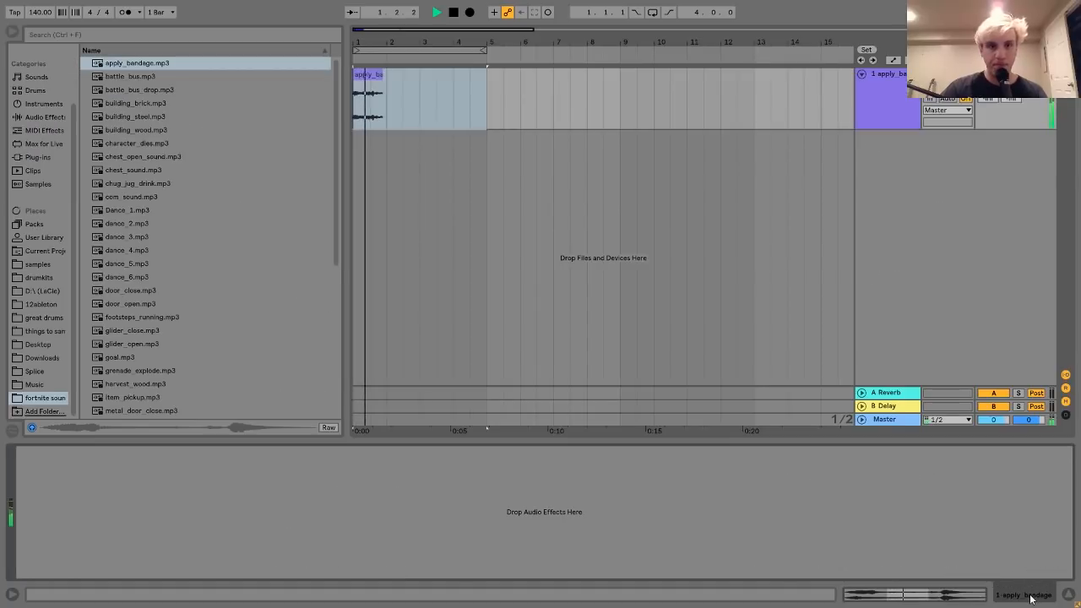
pyautogui.press('space')
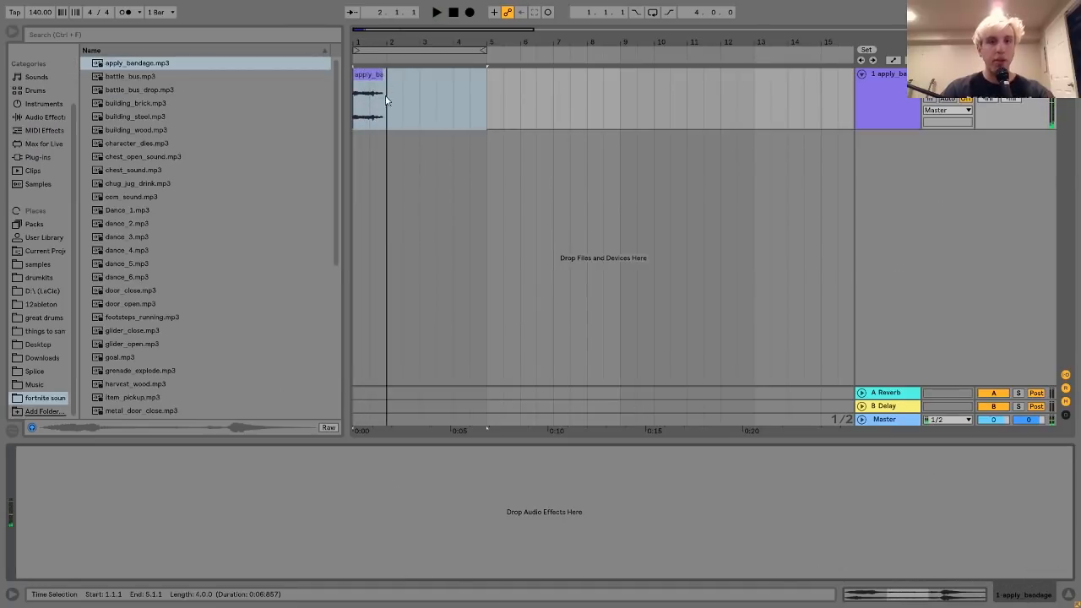
pyautogui.click(367, 75)
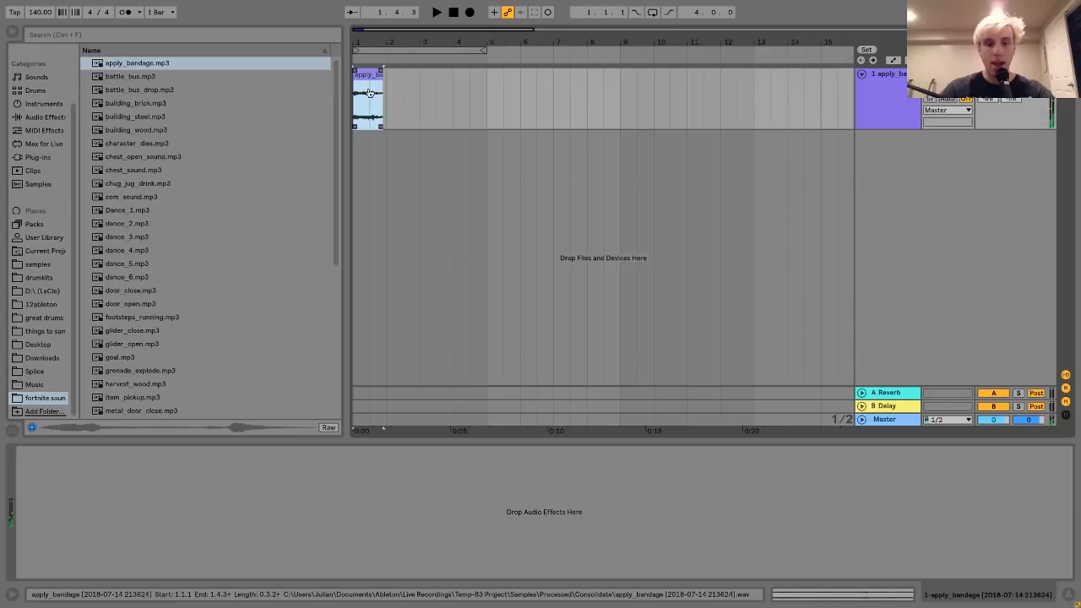
# Add a MIDI track with Granulator II_Version2.2.2 and load the consolidated apply_bandage clip into it.
pyautogui.hotkey('ctrl', 'shift', 't')
pyautogui.click(38, 143)
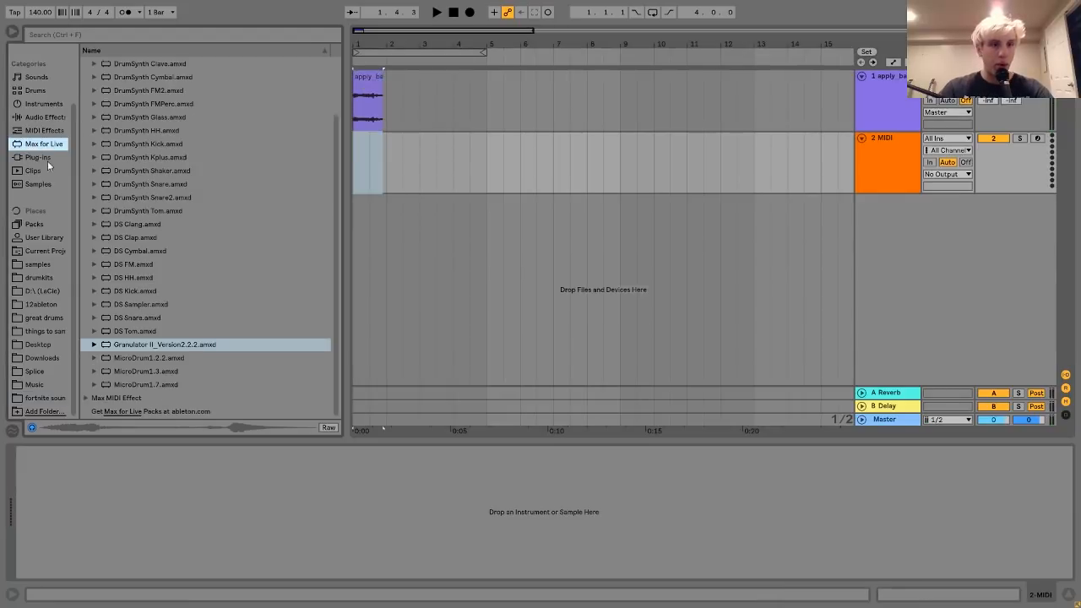
pyautogui.doubleClick(135, 331)
pyautogui.click(137, 343)
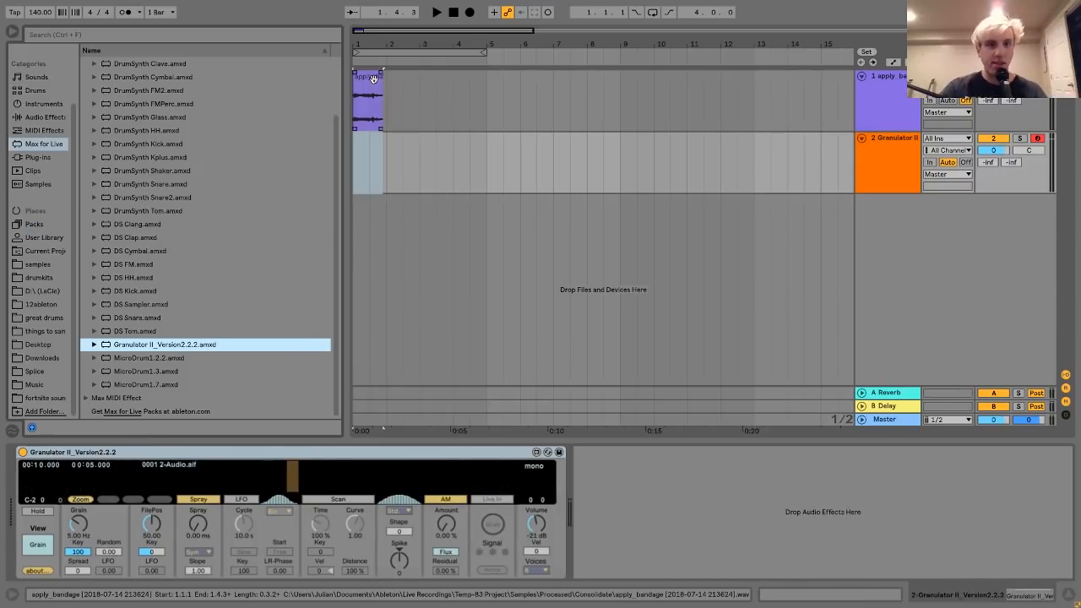
pyautogui.moveTo(372, 78); pyautogui.dragTo(318, 482)
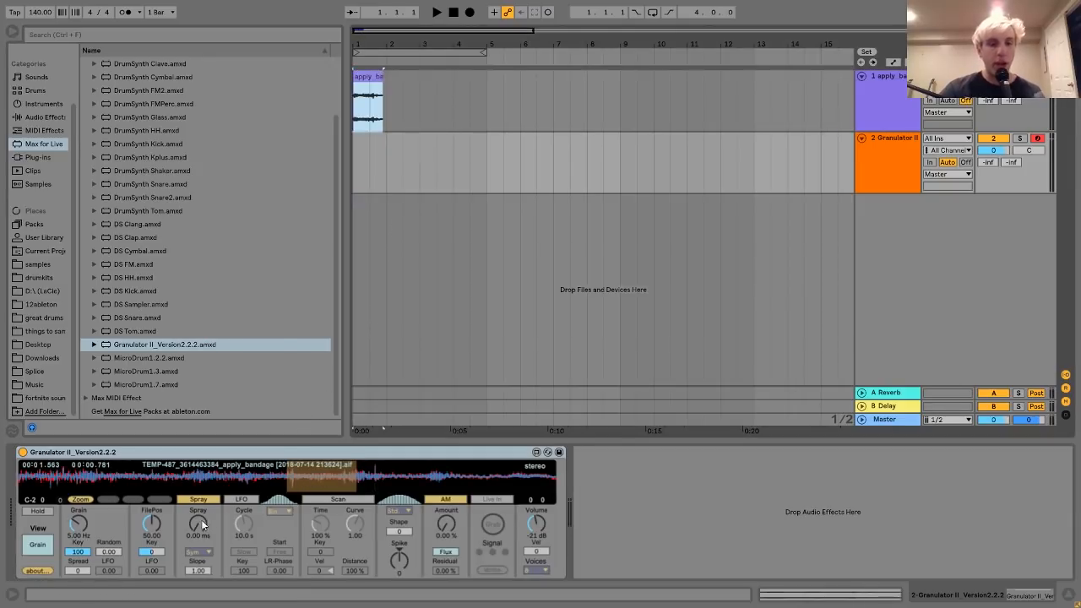
# Set Granulator's amp envelope decay to 180 s, spray to 189 ms, grain rate to 2.93 Hz and file position to 42.13.
pyautogui.click(48, 551)
pyautogui.moveTo(109, 527); pyautogui.dragTo(109, 500)
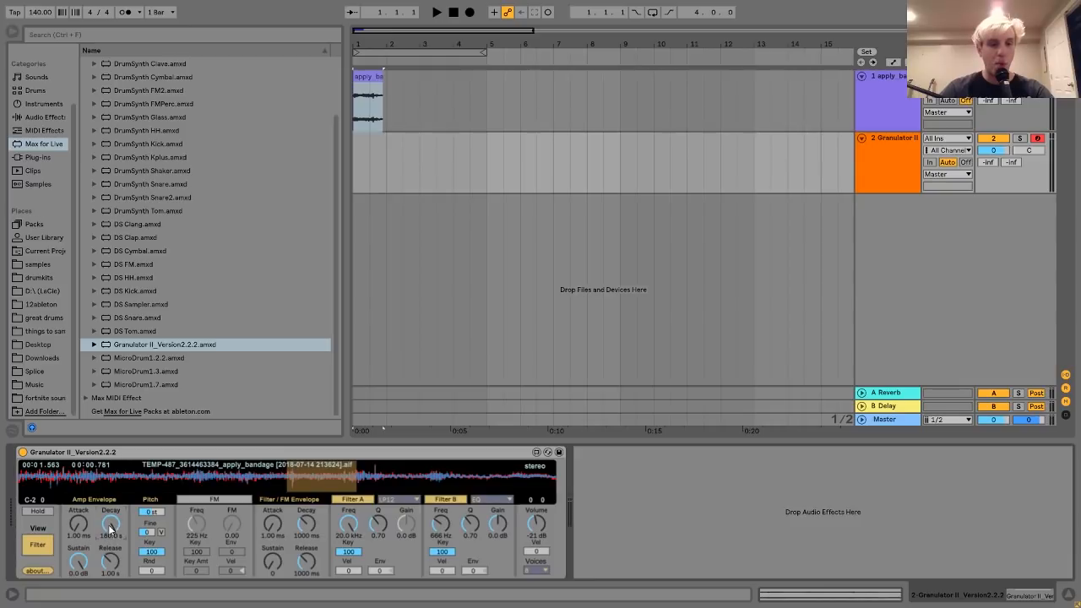
pyautogui.click(48, 550)
pyautogui.moveTo(197, 525); pyautogui.dragTo(198, 506)
pyautogui.moveTo(80, 523); pyautogui.dragTo(79, 534)
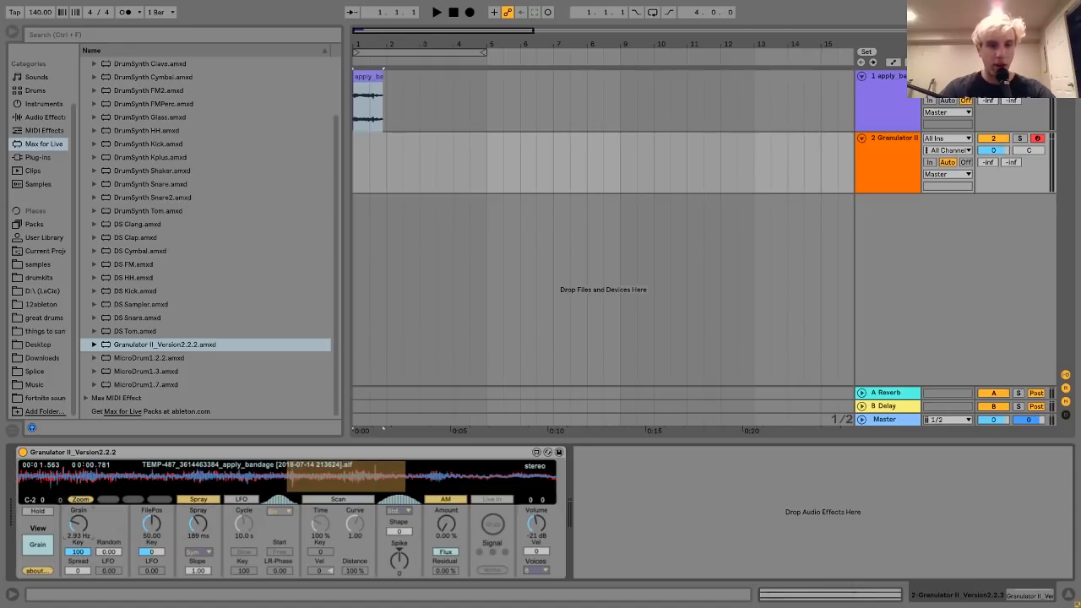
pyautogui.moveTo(151, 524); pyautogui.dragTo(151, 531)
# Delete the original apply_bandage audio track.
pyautogui.click(878, 78)
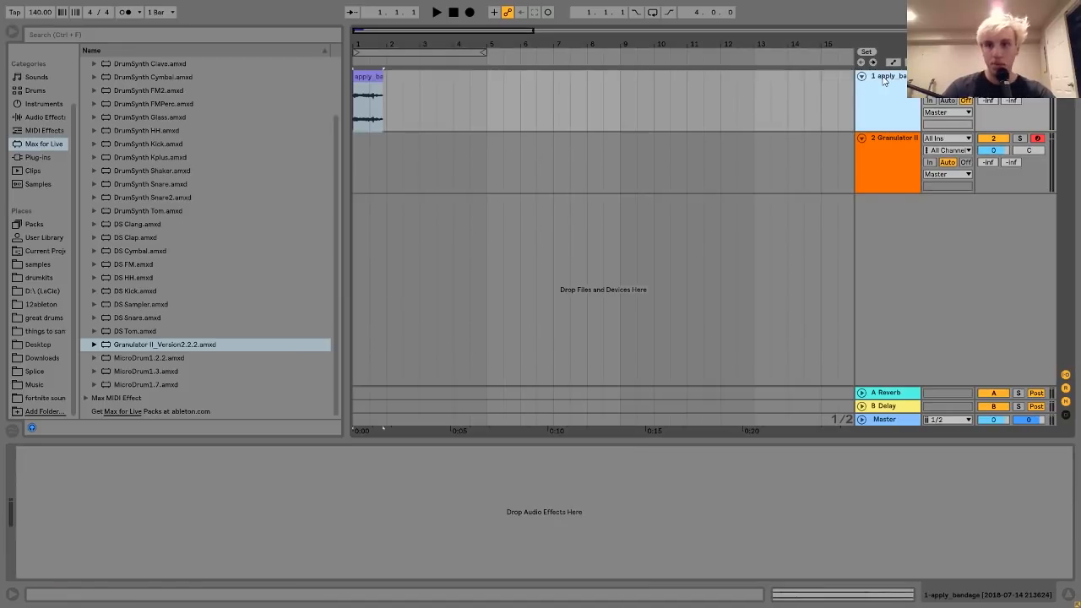
pyautogui.press('Delete')
# Set the computer keyboard octave to C3, audition the granular sound and raise the spray to 511 ms.
pyautogui.press('x')
pyautogui.press('a')
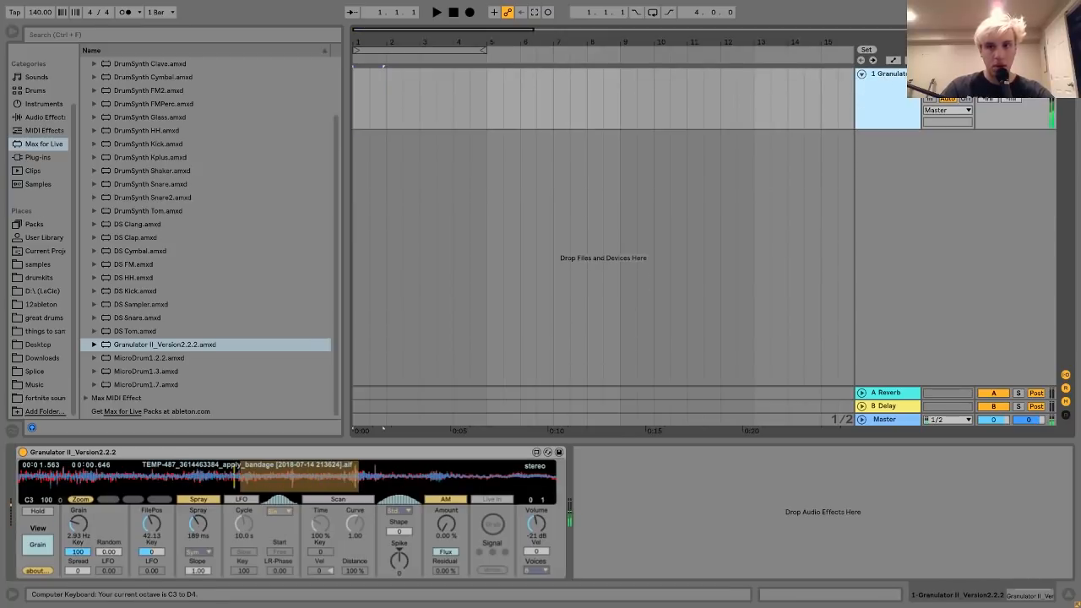
pyautogui.moveTo(199, 528); pyautogui.dragTo(200, 507)
pyautogui.press('a')
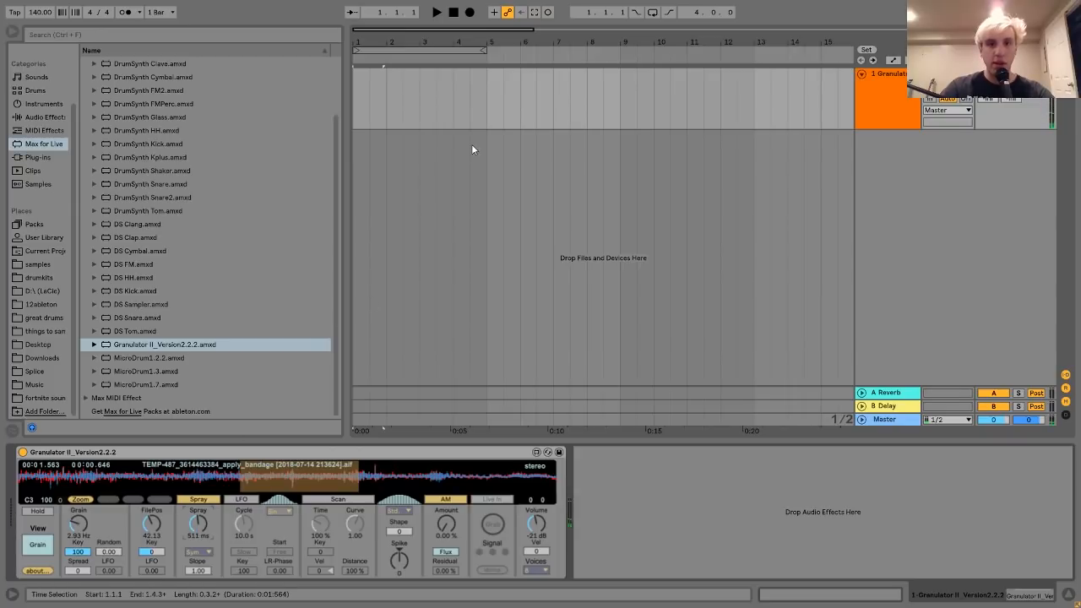
# Create a looped four-bar MIDI clip on the Granulator track holding one sustained C3 note for its full length.
pyautogui.moveTo(487, 110); pyautogui.dragTo(324, 98)
pyautogui.hotkey('ctrl', 'shift', 'm')
pyautogui.hotkey('ctrl', 'l')
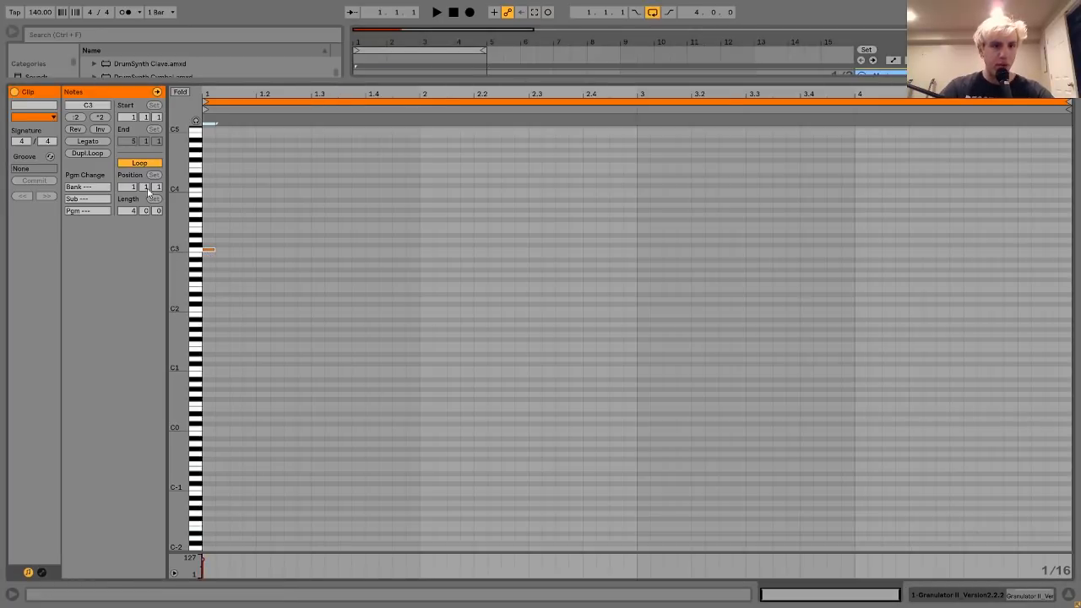
pyautogui.doubleClick(206, 251)
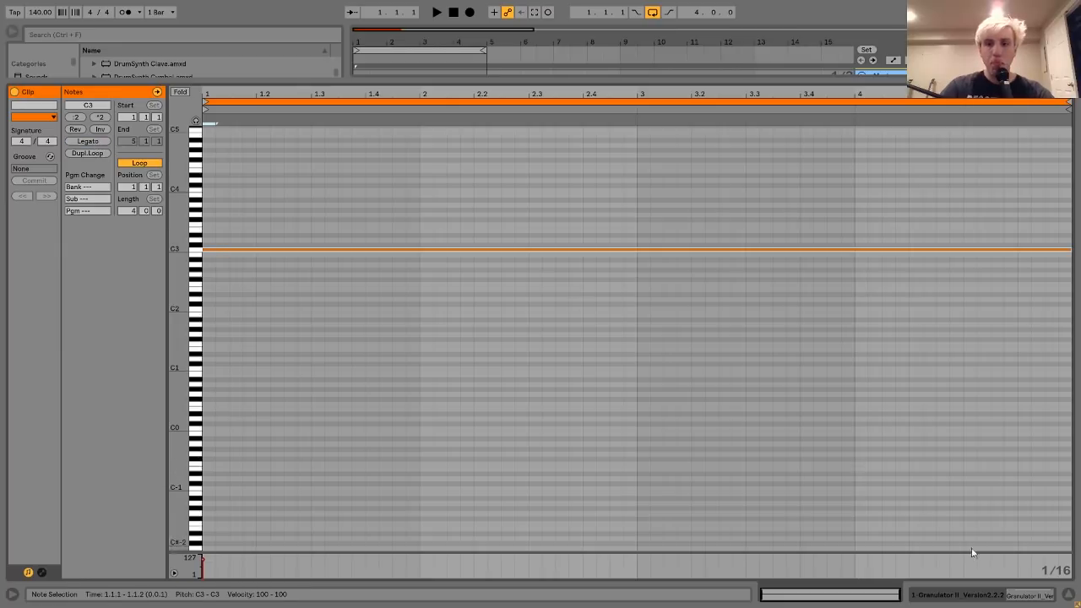
pyautogui.click(1028, 598)
# Show the Fortnite sound folder again and add a second MIDI track.
pyautogui.click(46, 397)
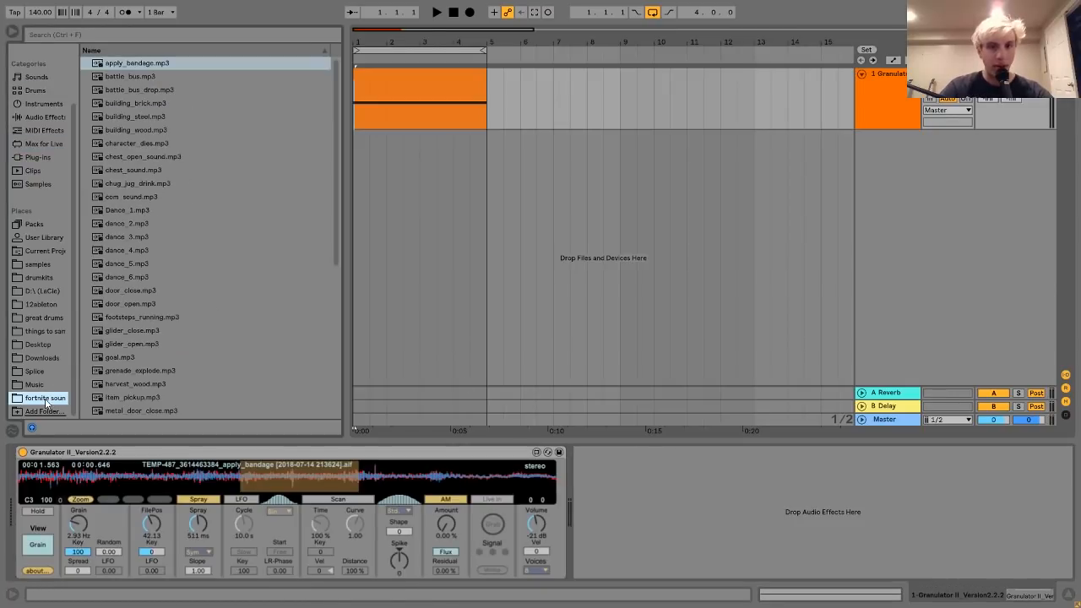
pyautogui.hotkey('ctrl', 'shift', 't')
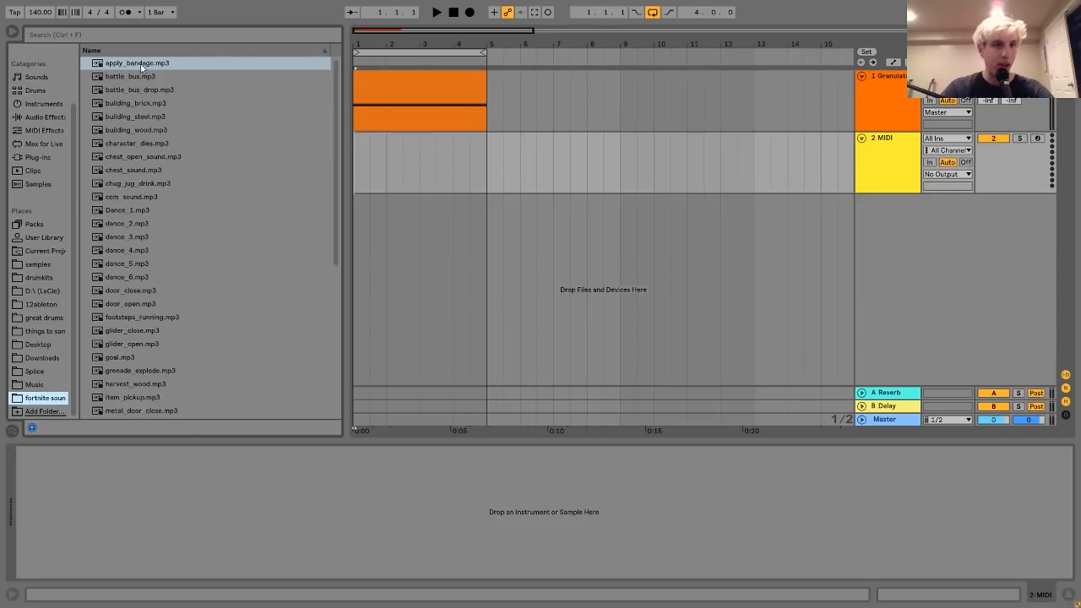
# Preview the sounds from chug_jug_drink to dance_2 and load com_sound.mp3 into a sampler on the new MIDI track.
pyautogui.click(140, 184)
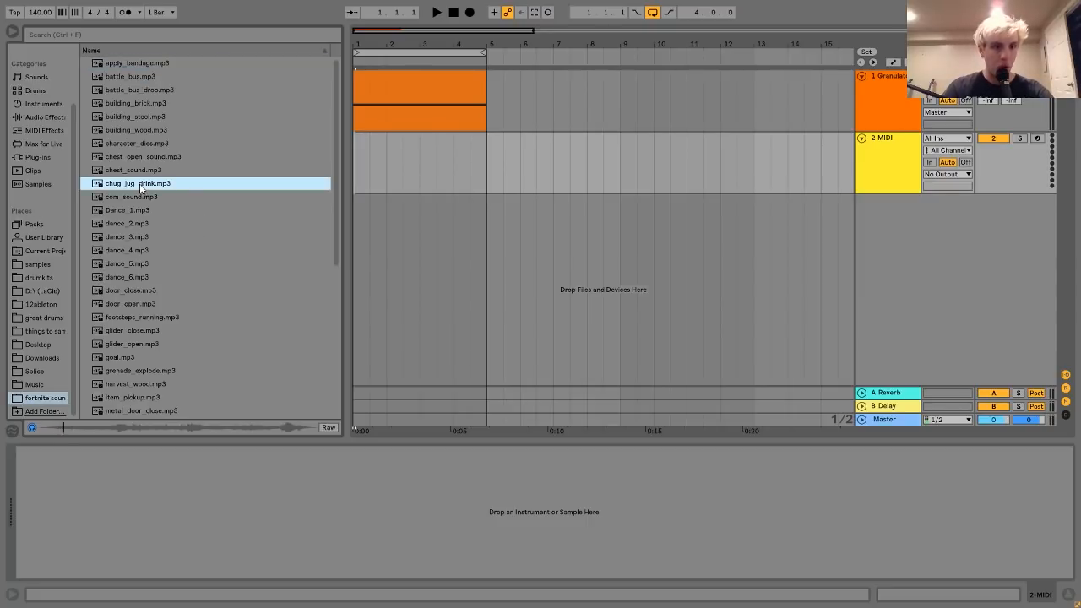
pyautogui.press('Down')
pyautogui.press('Down')
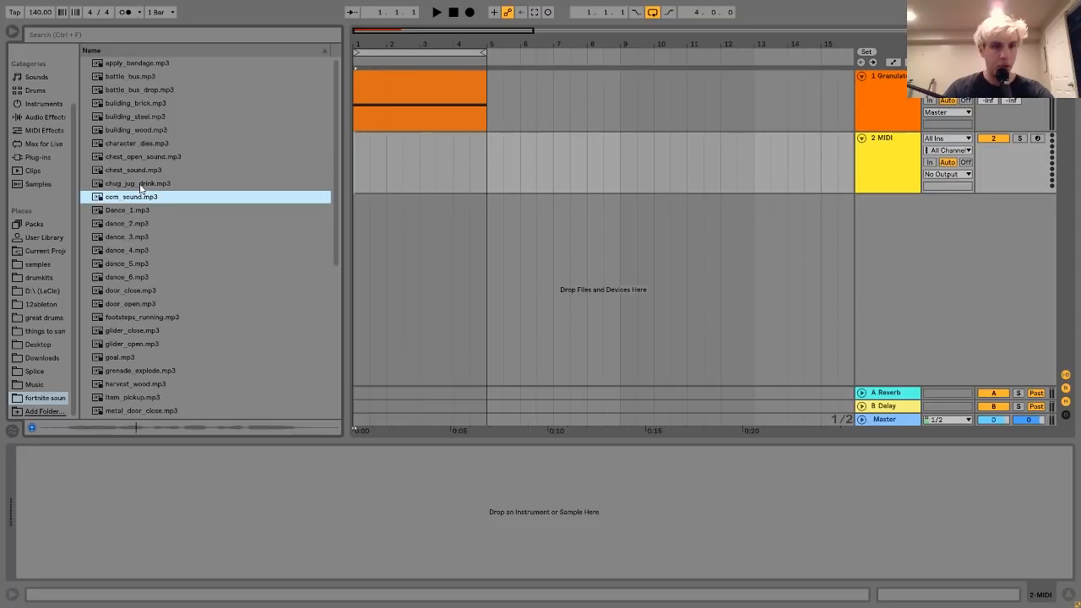
pyautogui.press('Down')
pyautogui.press('Down')
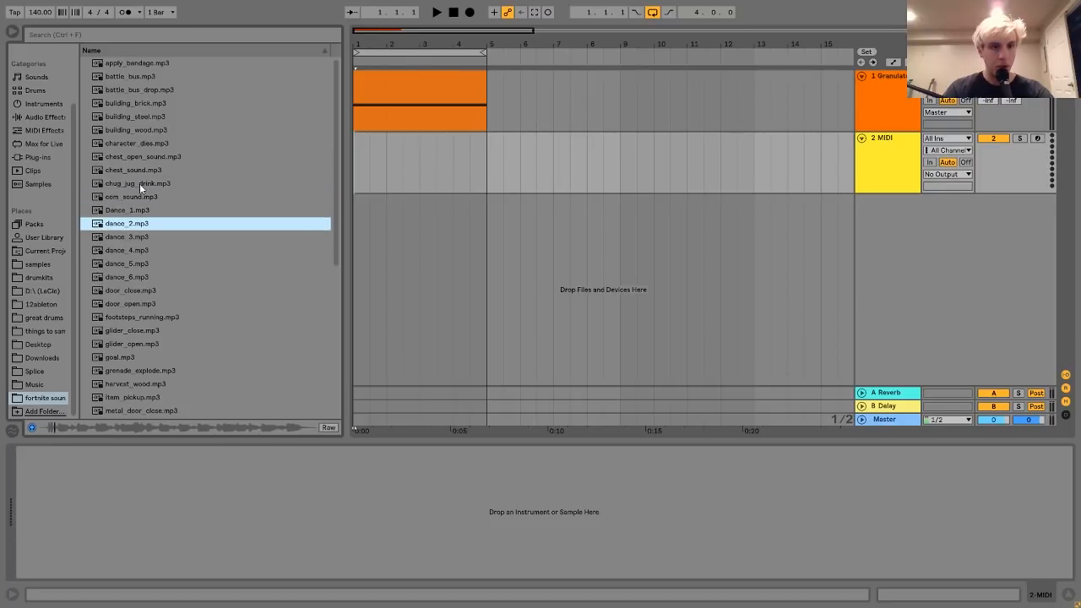
pyautogui.press('Up')
pyautogui.press('Up')
pyautogui.press('Up')
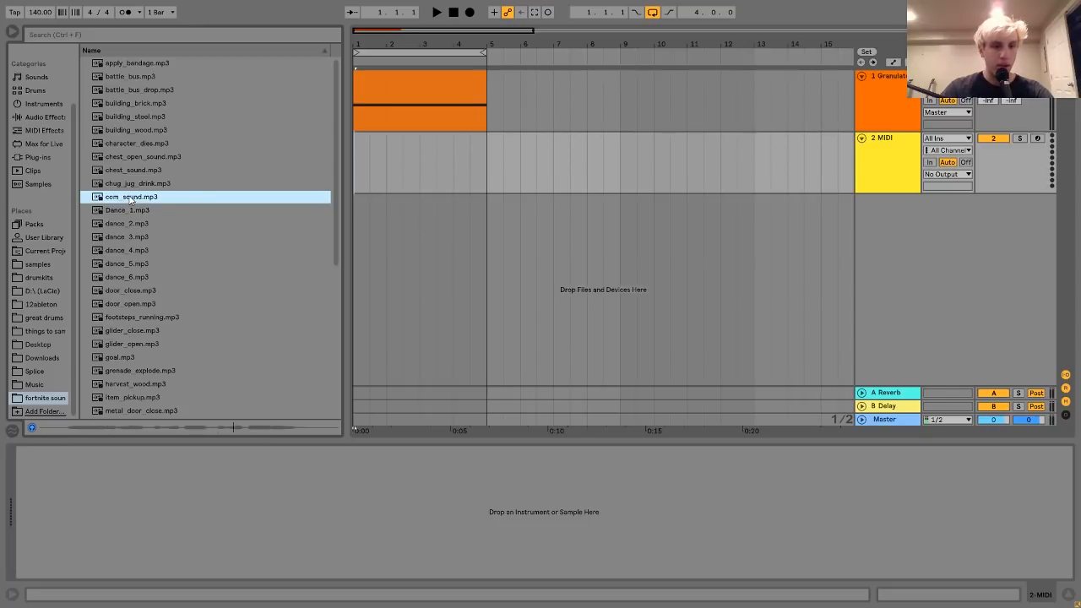
pyautogui.moveTo(131, 199); pyautogui.dragTo(96, 490)
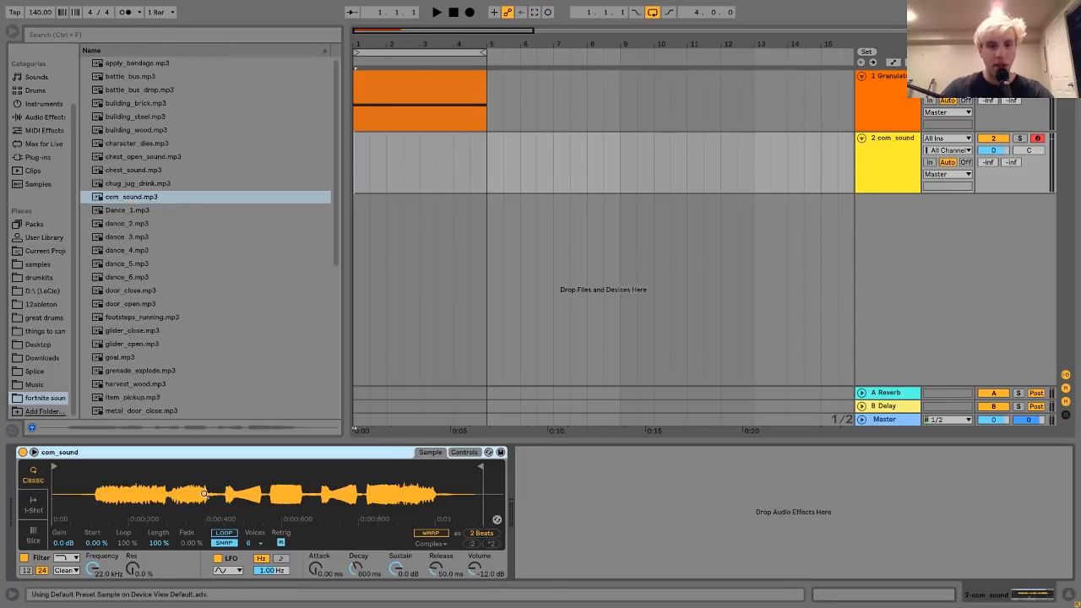
# Narrow the com_sound playback region to its middle section, about 0.5 s to 0.7 s, and turn looping on.
pyautogui.moveTo(482, 465); pyautogui.dragTo(325, 465)
pyautogui.moveTo(53, 465); pyautogui.dragTo(247, 466)
pyautogui.click(223, 532)
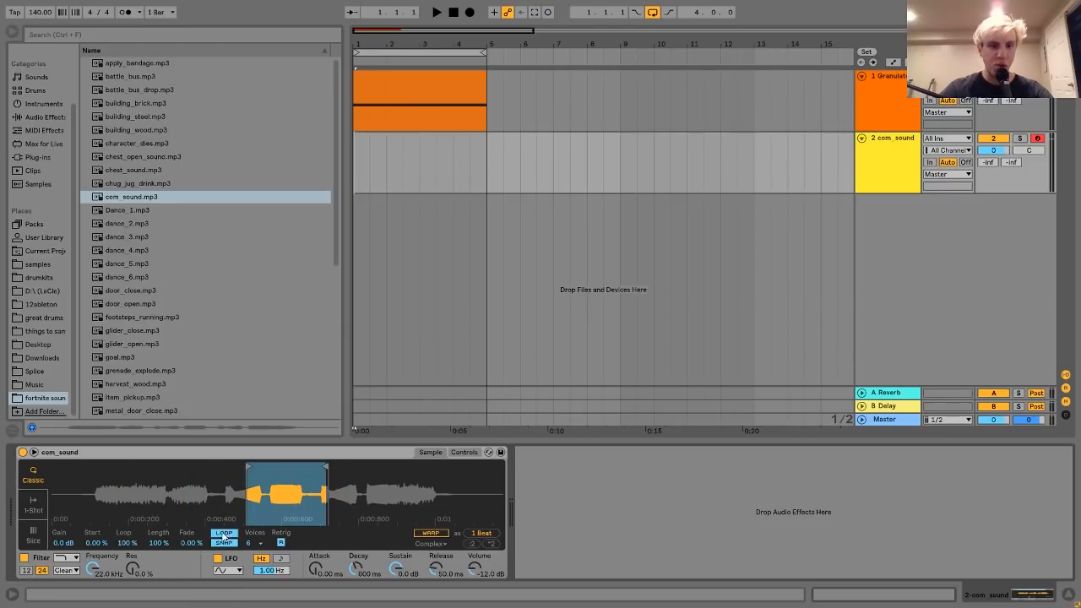
# Set the com_sound sample start to 46.1% and its length to 15.6% to isolate the steady tone.
pyautogui.moveTo(105, 547); pyautogui.dragTo(105, 512)
pyautogui.moveTo(95, 548); pyautogui.dragTo(94, 543)
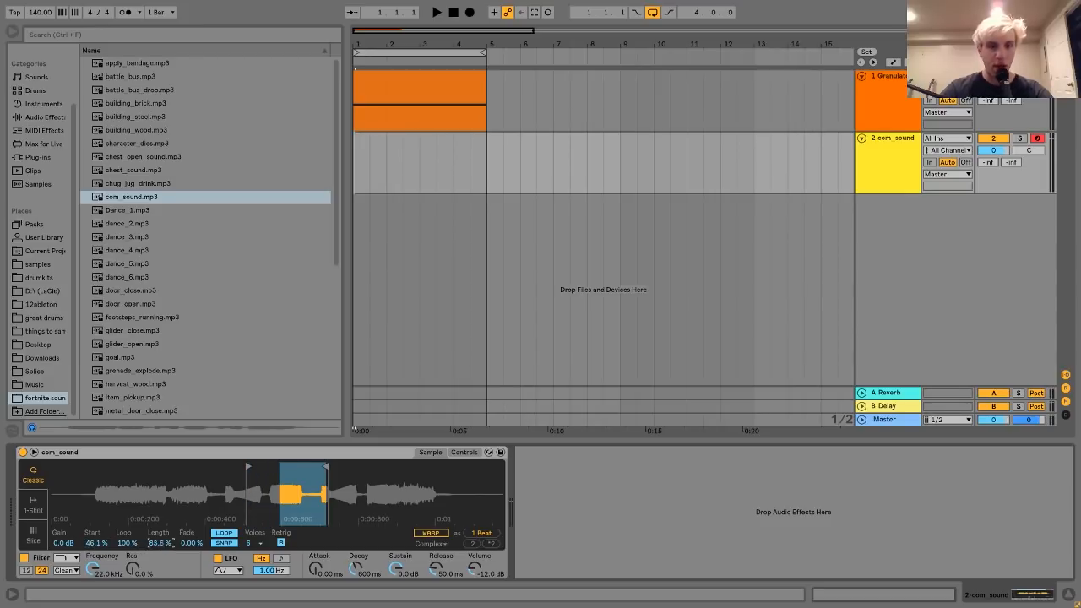
pyautogui.moveTo(160, 542)
pyautogui.mouseDown()
pyautogui.moveTo(160, 566)
pyautogui.moveTo(187, 533)
pyautogui.moveTo(188, 512)
pyautogui.mouseUp()
pyautogui.scroll(5, 277, 500)
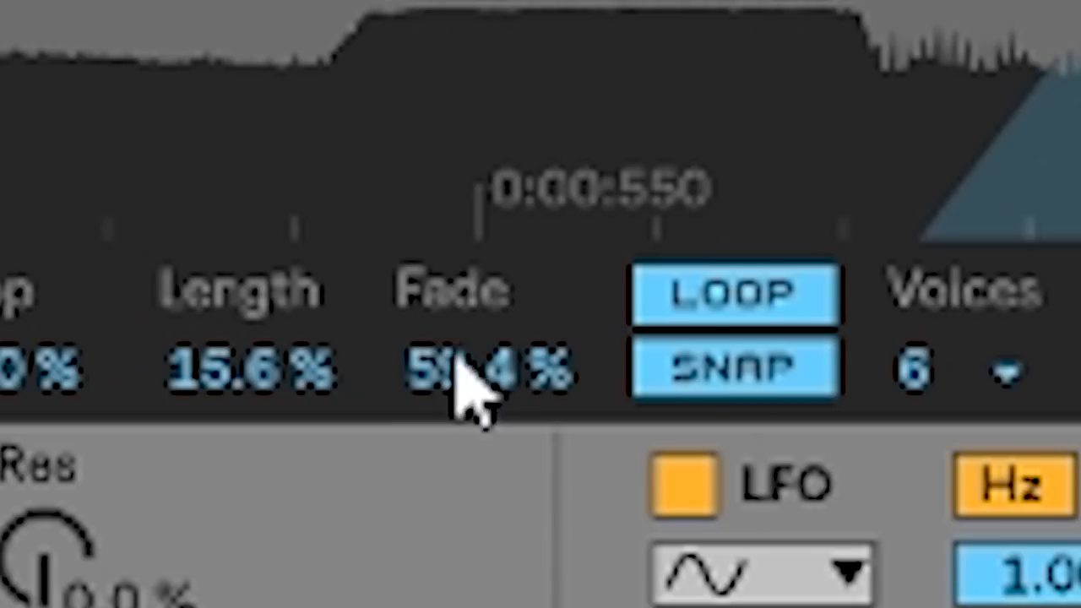
# Compare the loop without a crossfade and with a long one, and set the fade to 45.3%.
pyautogui.click(187, 542)
pyautogui.press('Delete')
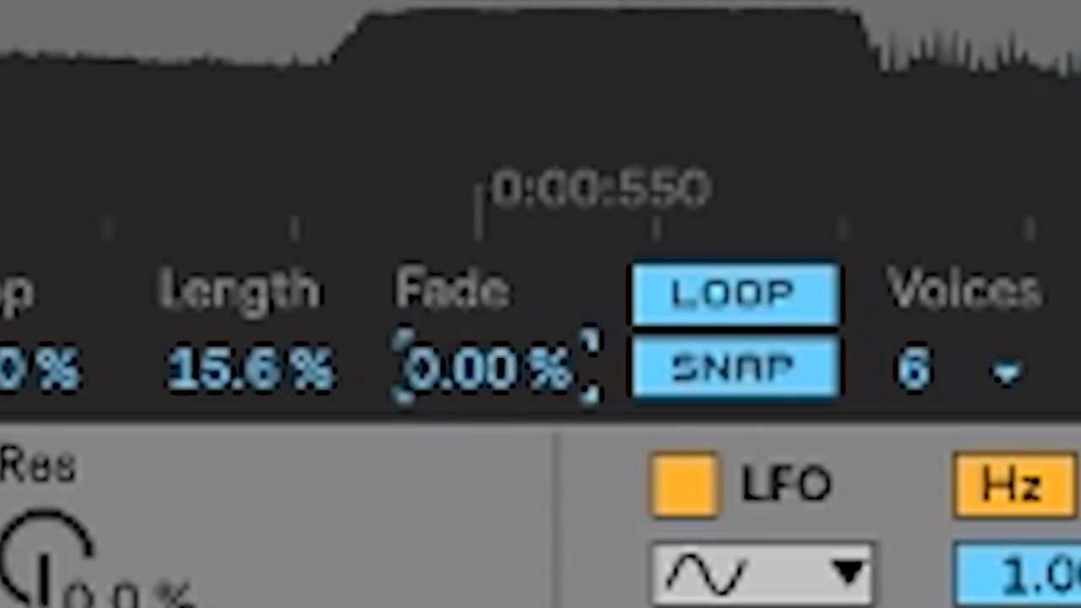
pyautogui.moveTo(457, 384); pyautogui.dragTo(457, 34)
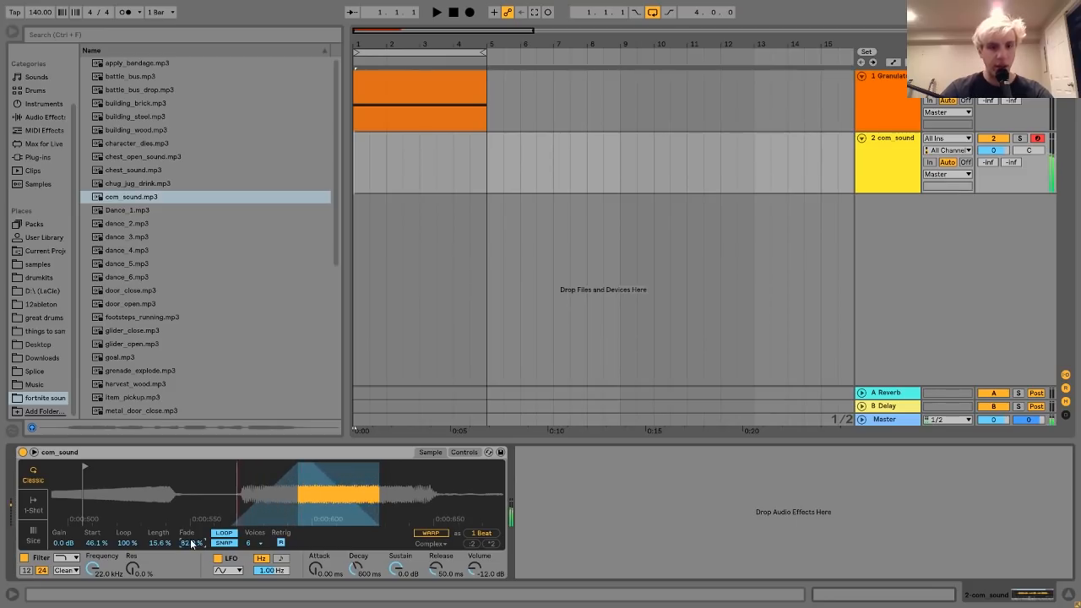
pyautogui.moveTo(191, 543); pyautogui.dragTo(191, 582)
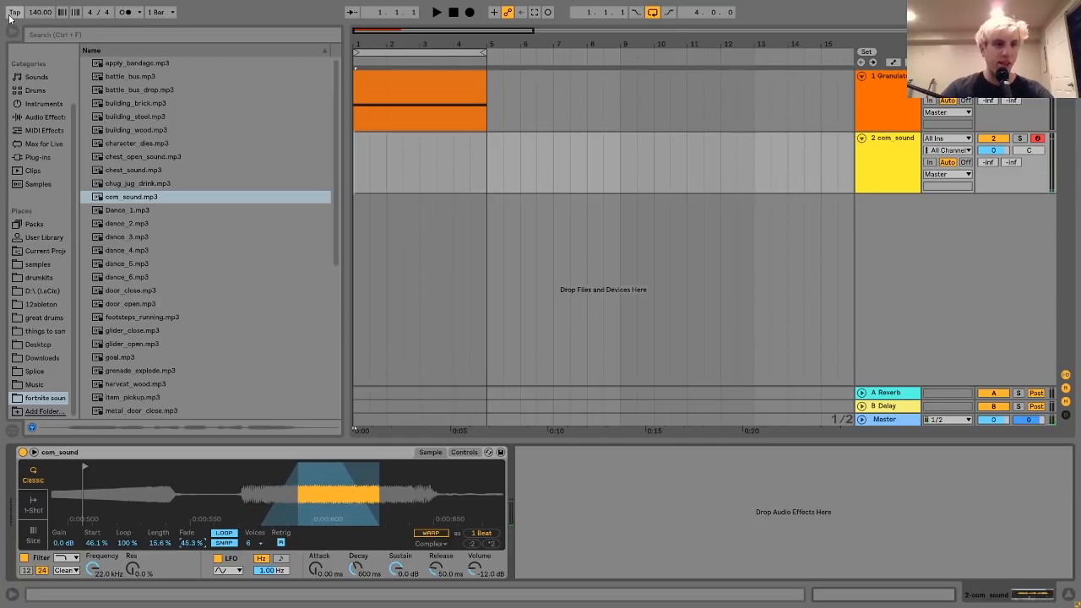
# Add a Utility with its input set to Right and a Grain Delay to com_sound, adjusting the delay's frequency.
pyautogui.click(44, 116)
pyautogui.scroll(-5, 171, 374)
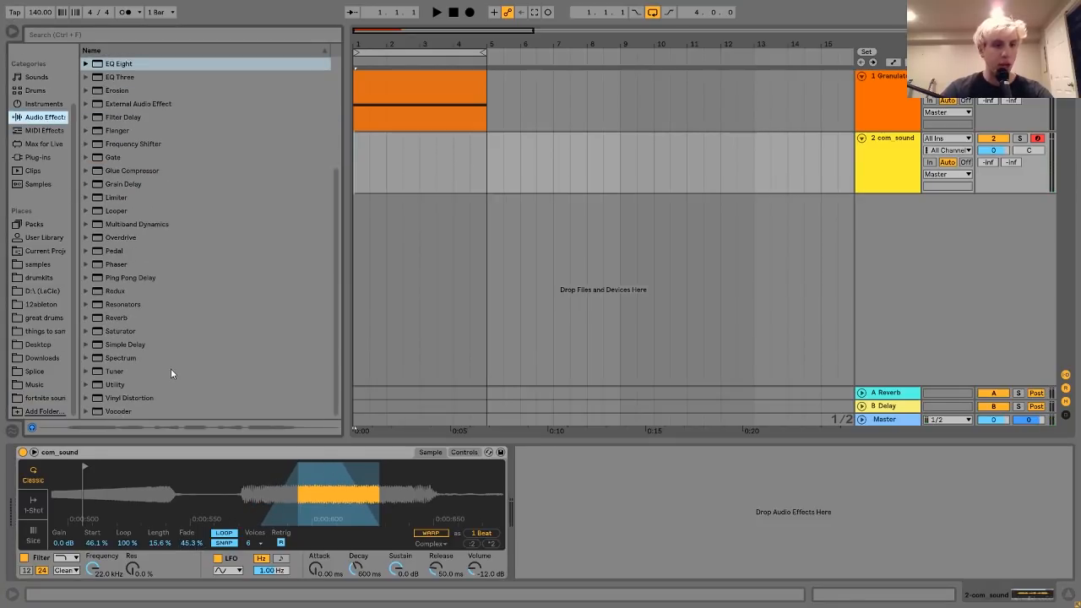
pyautogui.doubleClick(116, 385)
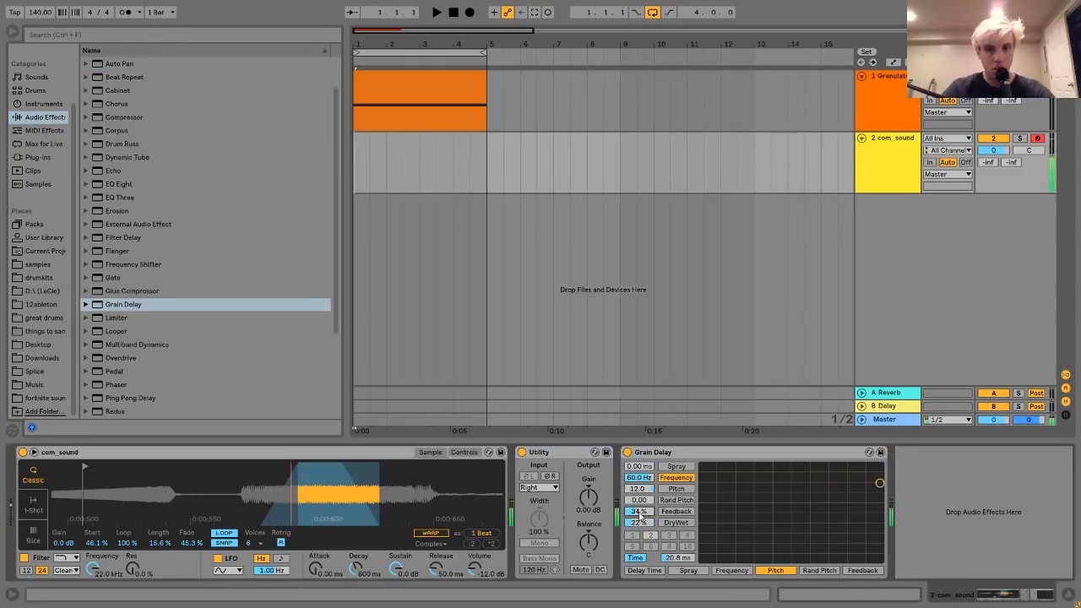
pyautogui.moveTo(639, 478); pyautogui.dragTo(639, 422)
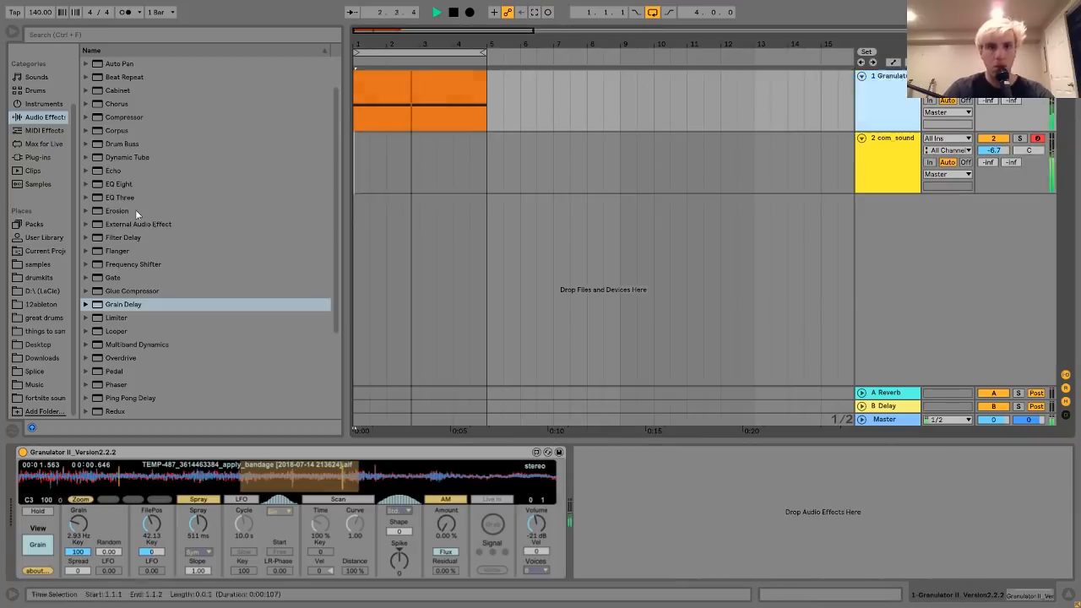
# Add a Reverb to com_sound and shape the sampler's envelope with 17.3 ms attack, 60.0 s decay and 277 ms release.
pyautogui.click(472, 149)
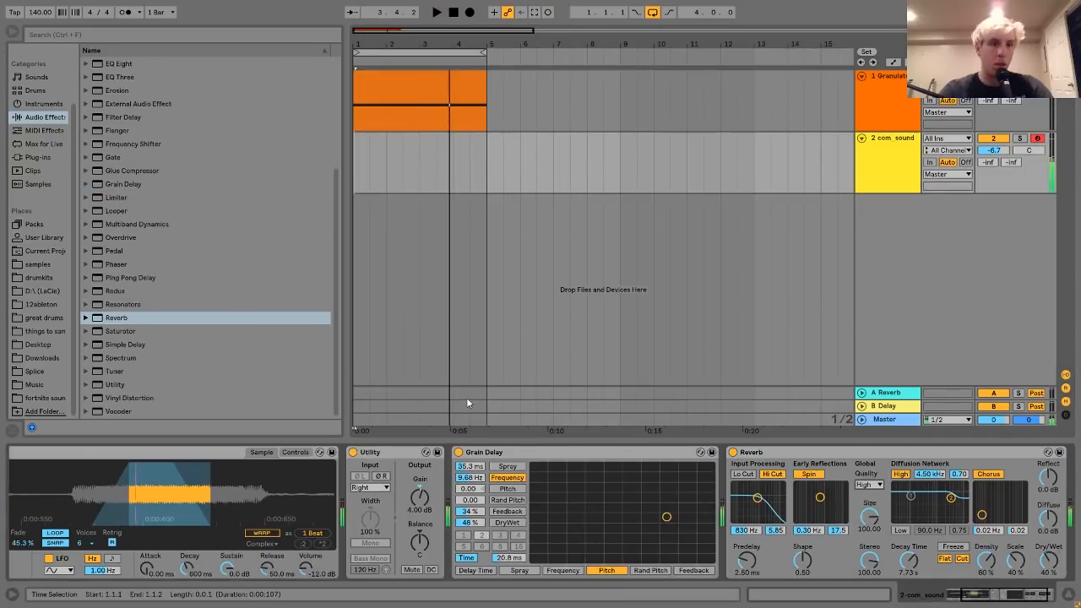
pyautogui.click(464, 452)
pyautogui.click(429, 451)
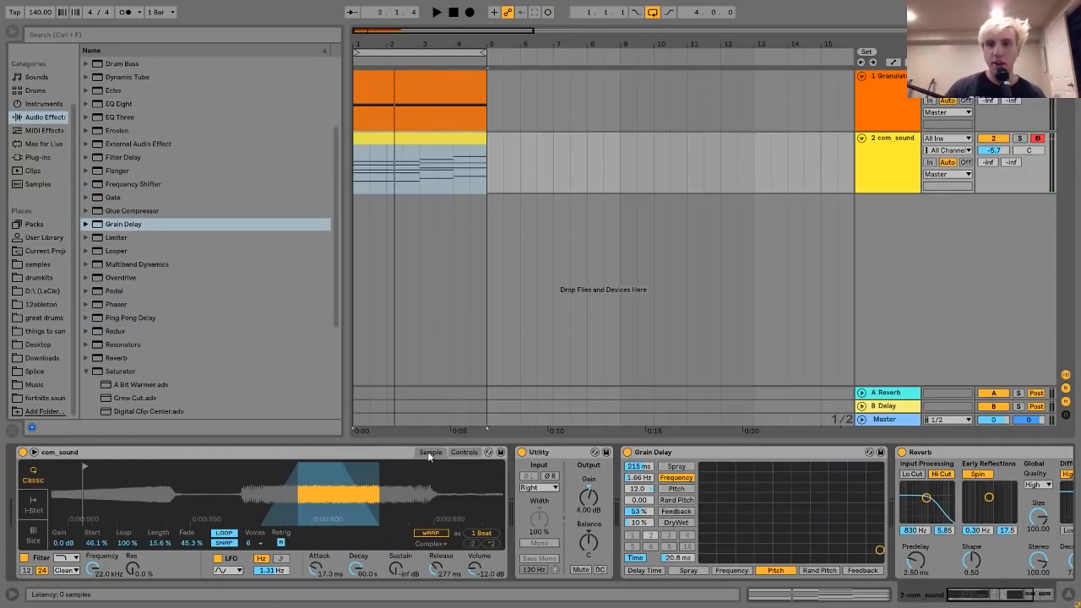
# Play the four-bar com_sound chord clip while viewing its notes, and turn arrangement looping off.
pyautogui.click(395, 149)
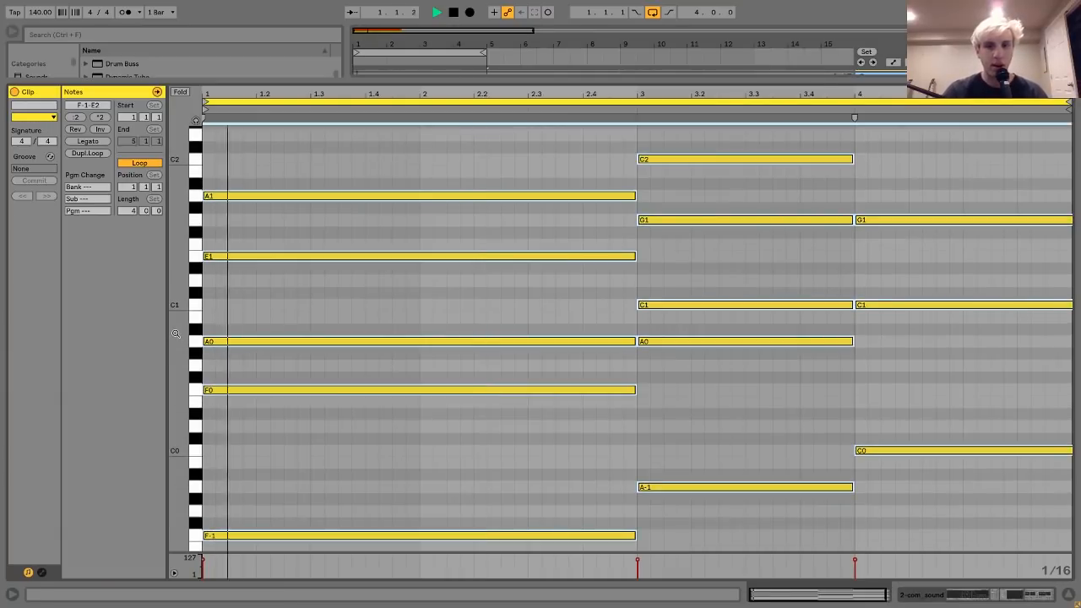
pyautogui.moveTo(175, 334); pyautogui.dragTo(170, 336)
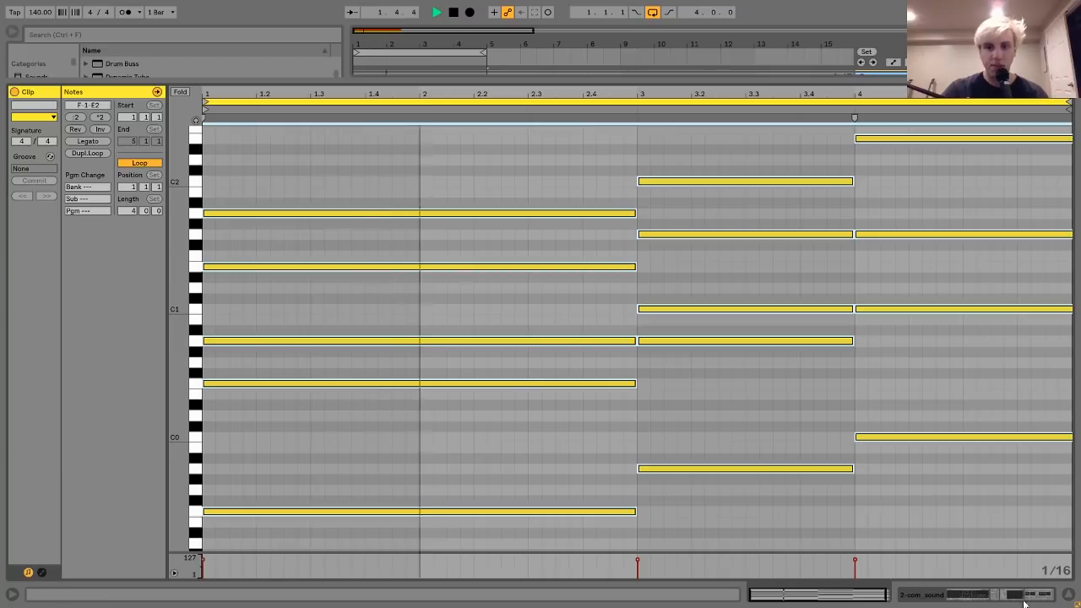
pyautogui.click(1011, 600)
pyautogui.click(653, 12)
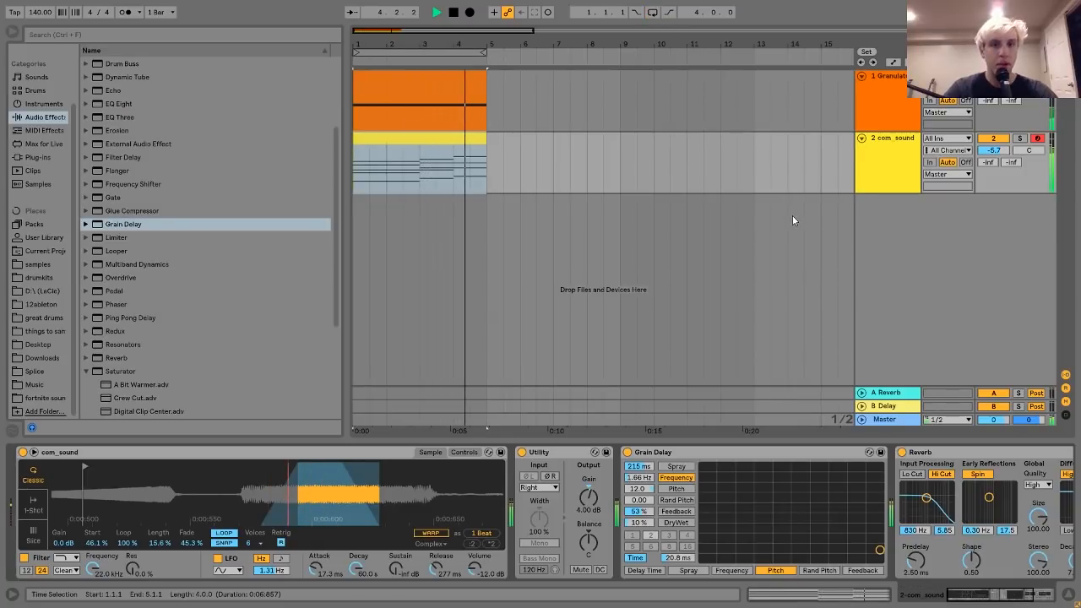
pyautogui.press('space')
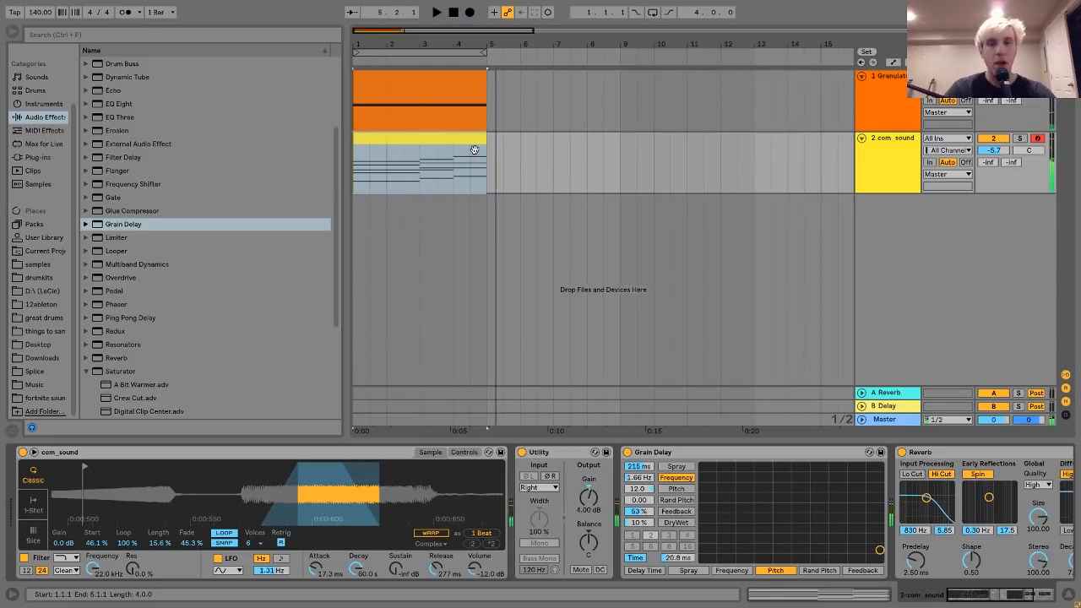
# Examine the chord clip's notes, the sampler's envelope, LFO and glide controls, and the effects that follow it.
pyautogui.doubleClick(451, 140)
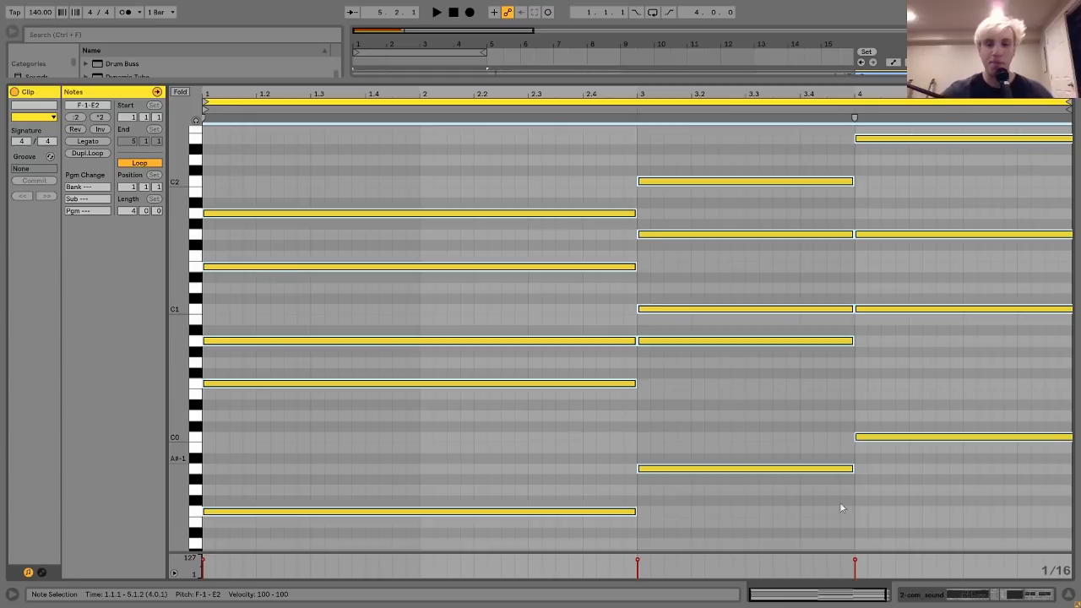
pyautogui.click(933, 601)
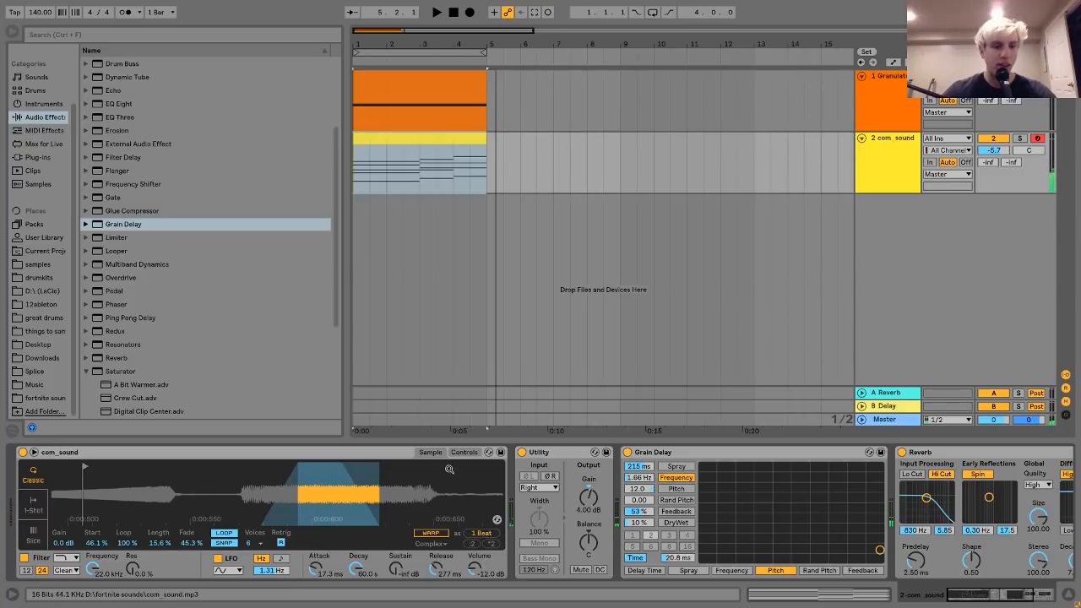
pyautogui.click(469, 452)
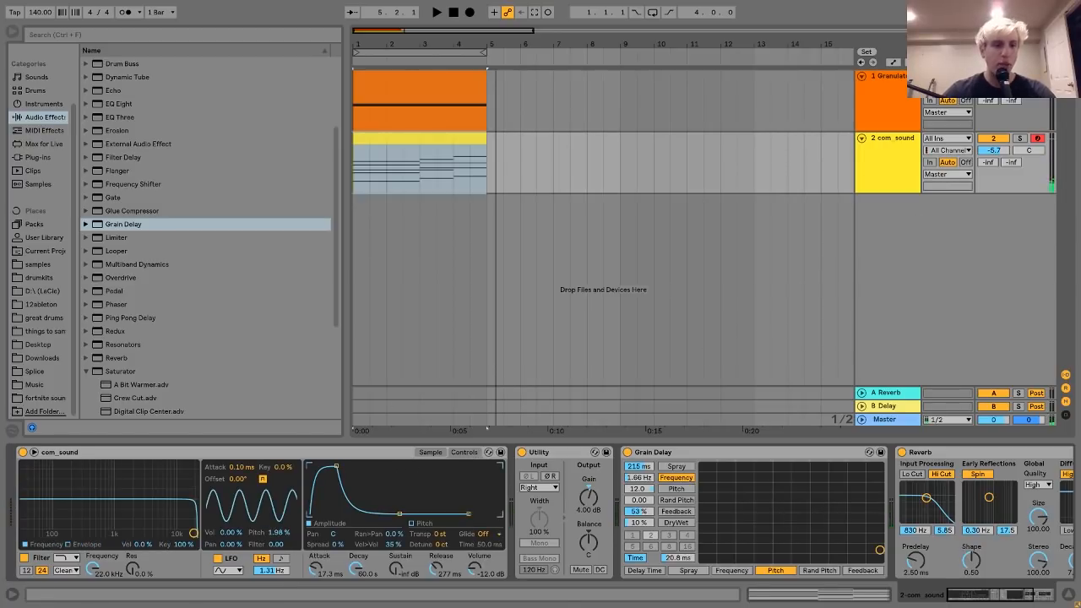
pyautogui.hscroll(3, 766, 480)
pyautogui.hscroll(-3, 766, 480)
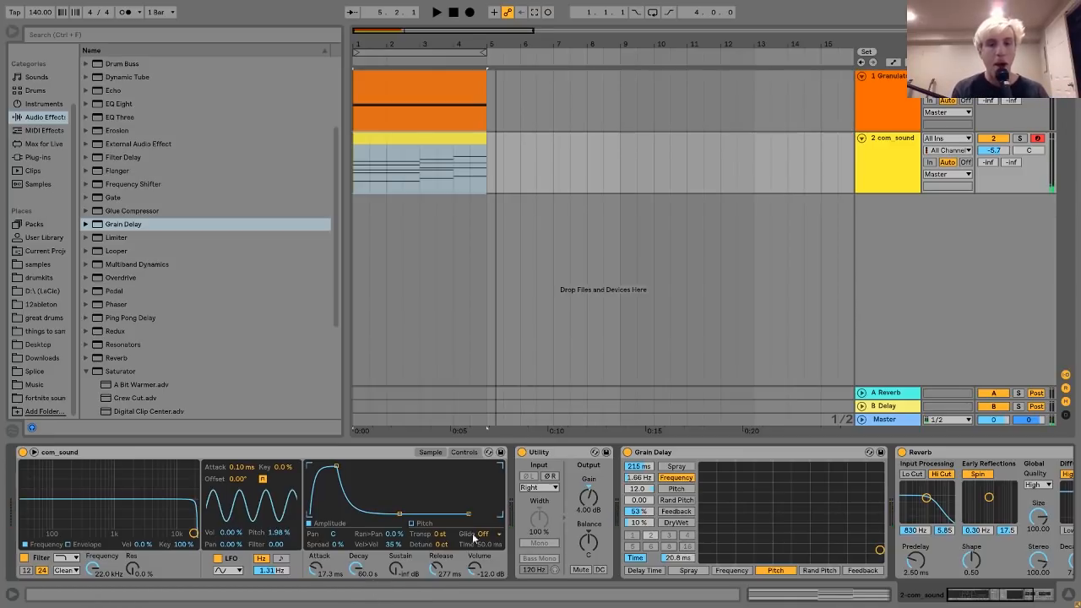
pyautogui.scroll(-2, 620, 537)
pyautogui.scroll(-1, 619, 537)
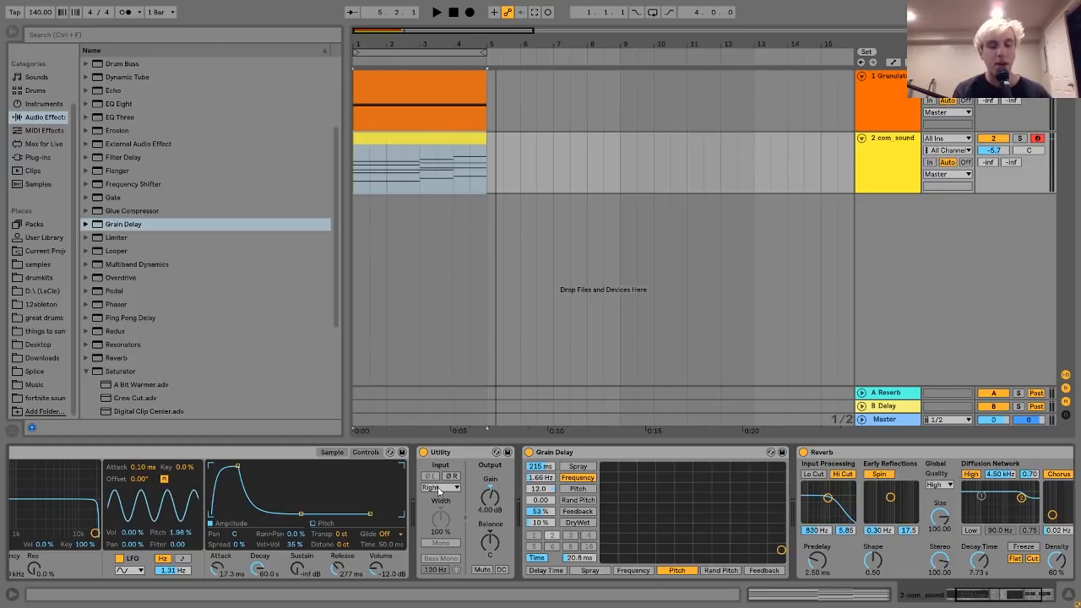
# Bypass the Grain Delay and Reverb on com_sound, and compare the dry sound with Utility off and on.
pyautogui.click(529, 453)
pyautogui.hscroll(3, 529, 454)
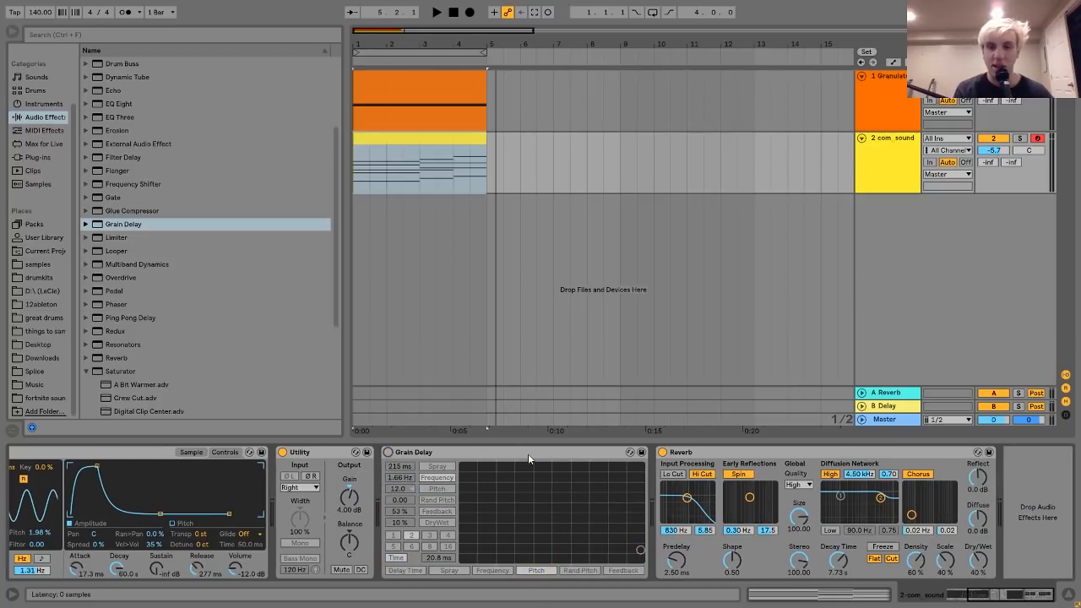
pyautogui.click(667, 456)
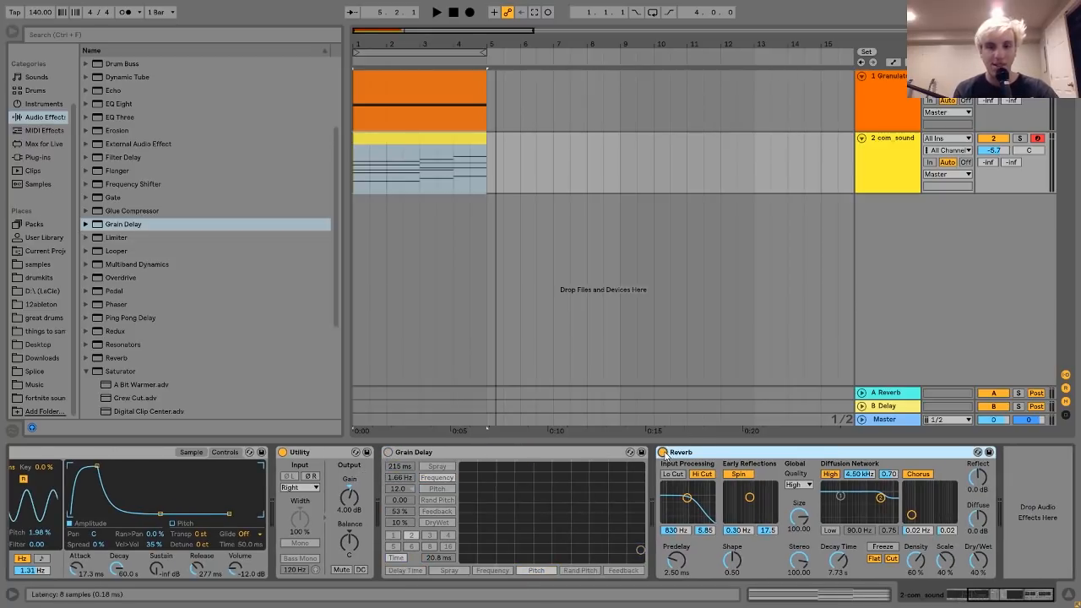
pyautogui.click(663, 453)
pyautogui.click(283, 452)
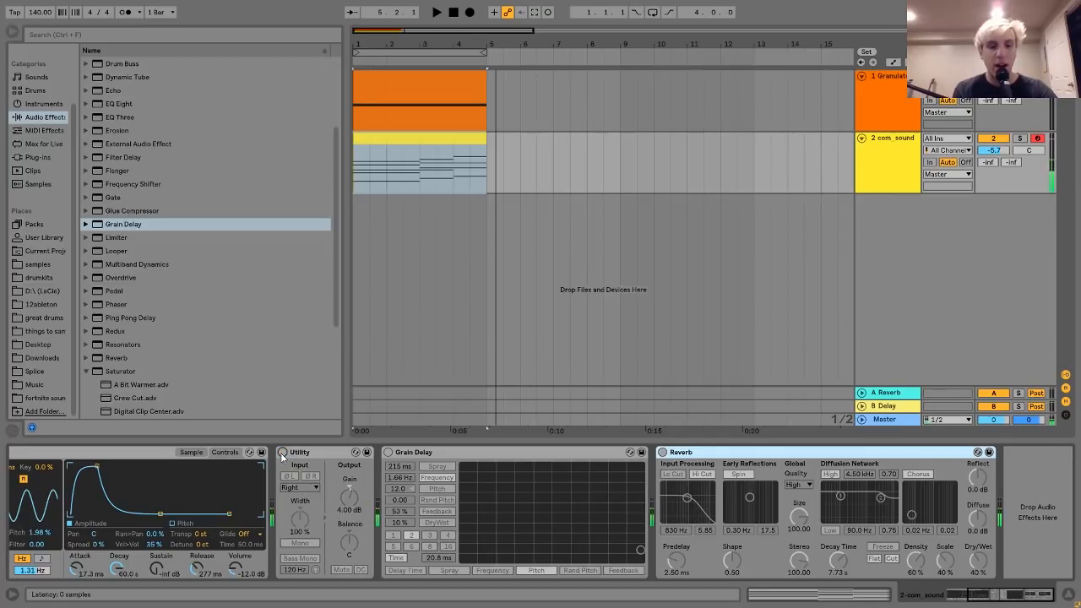
pyautogui.click(283, 454)
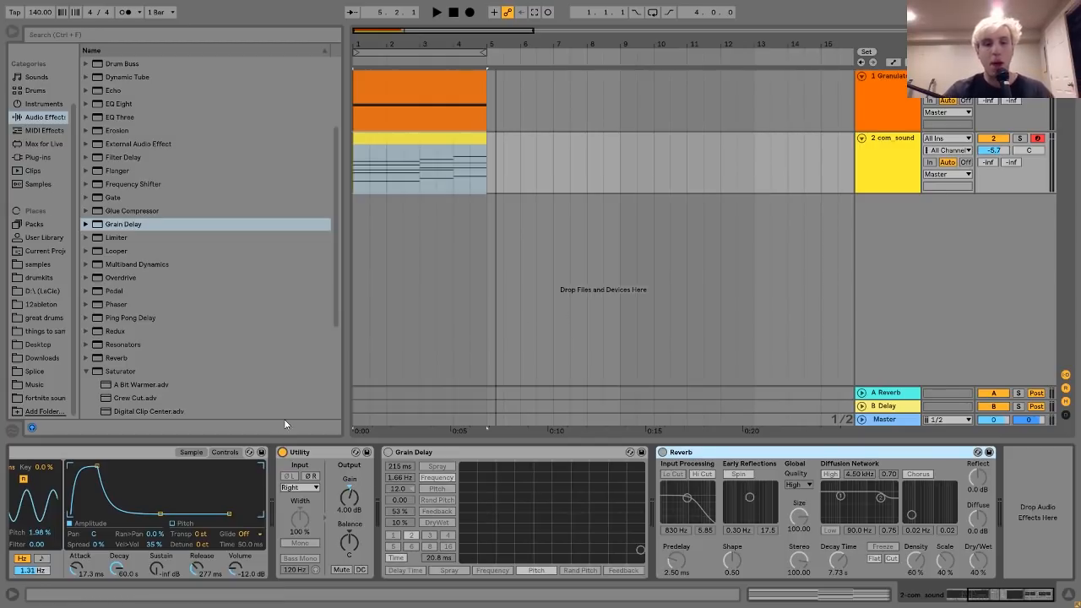
# Turn Grain Delay and Reverb back on, setting Grain Delay's dry/wet to 10% and the Reverb's to 52%.
pyautogui.click(387, 453)
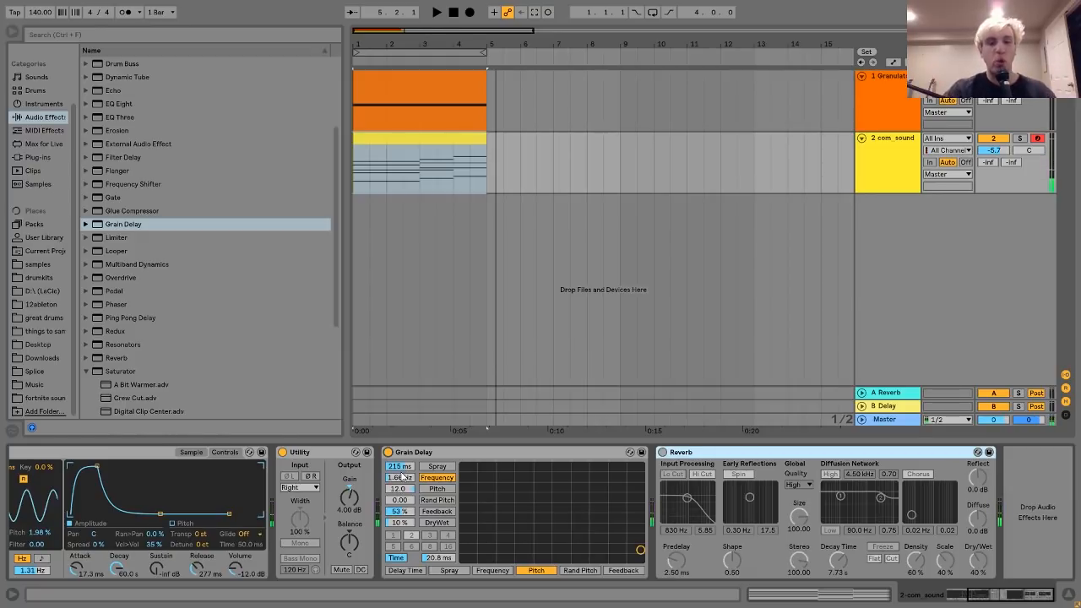
pyautogui.click(398, 523)
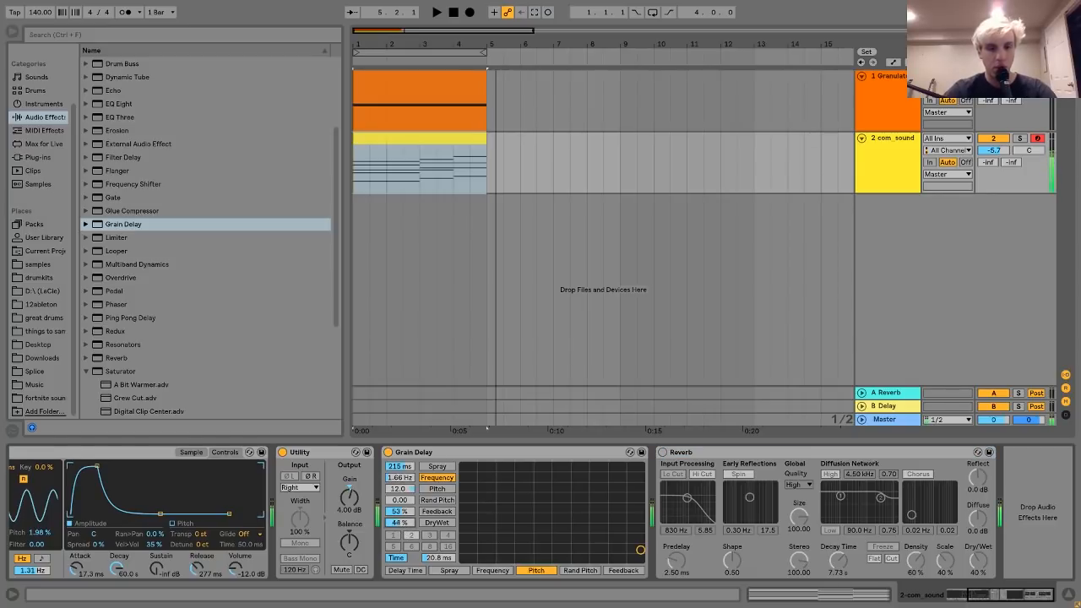
pyautogui.moveTo(398, 523); pyautogui.dragTo(398, 529)
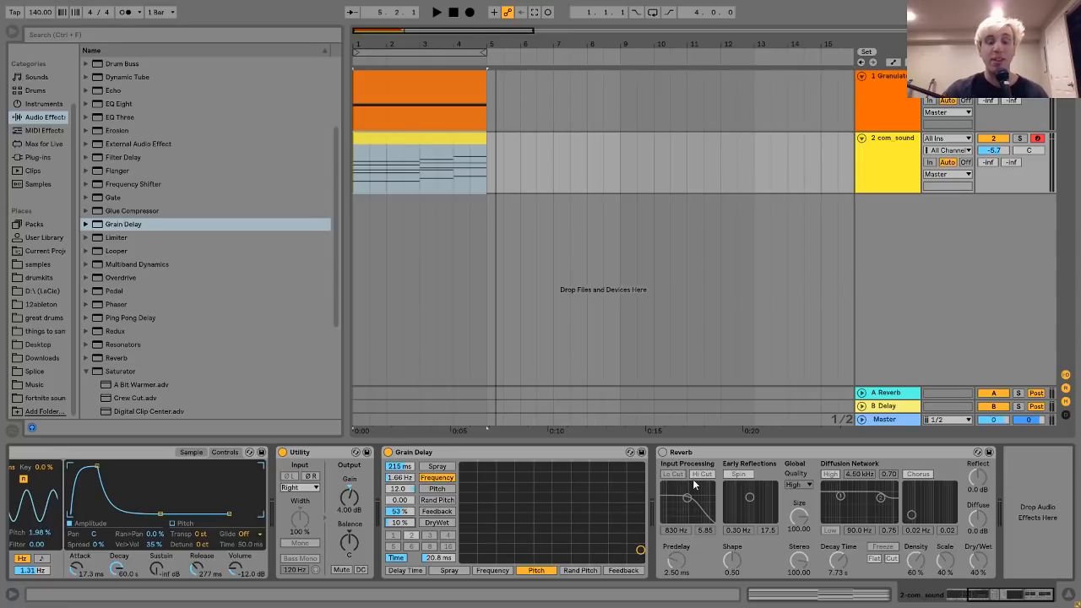
pyautogui.click(663, 453)
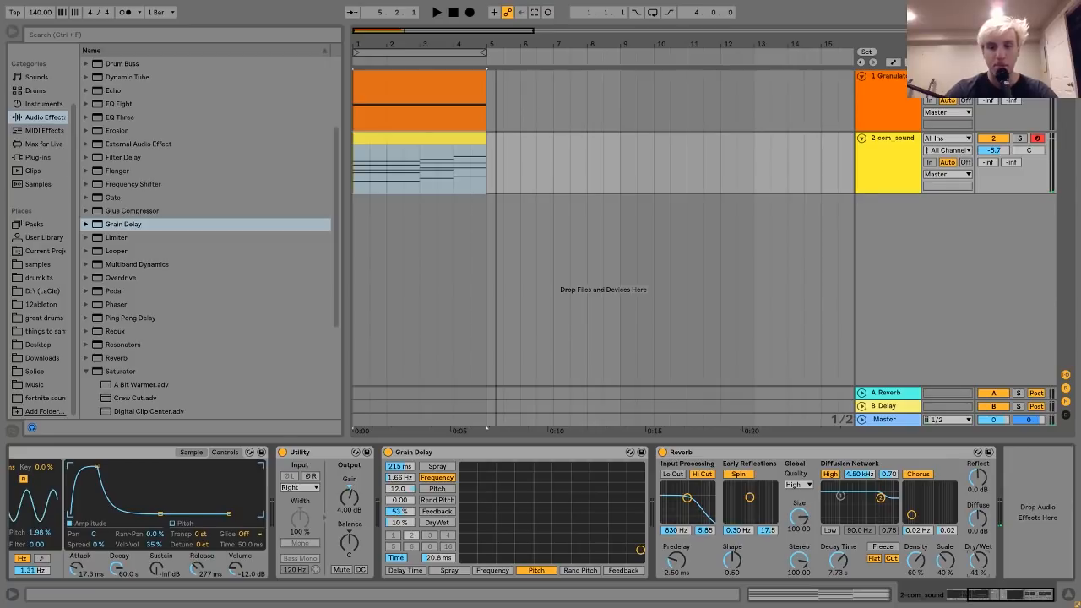
pyautogui.moveTo(978, 560); pyautogui.dragTo(978, 549)
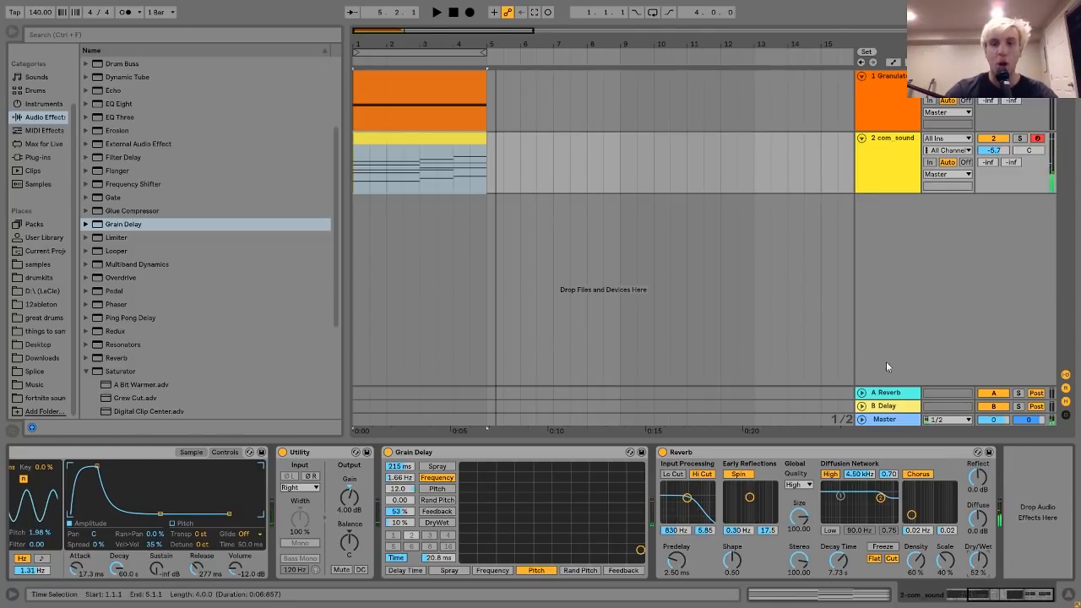
# Mute the com_sound track and play the Granulator clip, comparing it with EQ Eight off and on.
pyautogui.click(900, 122)
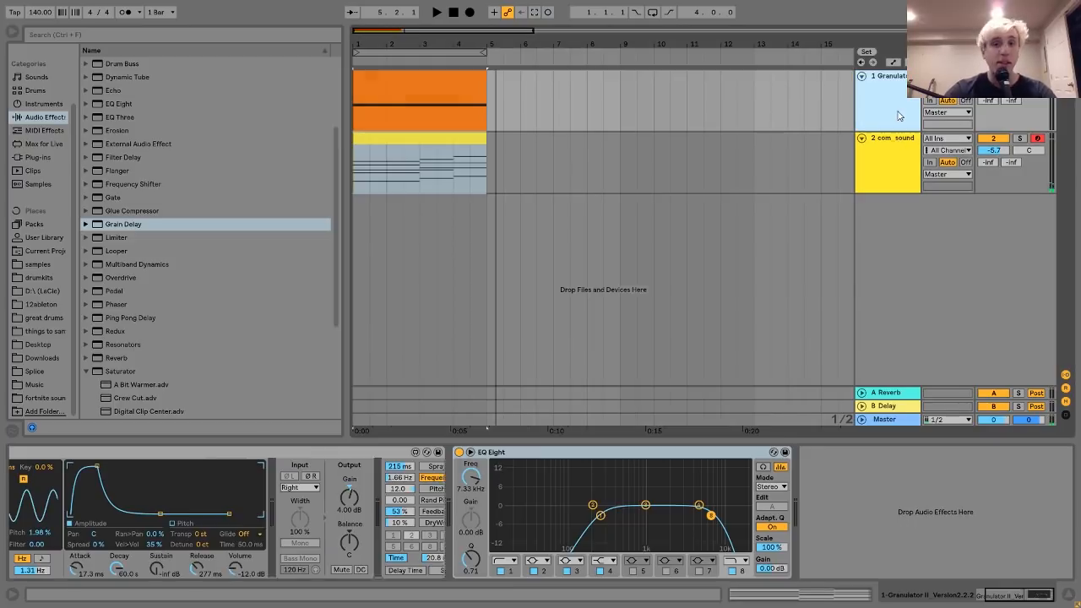
pyautogui.click(417, 85)
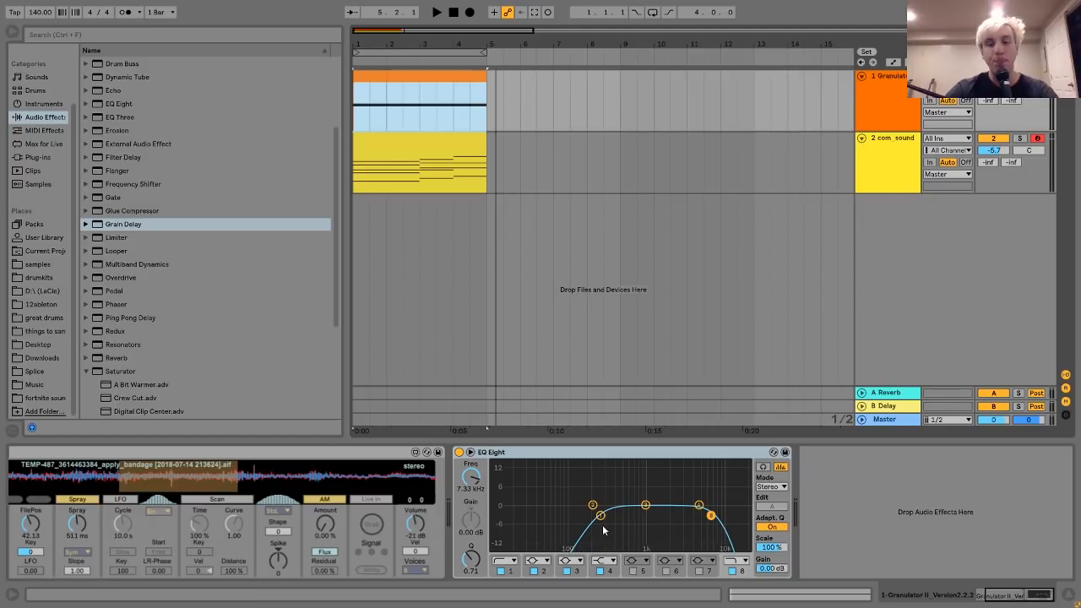
pyautogui.click(1020, 77)
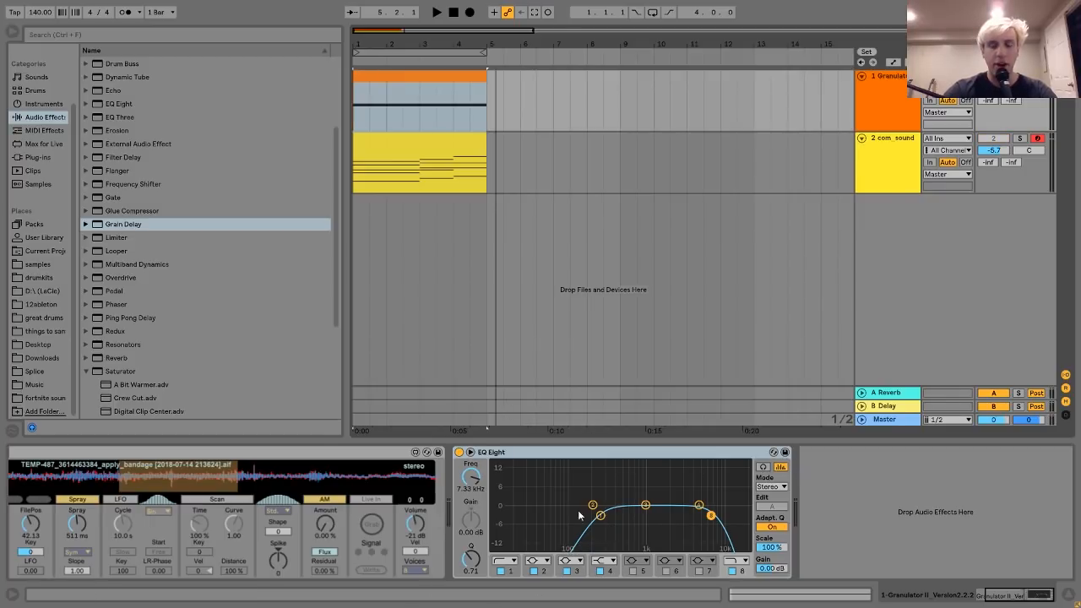
pyautogui.press('space')
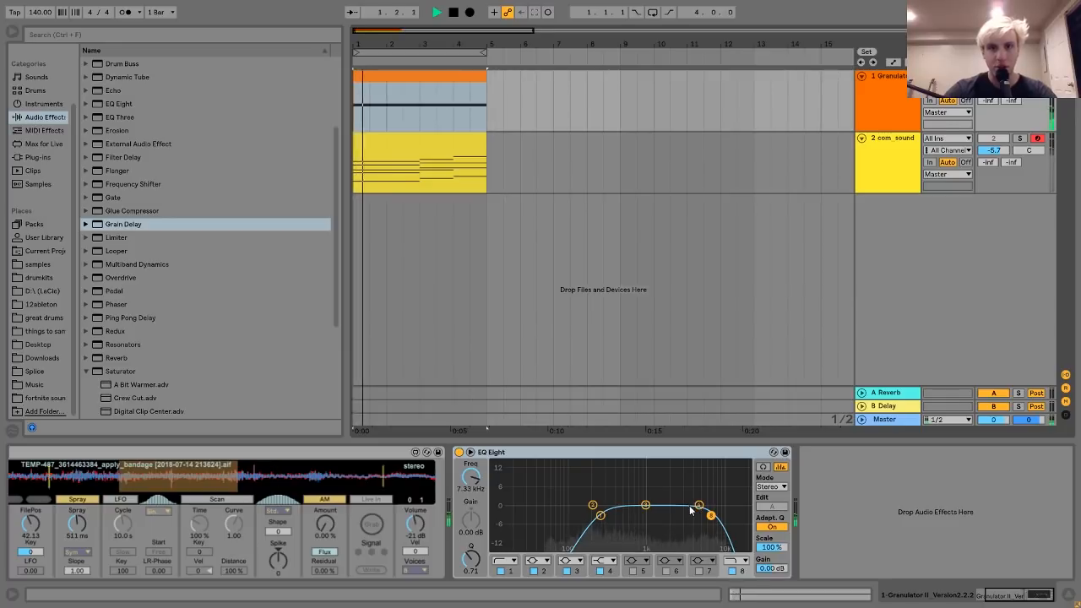
pyautogui.click(458, 452)
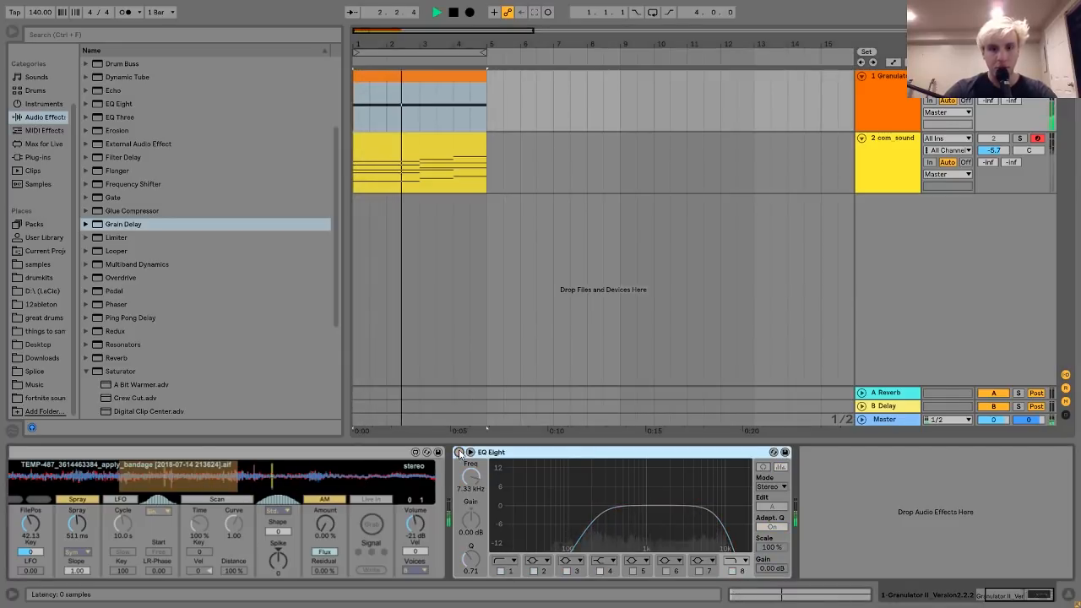
pyautogui.click(458, 451)
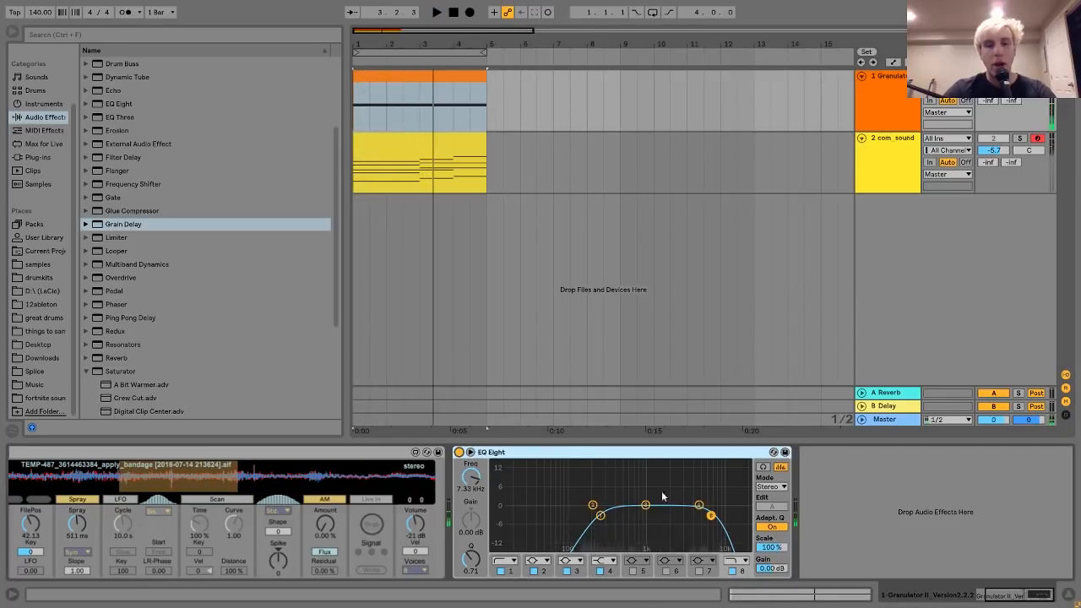
# Compare the Granulator sound with EQ Eight's low-cut band 1 off and on.
pyautogui.click(501, 570)
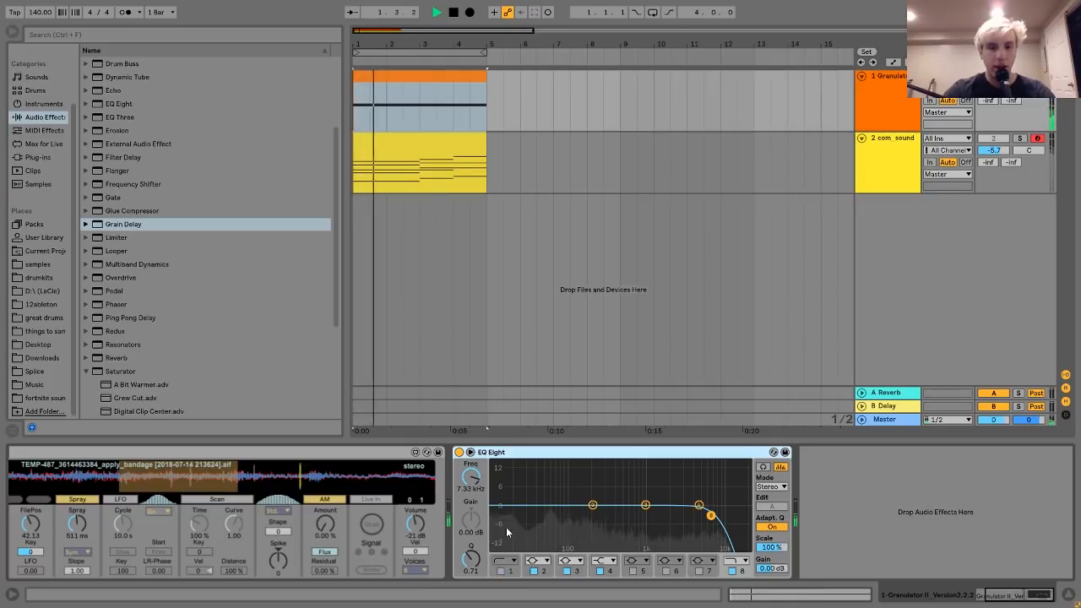
pyautogui.click(498, 571)
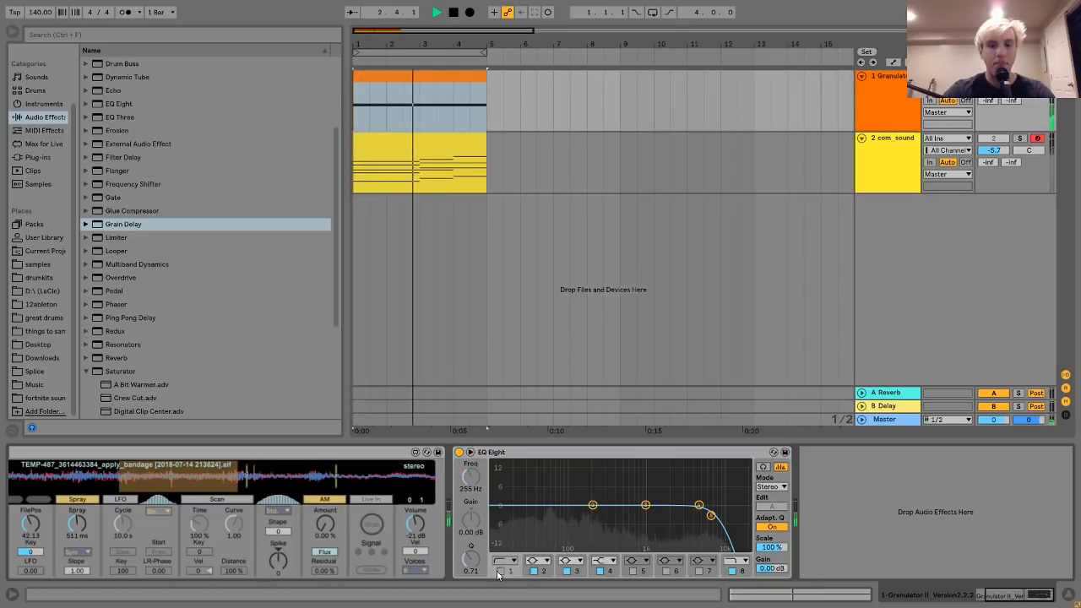
pyautogui.click(499, 571)
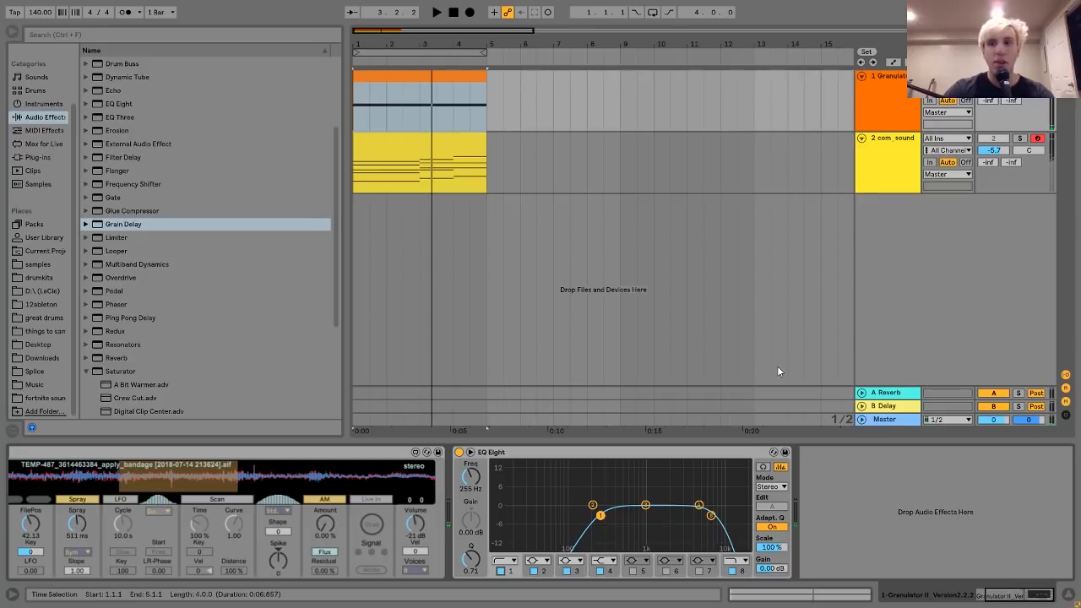
# Insert a new MIDI track below the Granulator track and open the notes of the com_sound chord clip.
pyautogui.click(891, 106)
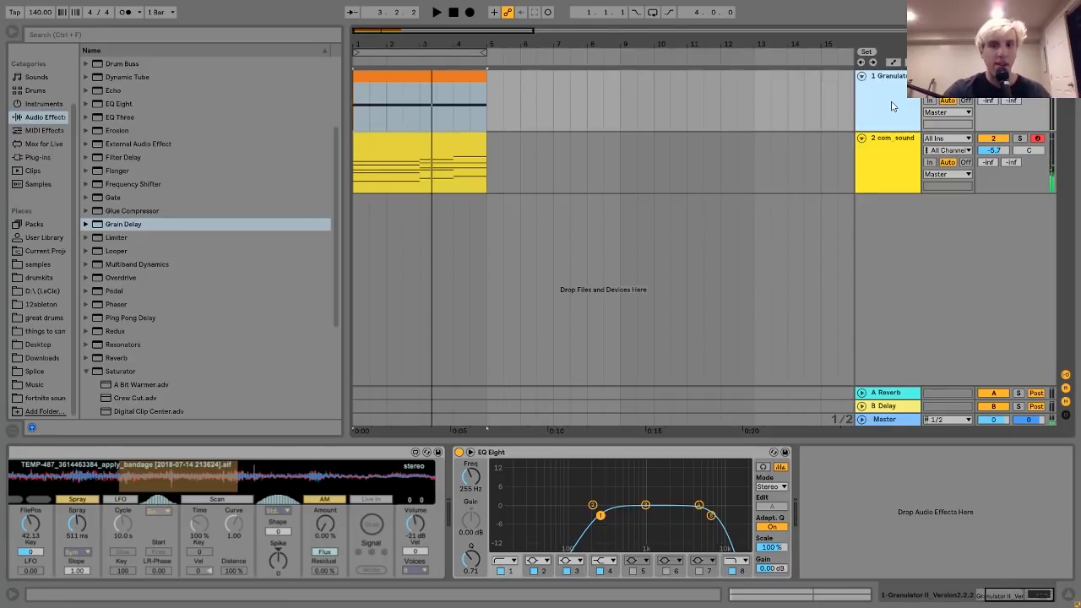
pyautogui.hotkey('ctrl', 'shift', 't')
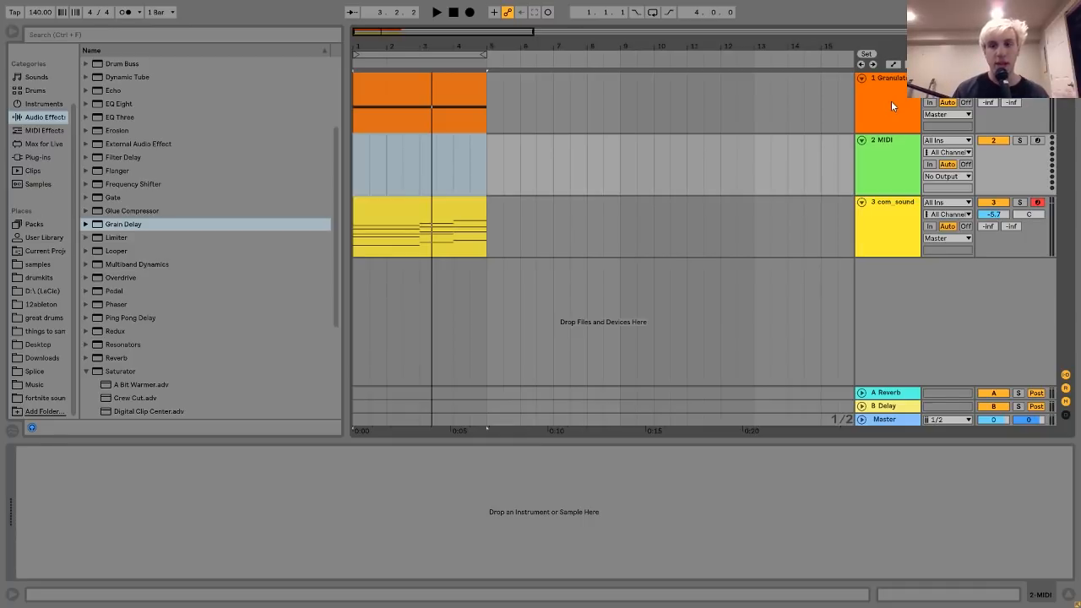
pyautogui.doubleClick(417, 203)
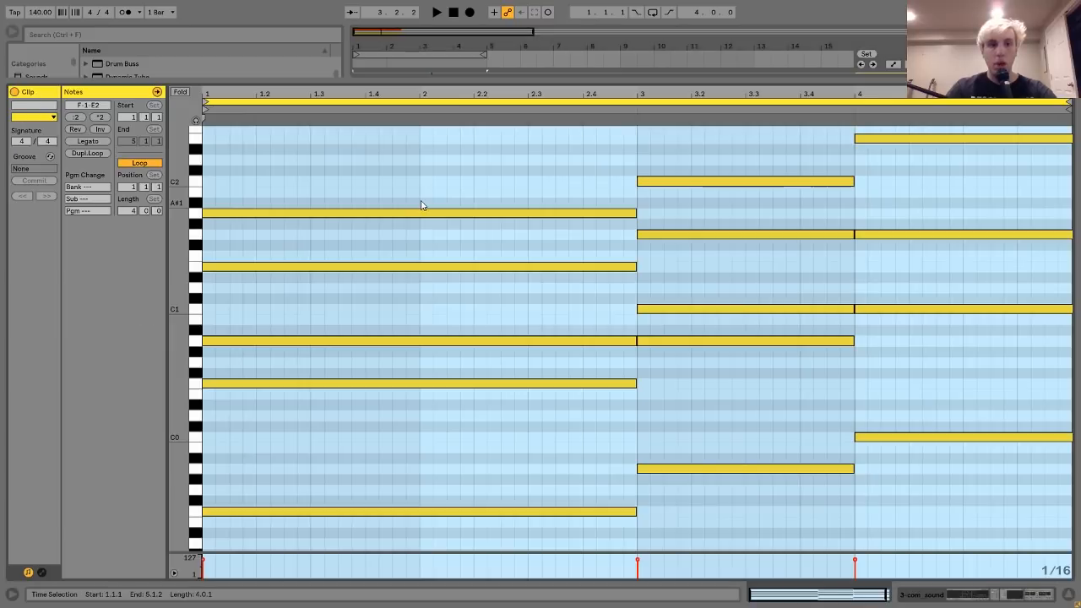
# Select the upper four notes of the first com_sound chord, and show the empty MIDI track's device area.
pyautogui.moveTo(275, 421); pyautogui.dragTo(304, 120)
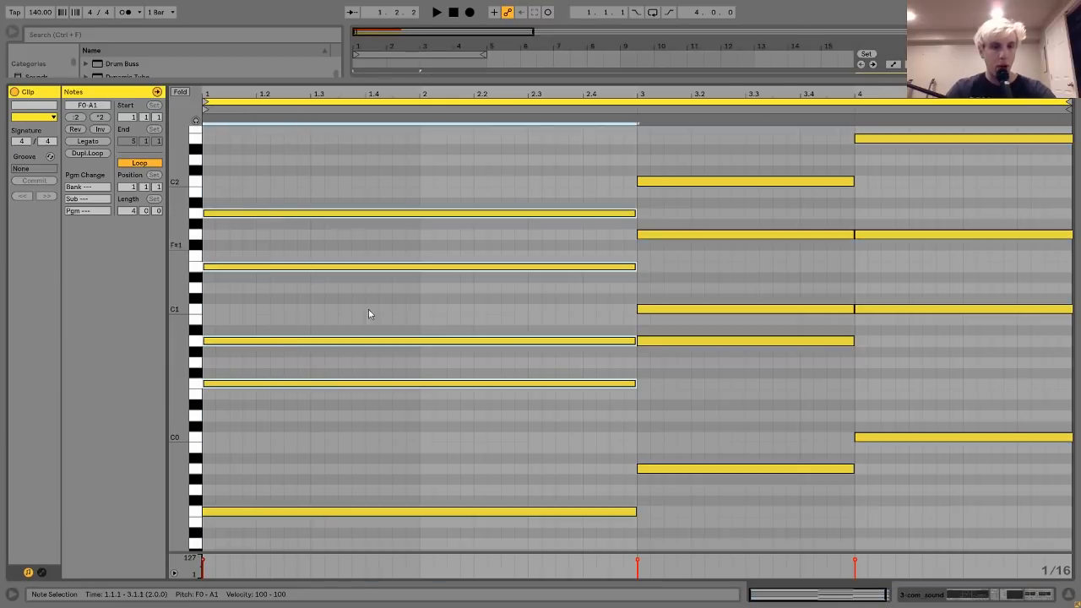
pyautogui.click(956, 599)
pyautogui.click(893, 187)
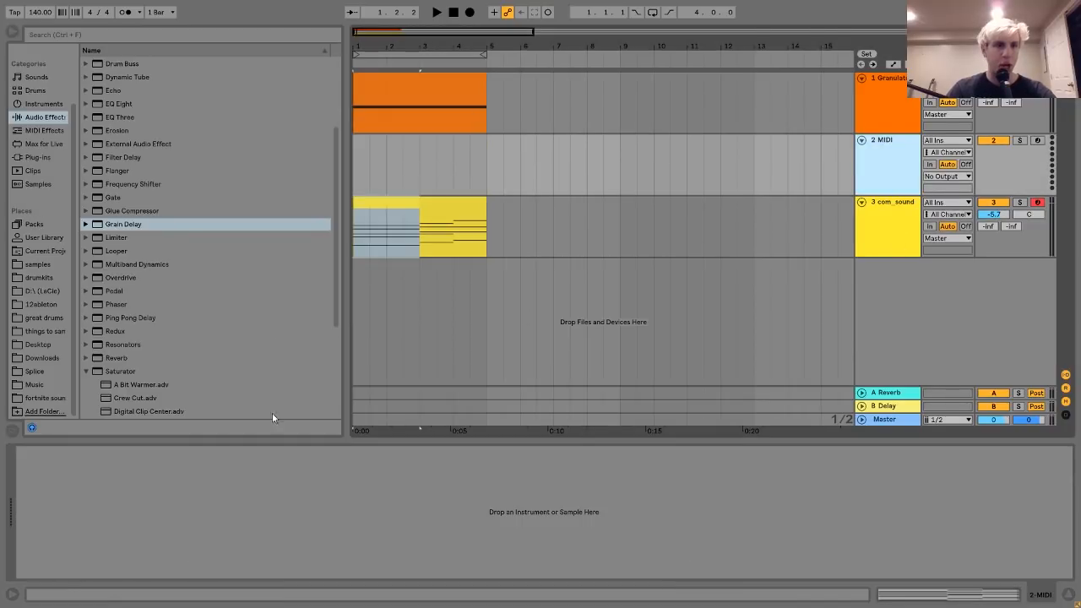
# Audition the samples between glider_close.mp3 and item_pickup.mp3 in the Fortnite sounds folder.
pyautogui.click(37, 399)
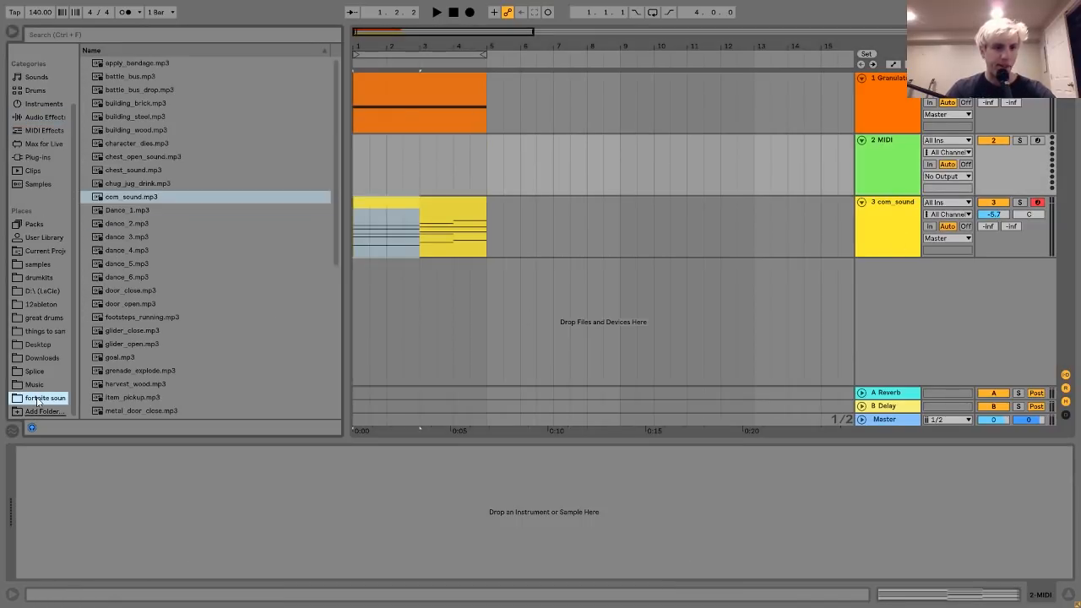
pyautogui.click(176, 346)
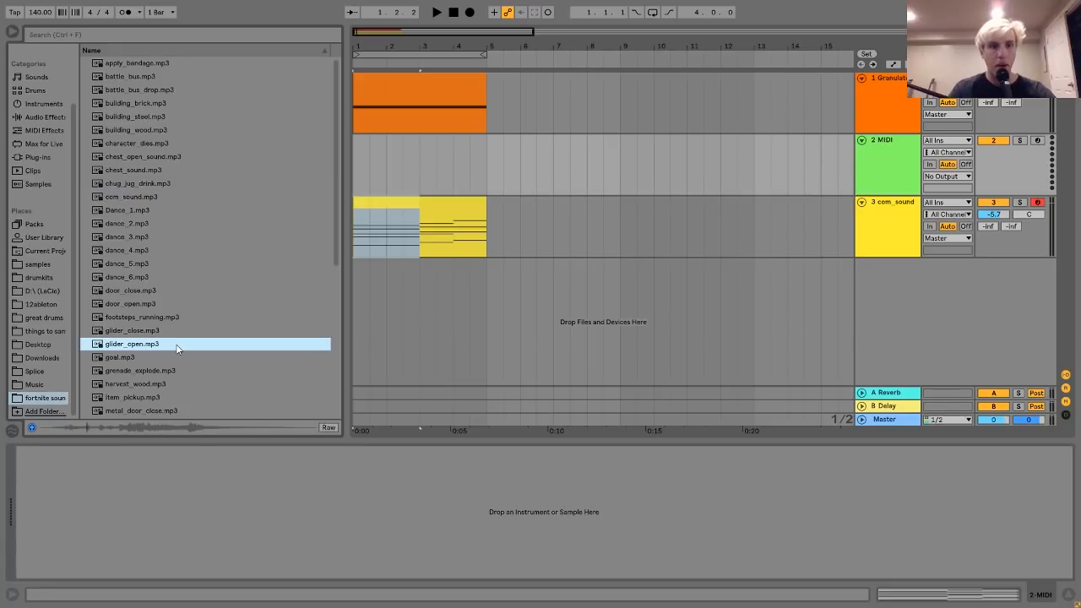
pyautogui.press('Up')
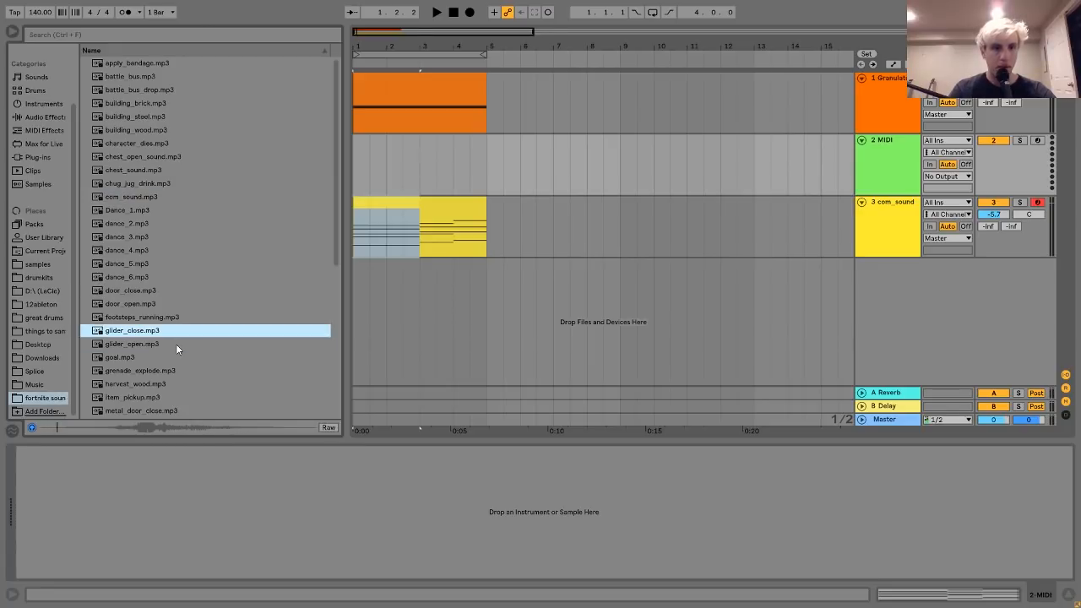
pyautogui.press('Down')
pyautogui.press('Down')
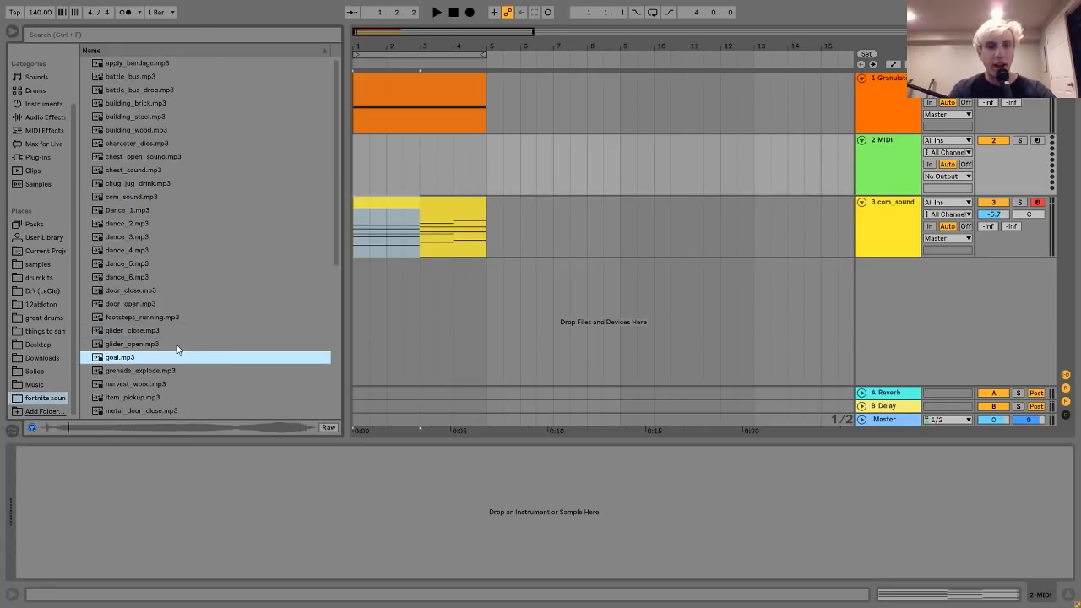
pyautogui.press('Down')
pyautogui.press('Down')
pyautogui.press('Down')
pyautogui.press('Down')
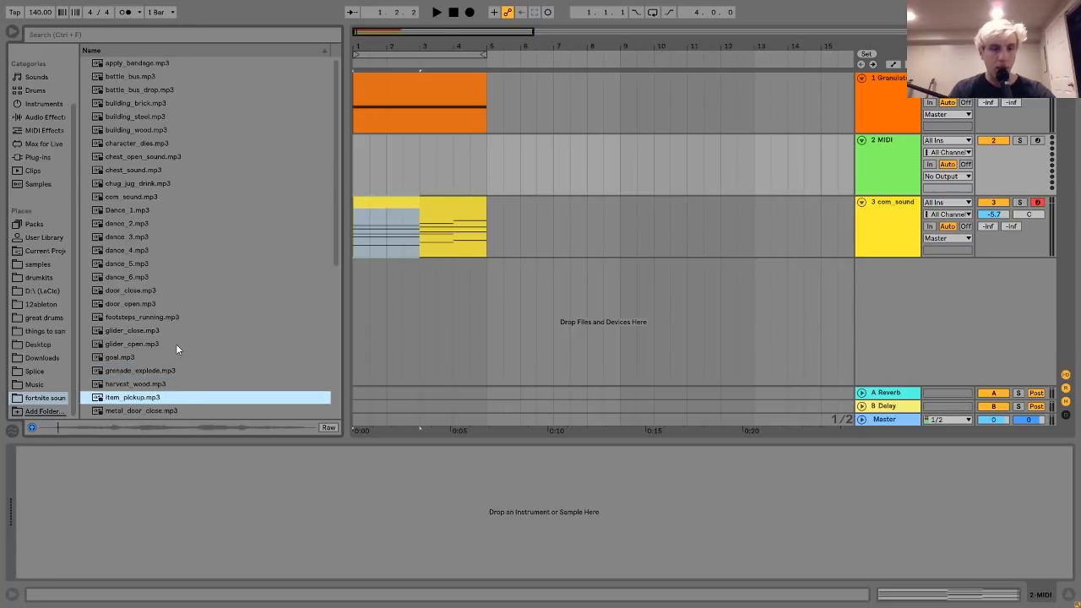
pyautogui.press('Up')
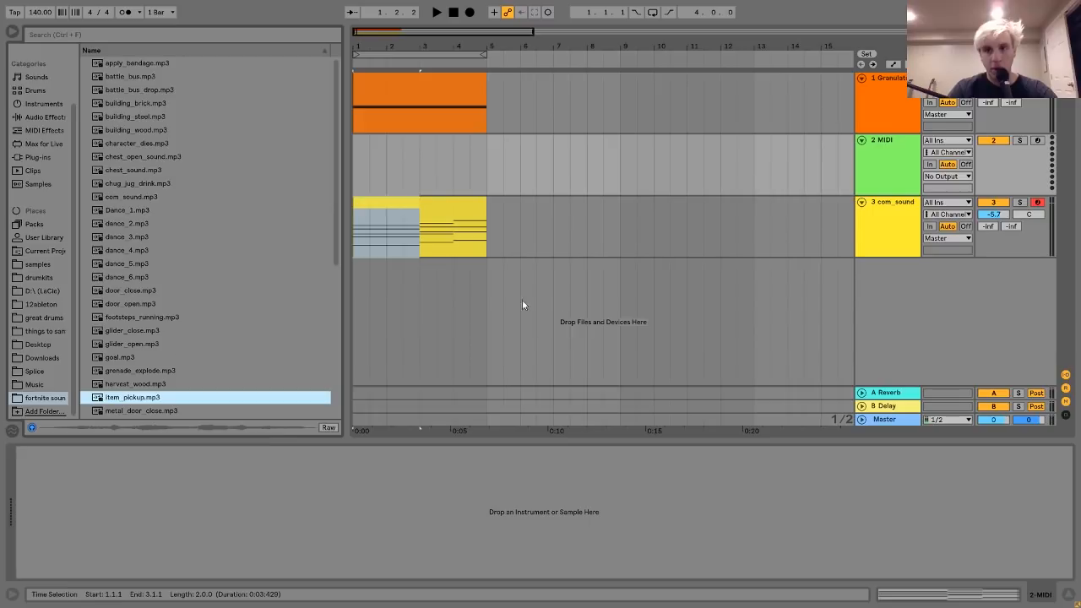
# Audition the samples from dance_3.mp3 back up the list to battle_bus_drop.mp3.
pyautogui.click(132, 237)
pyautogui.press('Up')
pyautogui.press('Up')
pyautogui.press('Up')
pyautogui.press('Up')
pyautogui.press('Up')
pyautogui.press('Up')
pyautogui.press('Up')
pyautogui.press('Up')
pyautogui.press('Up')
pyautogui.press('Up')
pyautogui.press('Up')
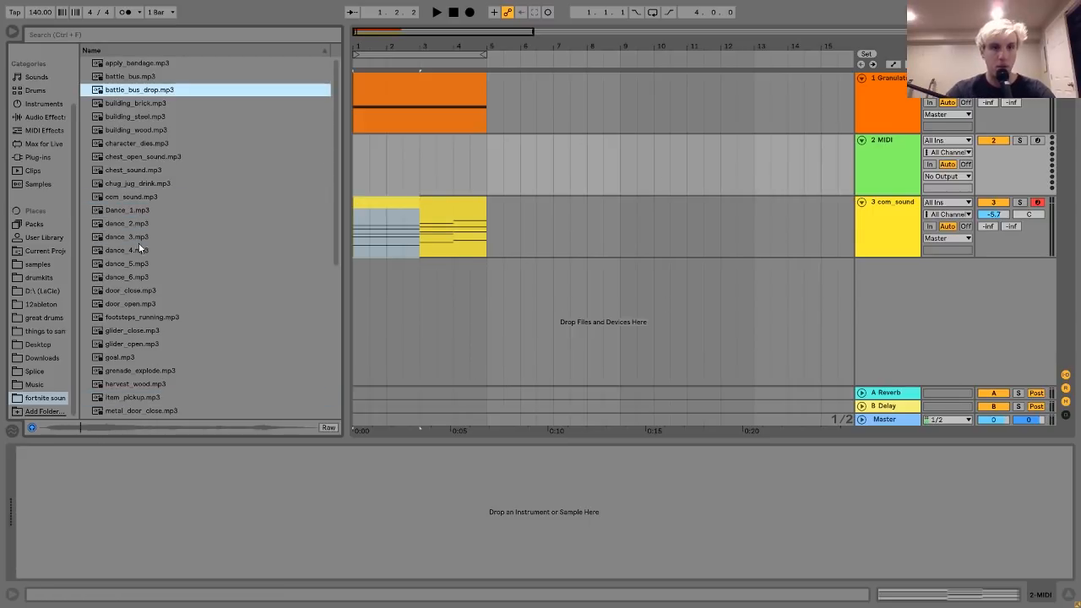
# Load battle_bus_drop.mp3 into the empty MIDI track and loop a short section with start 13.3%, length 2.34% and fade 78.9%.
pyautogui.moveTo(128, 93); pyautogui.dragTo(184, 479)
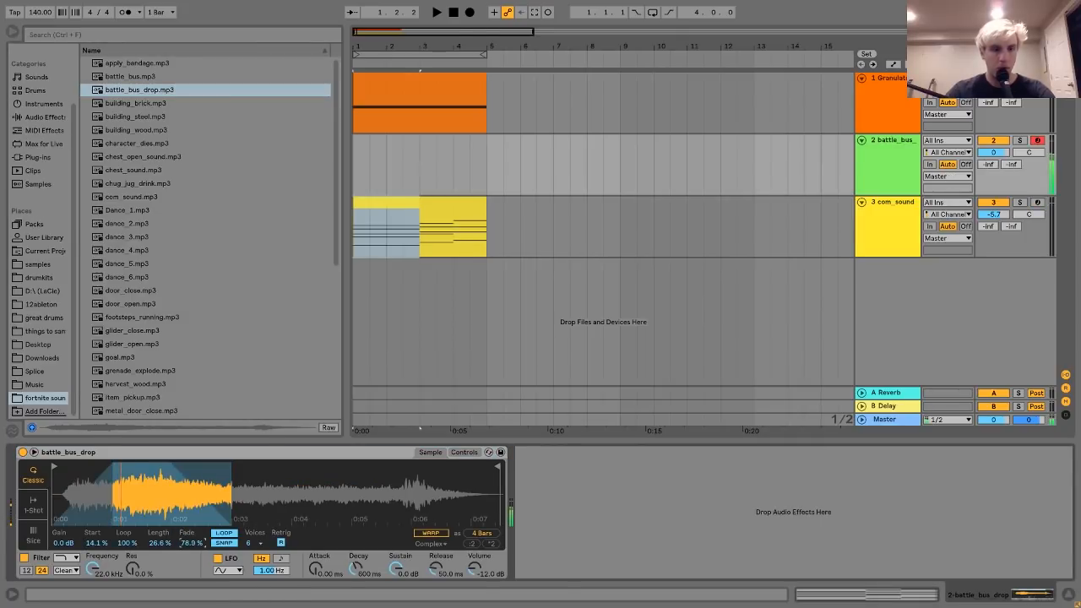
pyautogui.moveTo(96, 543)
pyautogui.mouseDown()
pyautogui.moveTo(96, 516)
pyautogui.moveTo(96, 527)
pyautogui.mouseUp()
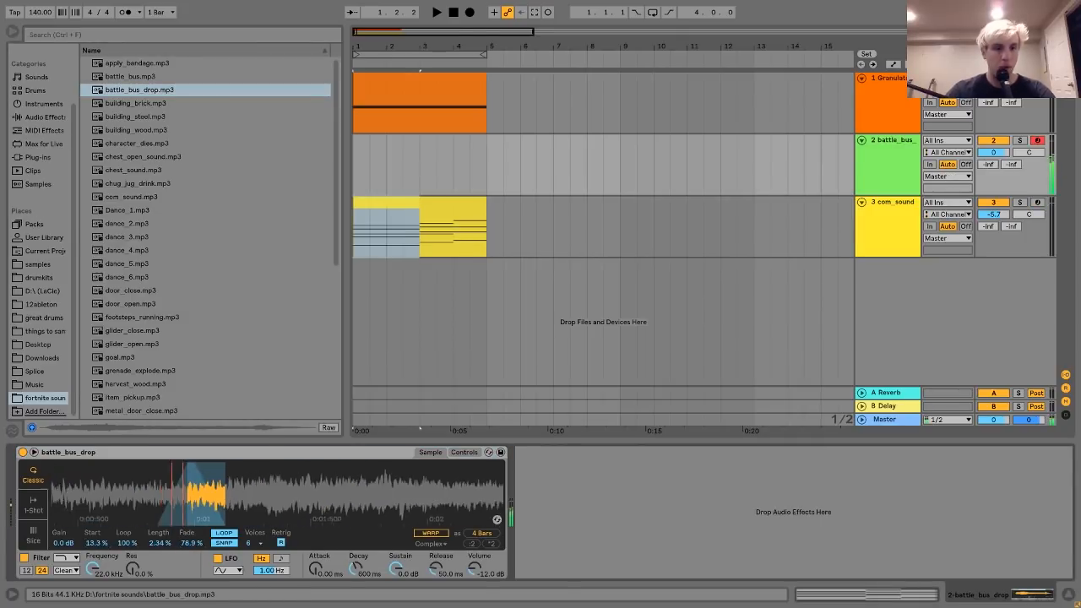
pyautogui.moveTo(201, 497); pyautogui.dragTo(121, 485)
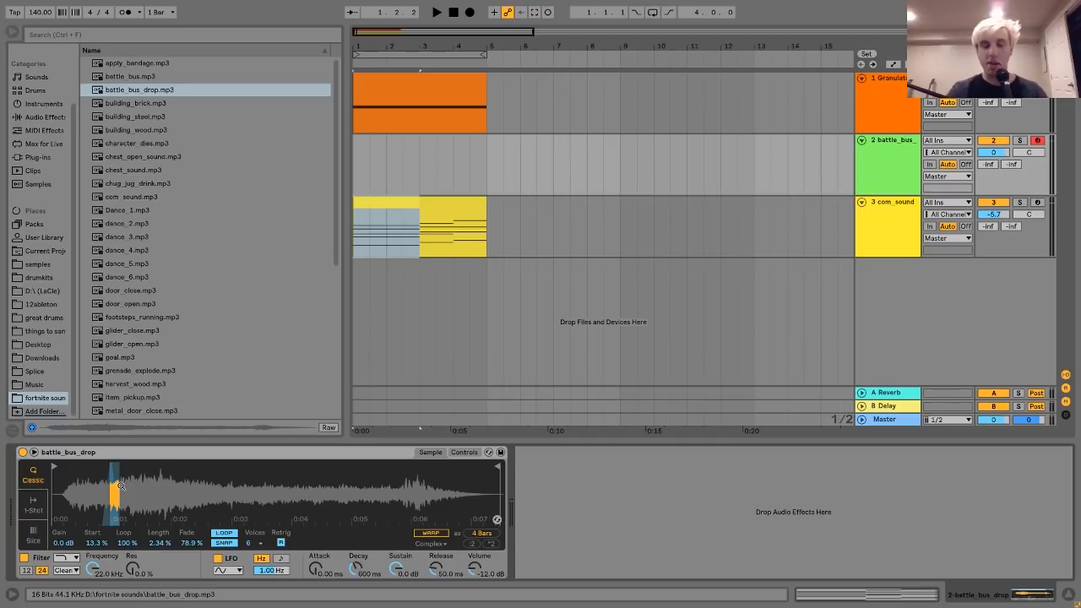
pyautogui.click(140, 89)
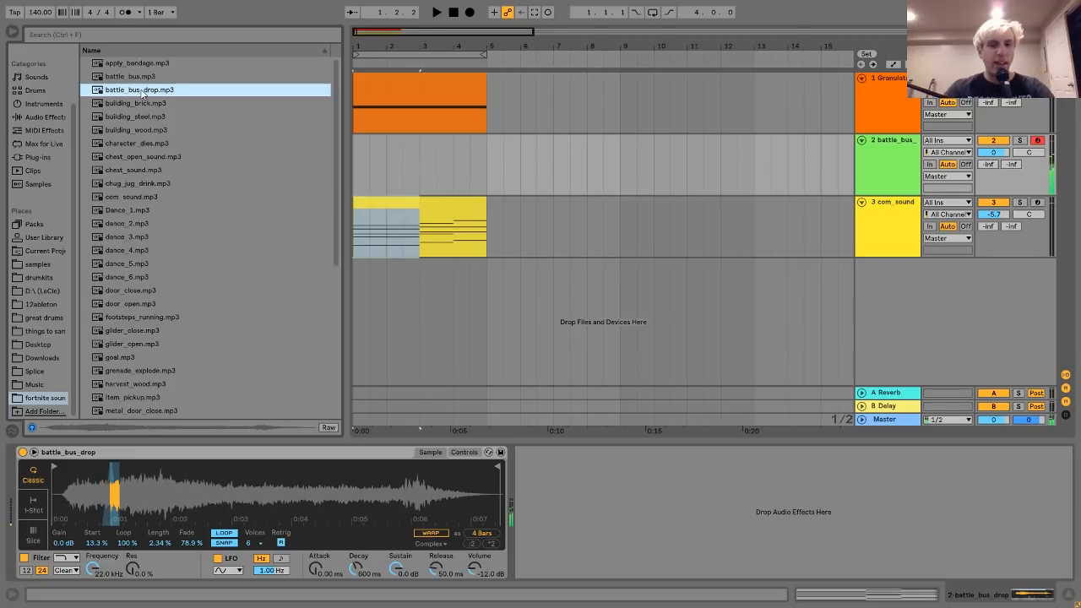
pyautogui.moveTo(118, 501); pyautogui.dragTo(187, 566)
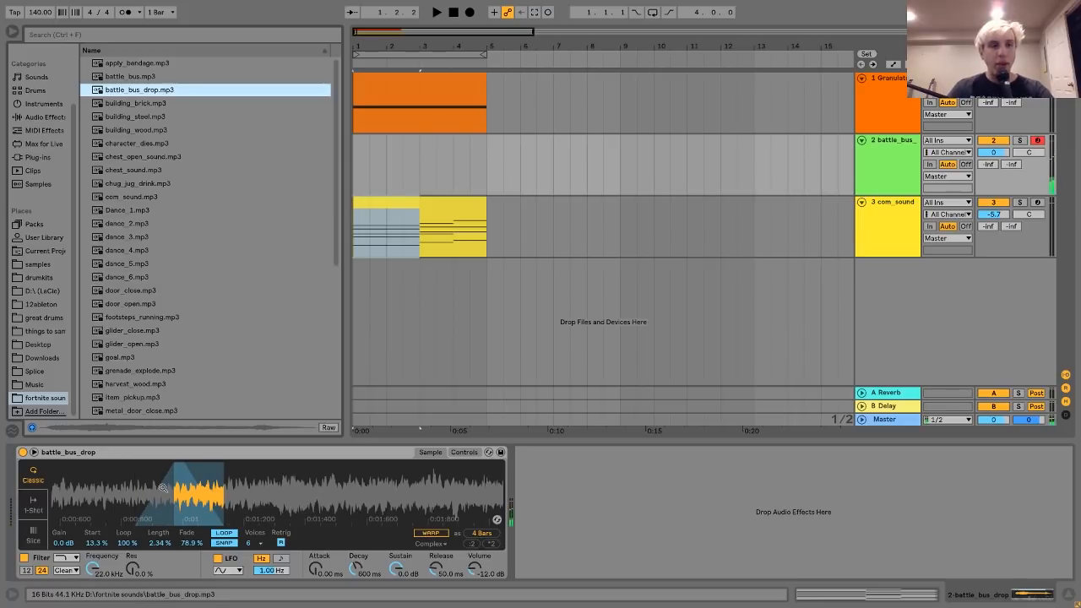
# Add EQ Eight to the battle_bus_drop track and make band 1 a low cut at 156 Hz.
pyautogui.click(38, 117)
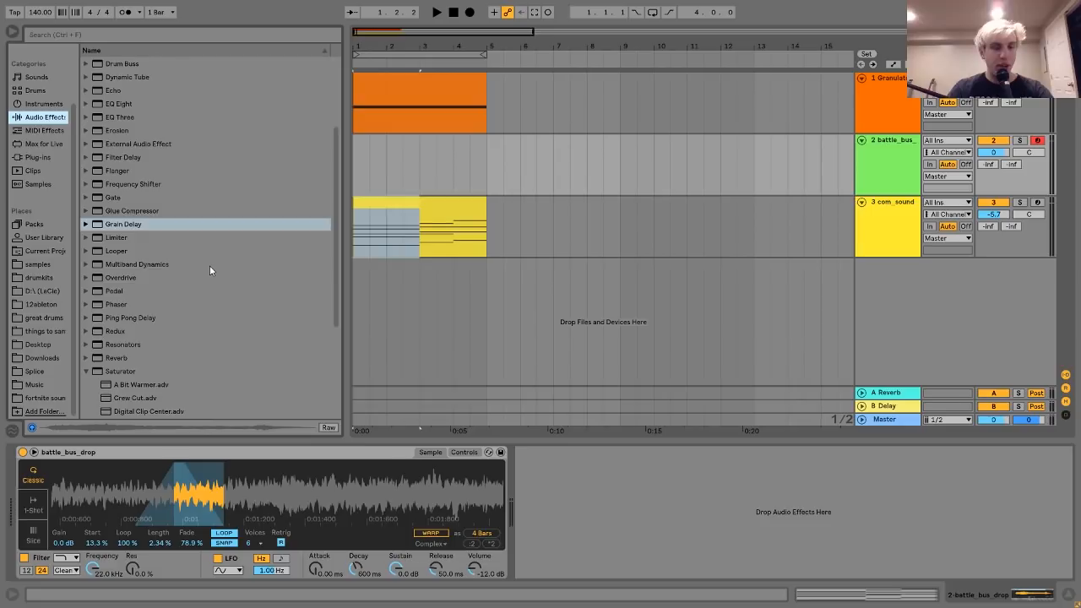
pyautogui.scroll(3, 194, 254)
pyautogui.doubleClick(120, 223)
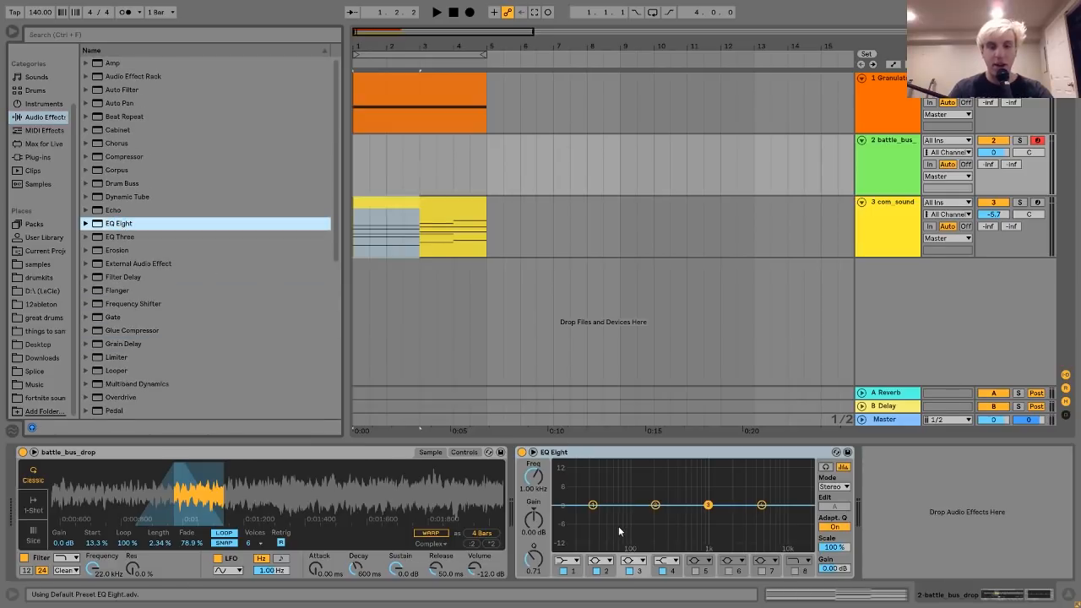
pyautogui.click(566, 560)
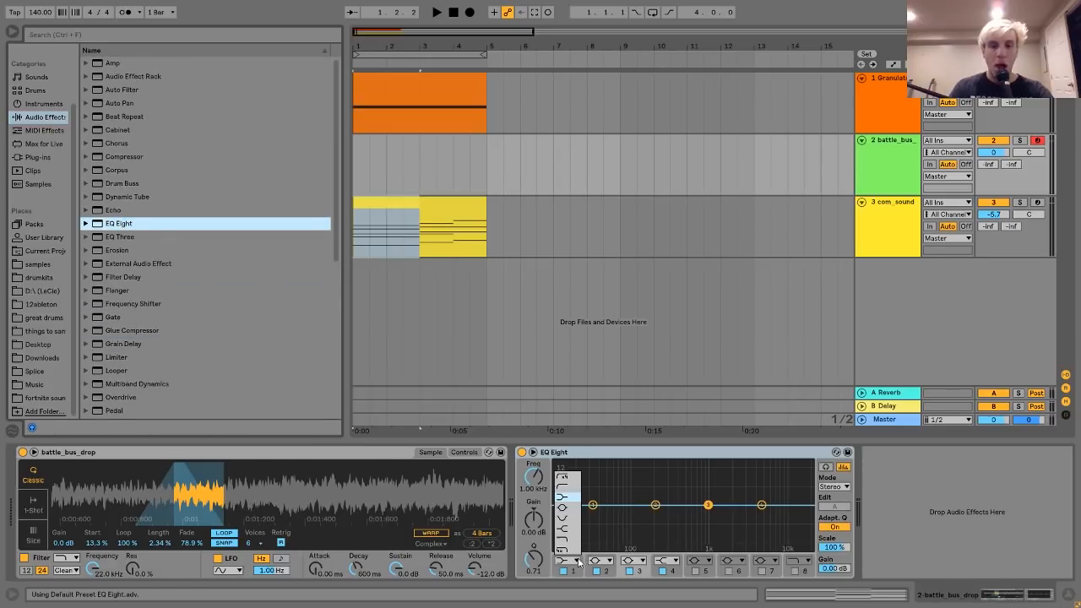
pyautogui.click(574, 479)
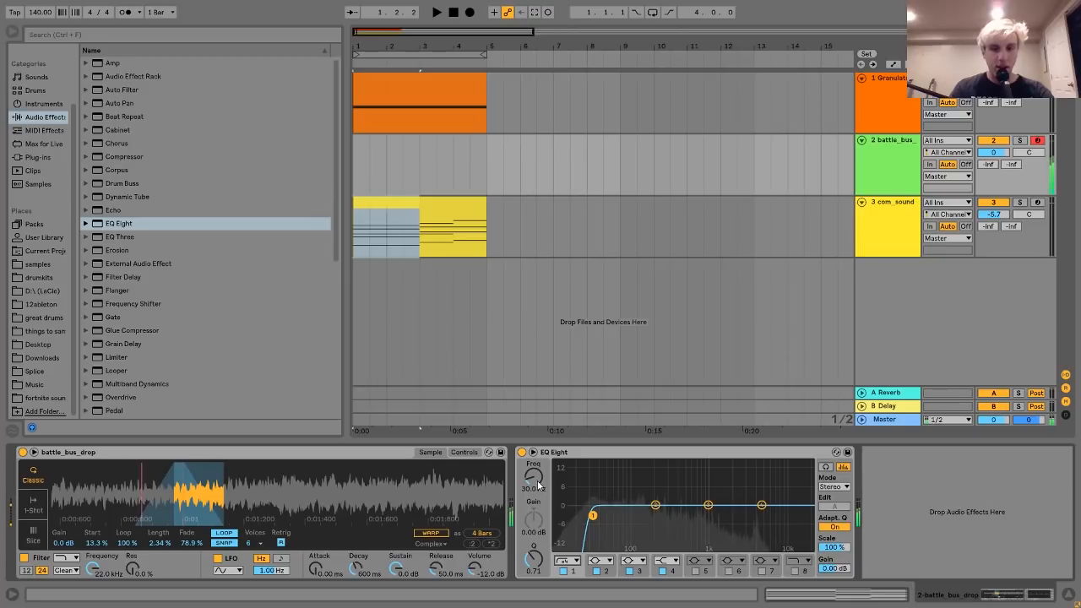
pyautogui.moveTo(538, 486); pyautogui.dragTo(538, 445)
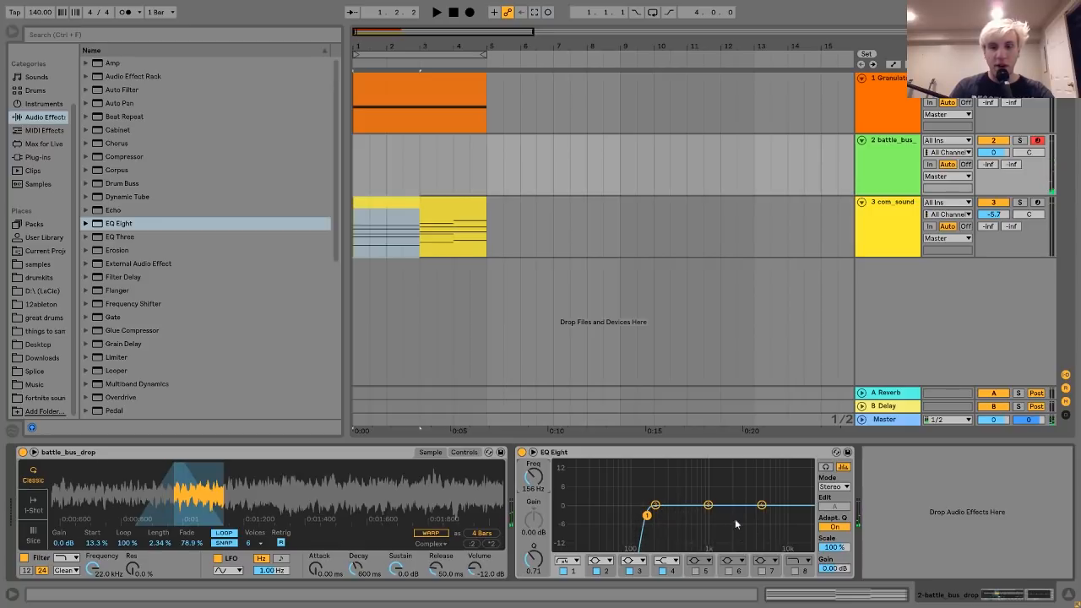
# Boost EQ Eight's band 3 by 14.8 dB at 1.56 kHz and enable band 8 as a high cut at 3.03 kHz.
pyautogui.moveTo(708, 506); pyautogui.dragTo(721, 463)
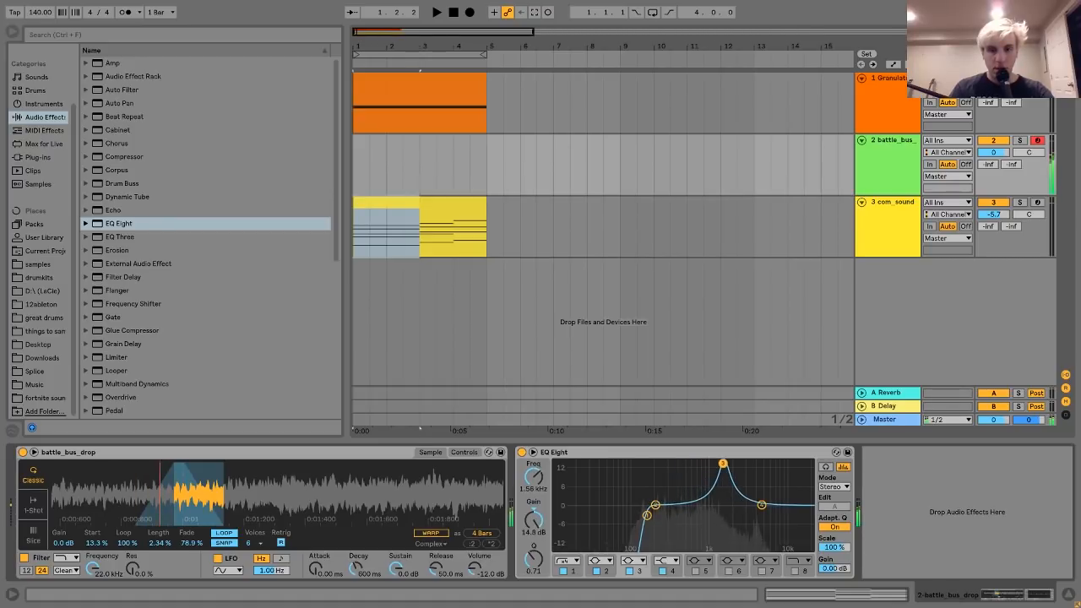
pyautogui.click(794, 571)
pyautogui.moveTo(803, 515); pyautogui.dragTo(743, 515)
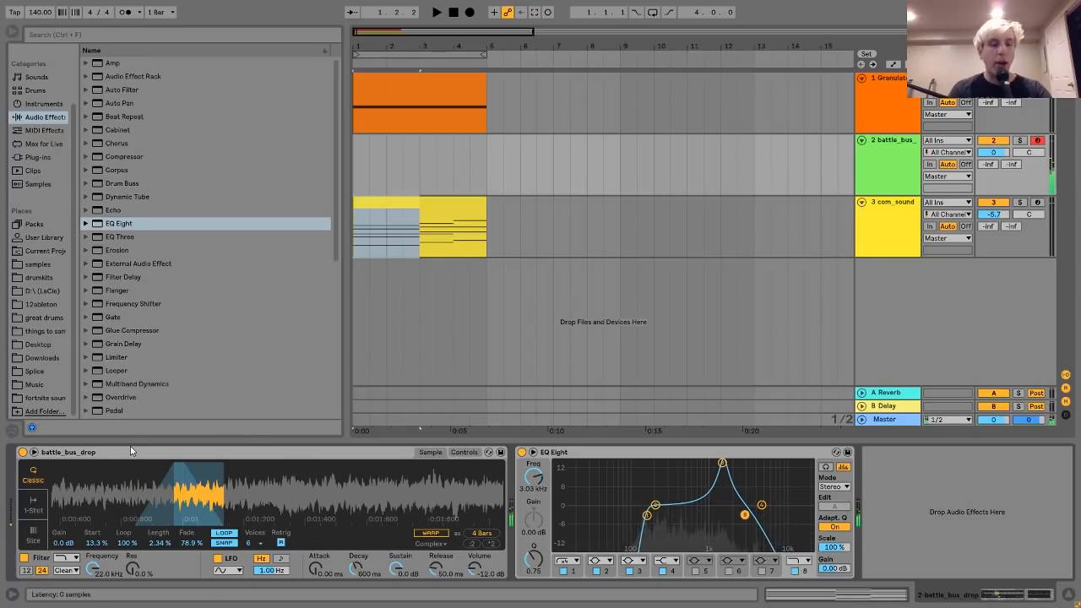
# Review the battle_bus_drop track's device chain from the sampler through EQ Eight, Auto Pan and Tuner to Reverb.
pyautogui.scroll(-8, 134, 405)
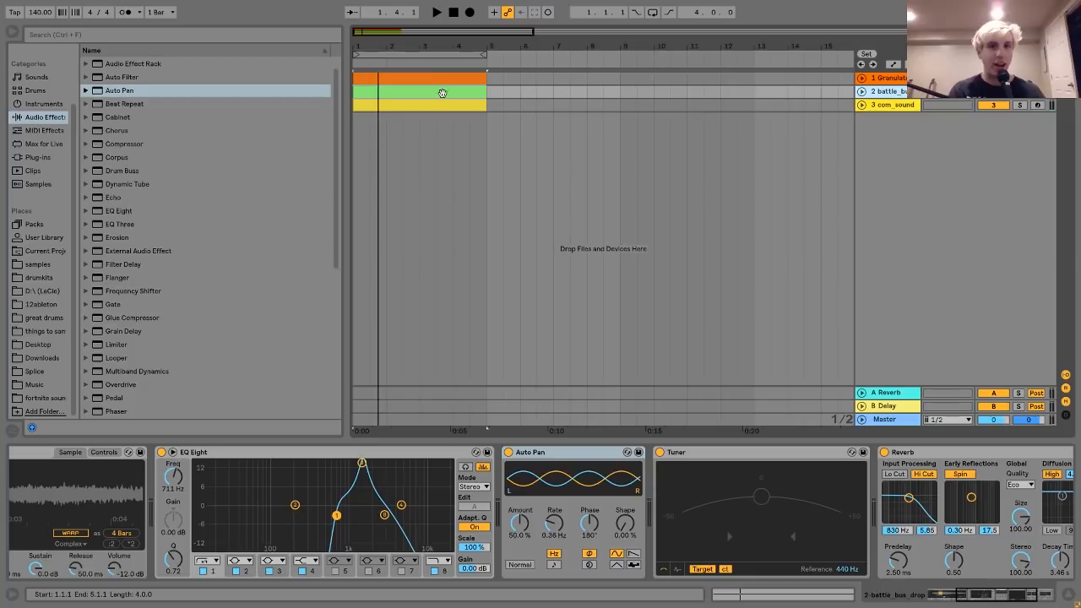
pyautogui.click(440, 96)
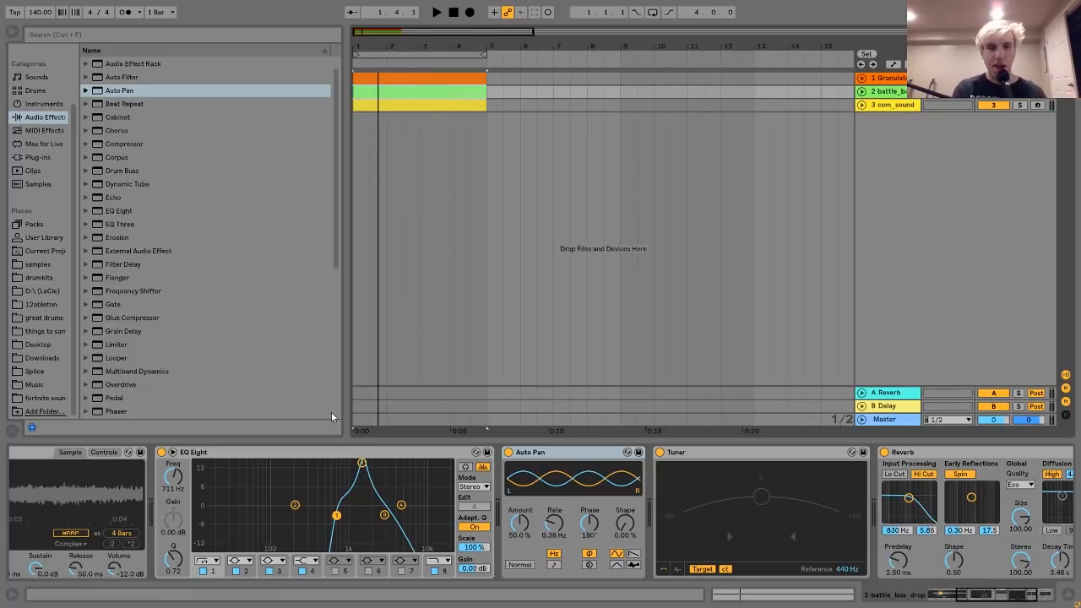
pyautogui.scroll(5, 330, 444)
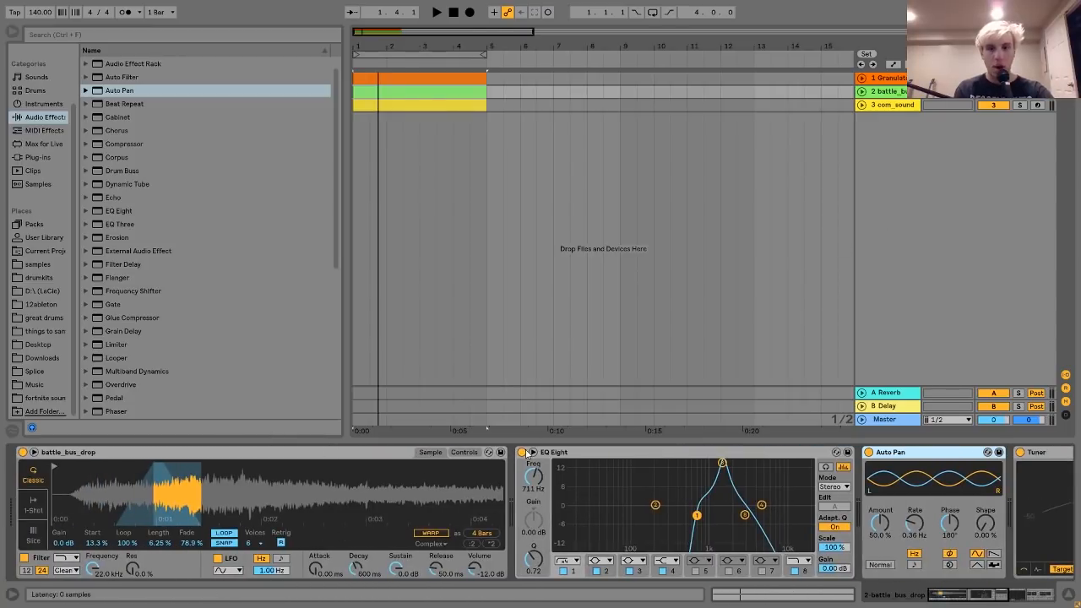
pyautogui.scroll(-5, 829, 476)
pyautogui.scroll(-2, 829, 476)
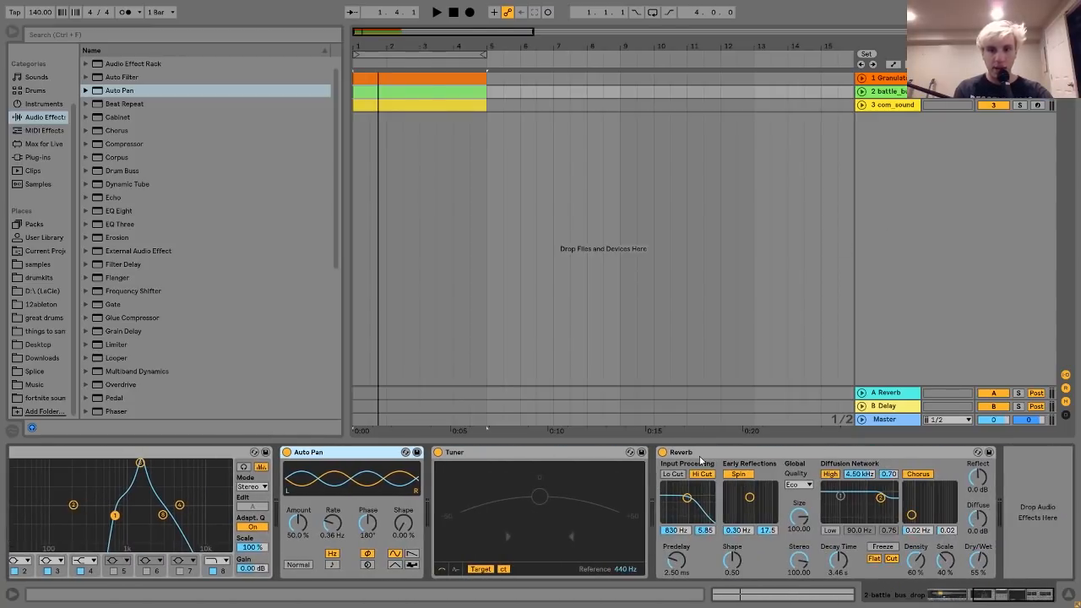
pyautogui.scroll(5, 733, 460)
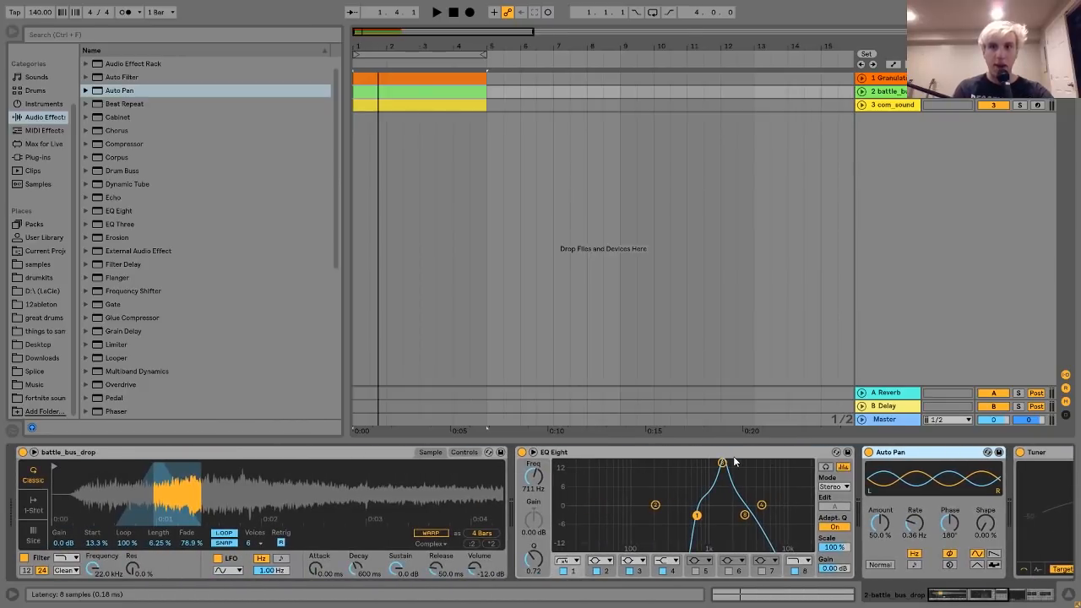
# Play back the four-bar arrangement and play test notes on the battle_bus_drop instrument.
pyautogui.press('space')
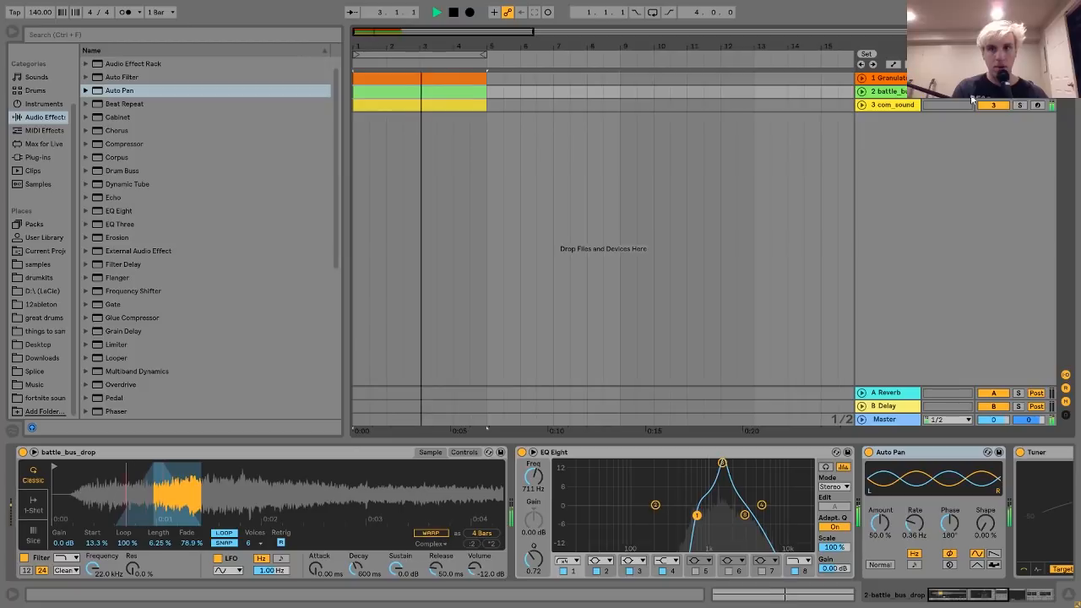
pyautogui.click(903, 93)
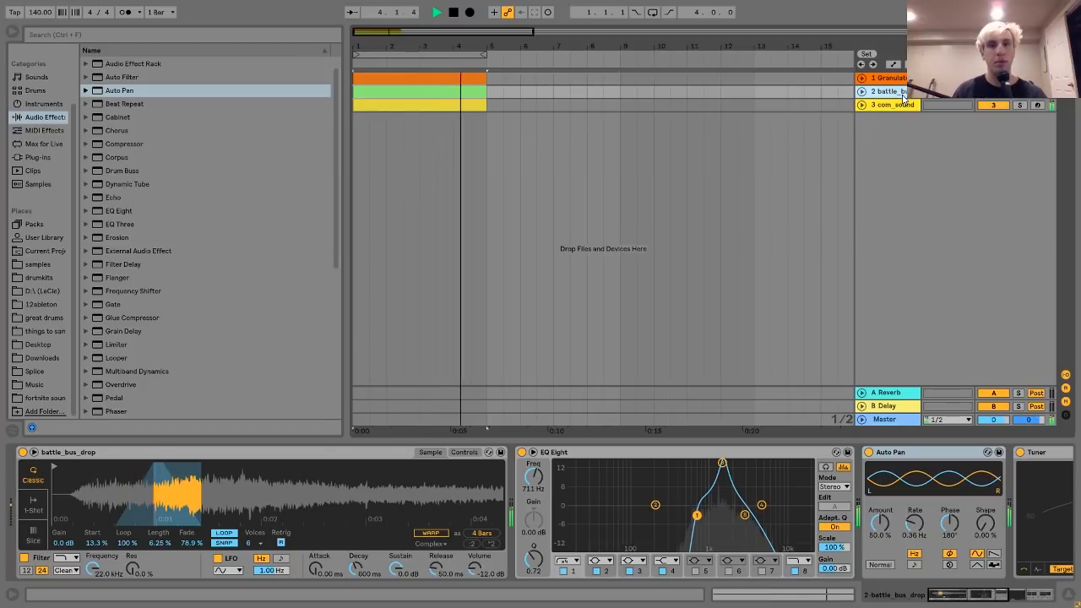
pyautogui.press('space')
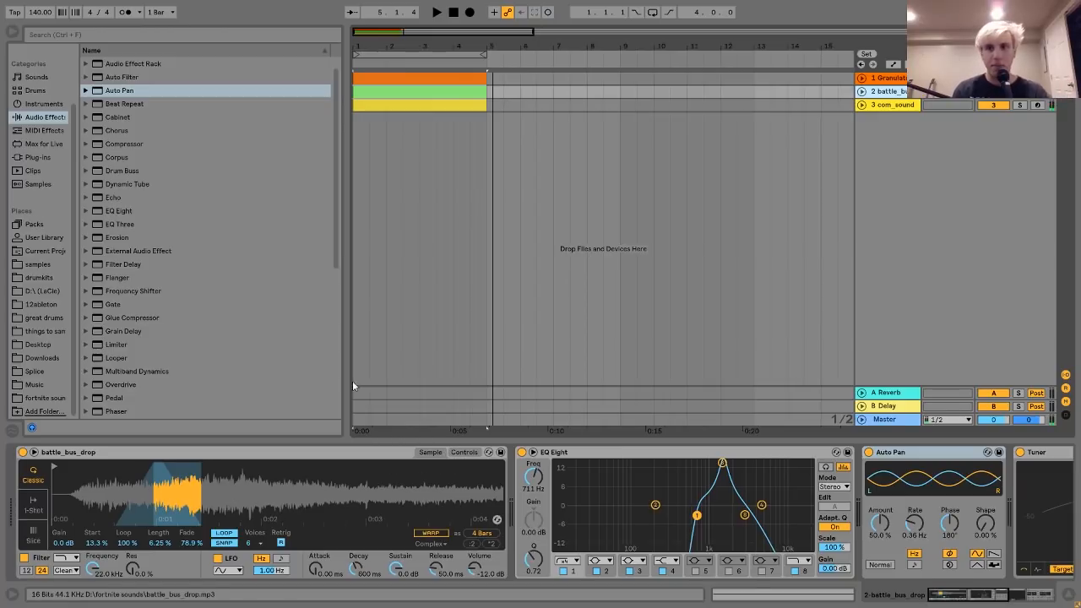
pyautogui.press('a')
pyautogui.press('x')
pyautogui.press('a')
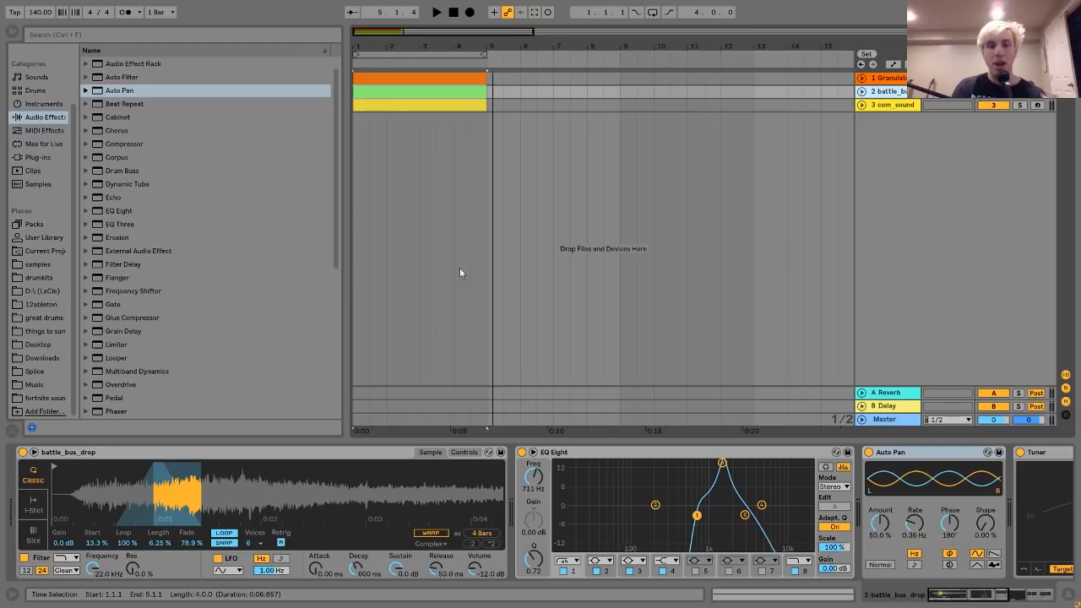
# Delete the Tuner from the battle_bus_drop track's device chain.
pyautogui.scroll(-3, 696, 481)
pyautogui.click(1001, 453)
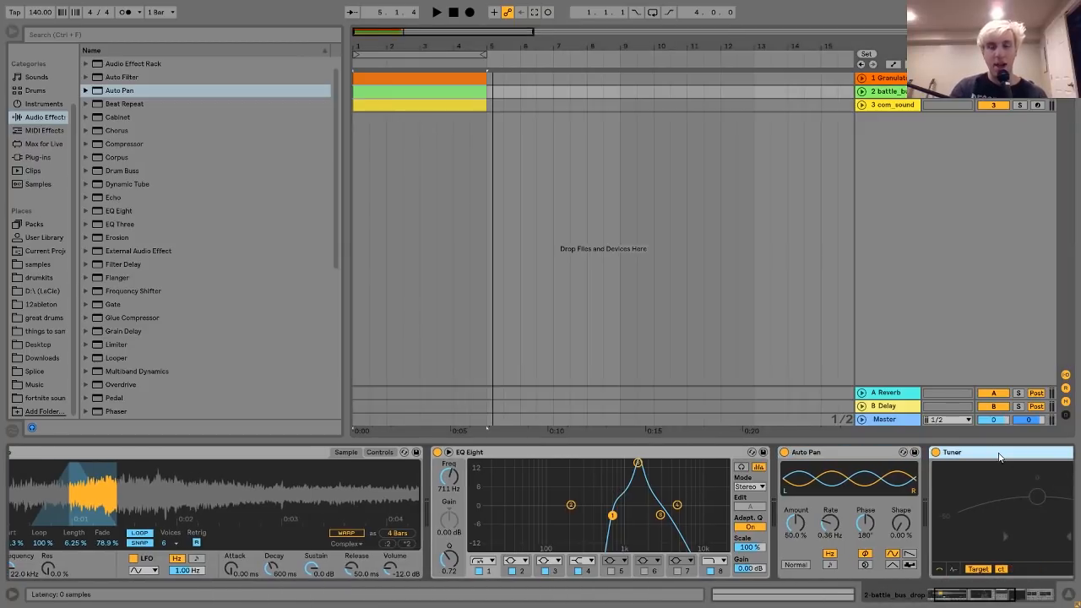
pyautogui.press('Delete')
# Turn off the Reverb and Auto Pan on the battle_bus_drop track.
pyautogui.scroll(3, 471, 562)
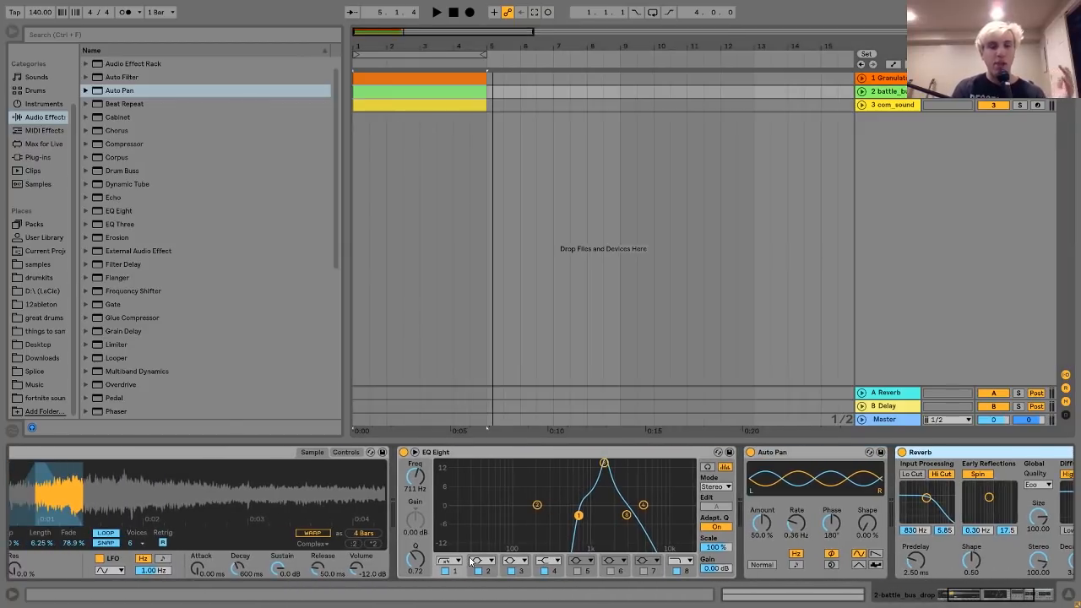
pyautogui.scroll(-3, 980, 506)
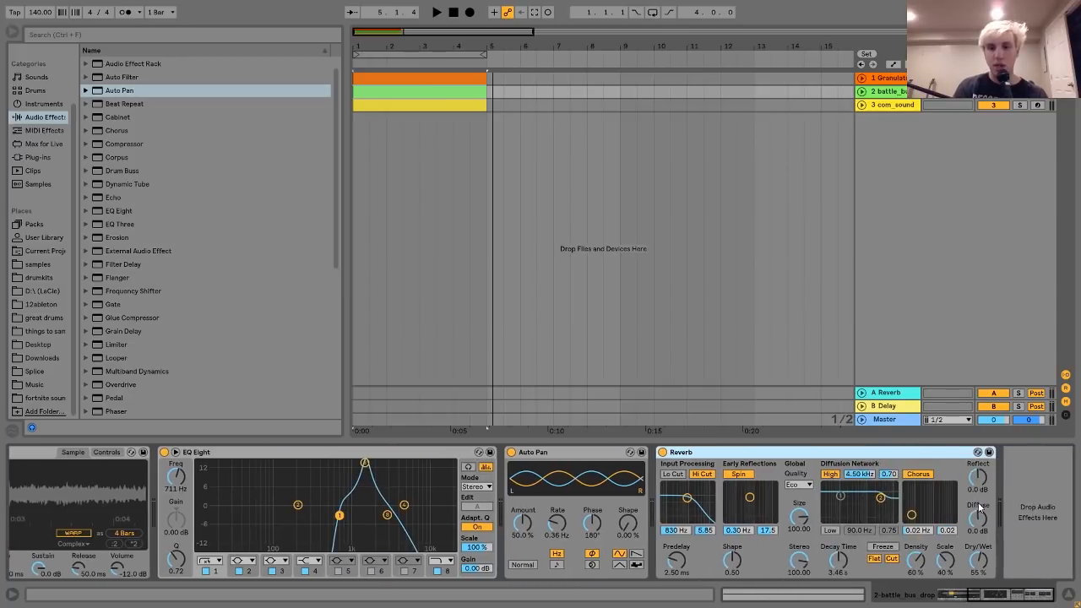
pyautogui.click(662, 452)
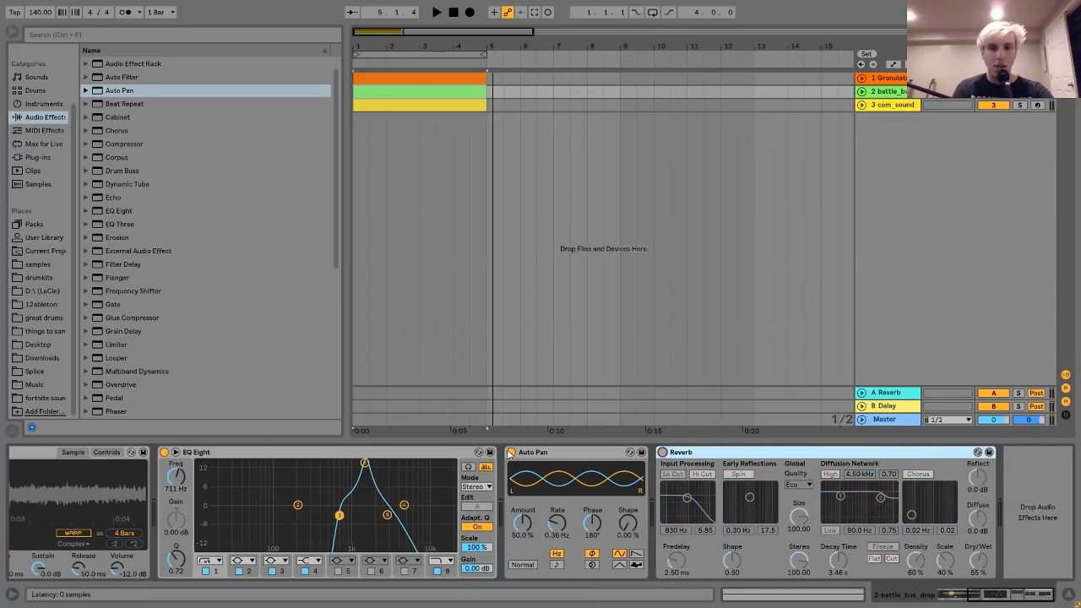
pyautogui.click(511, 451)
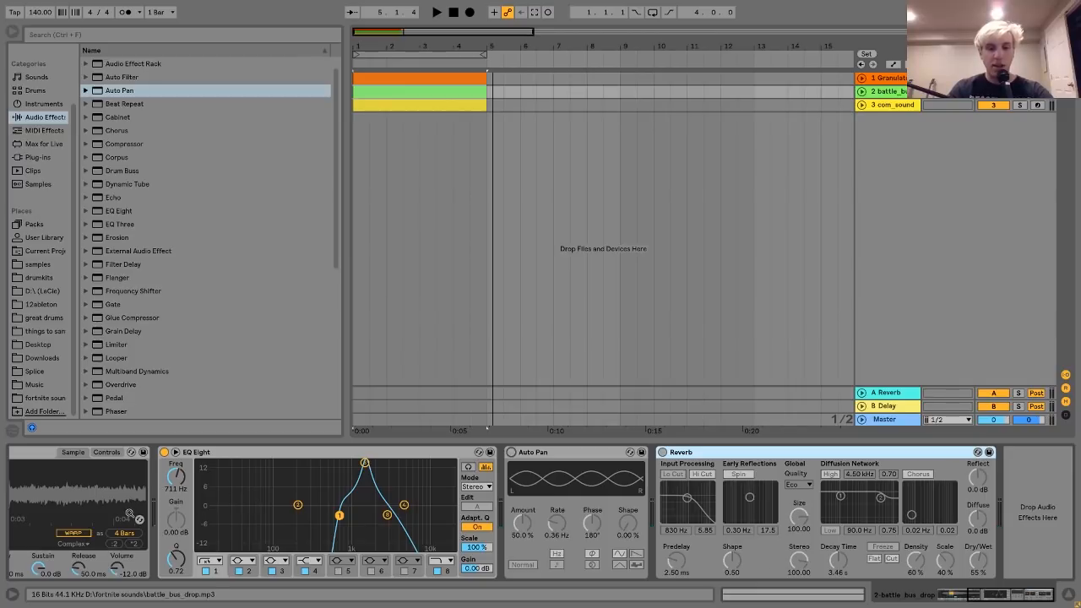
# Bypass the EQ Eight on the battle_bus_drop track, play a test note without it, and turn it back on.
pyautogui.click(164, 452)
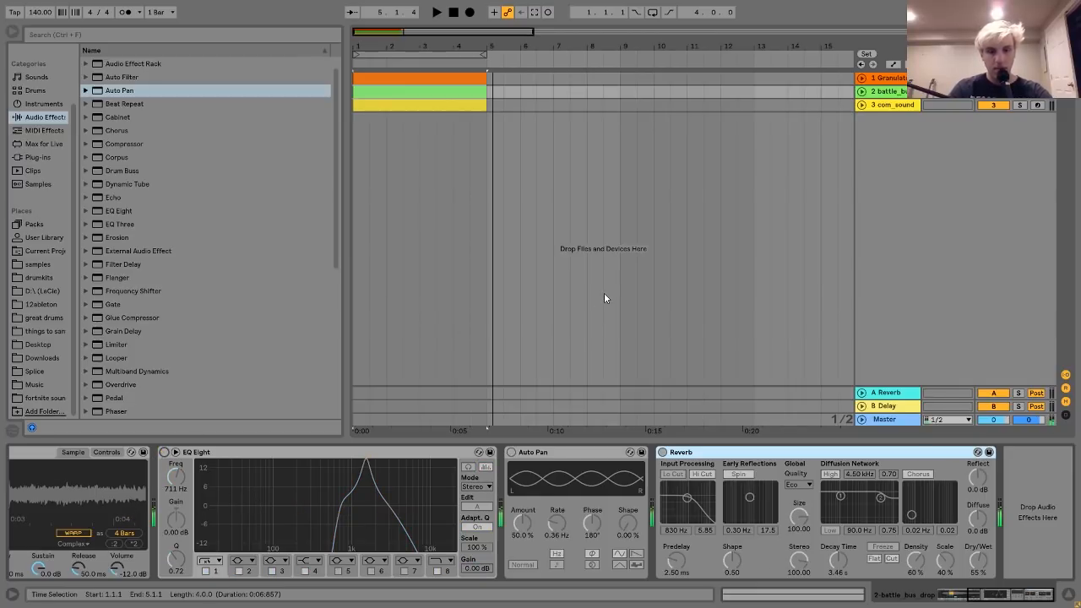
pyautogui.press('z')
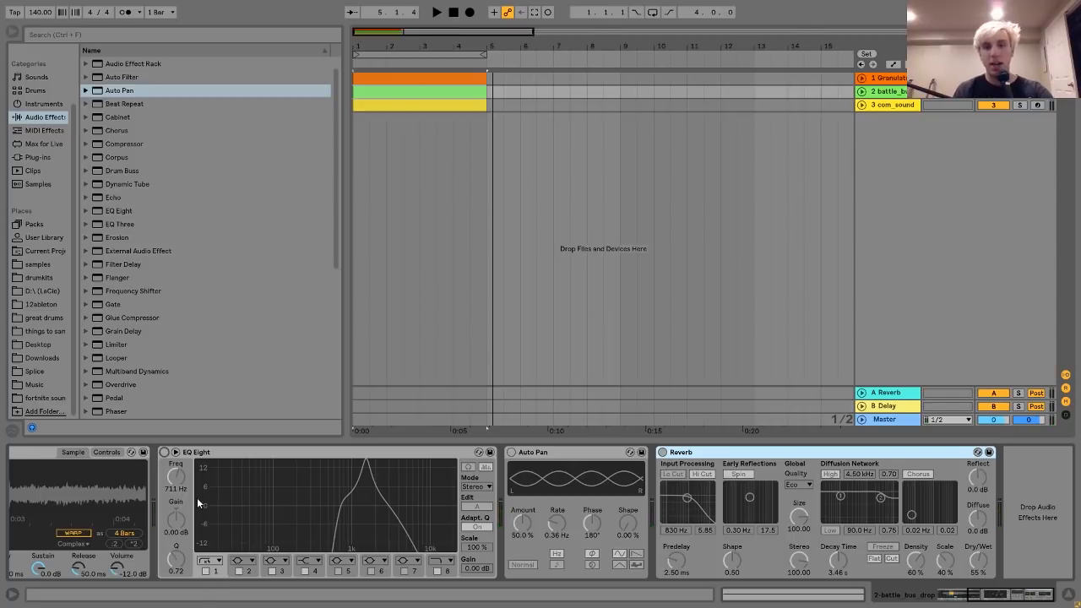
pyautogui.click(164, 452)
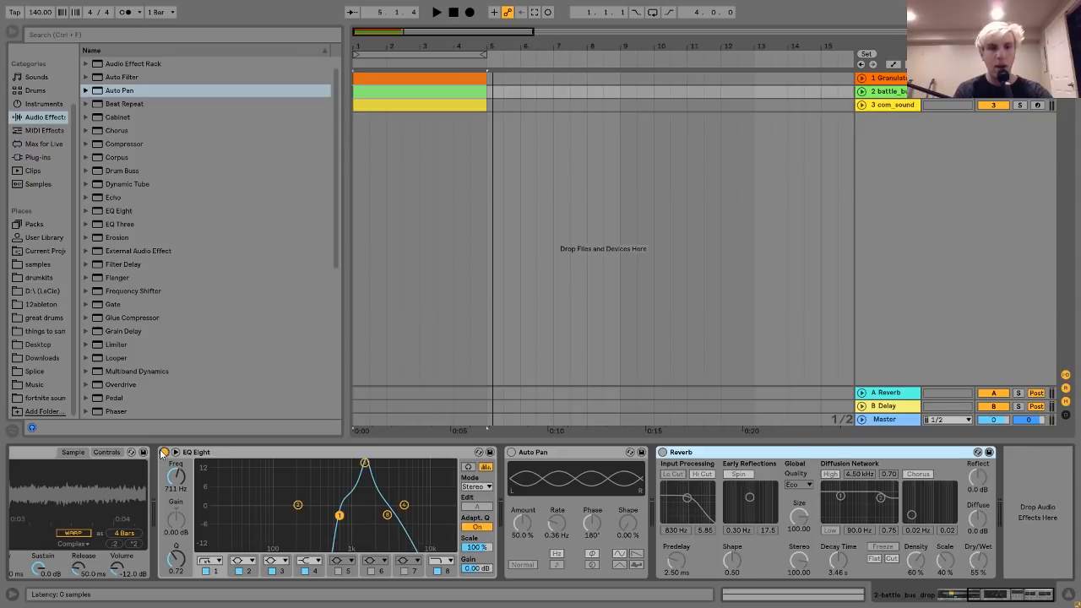
pyautogui.click(361, 495)
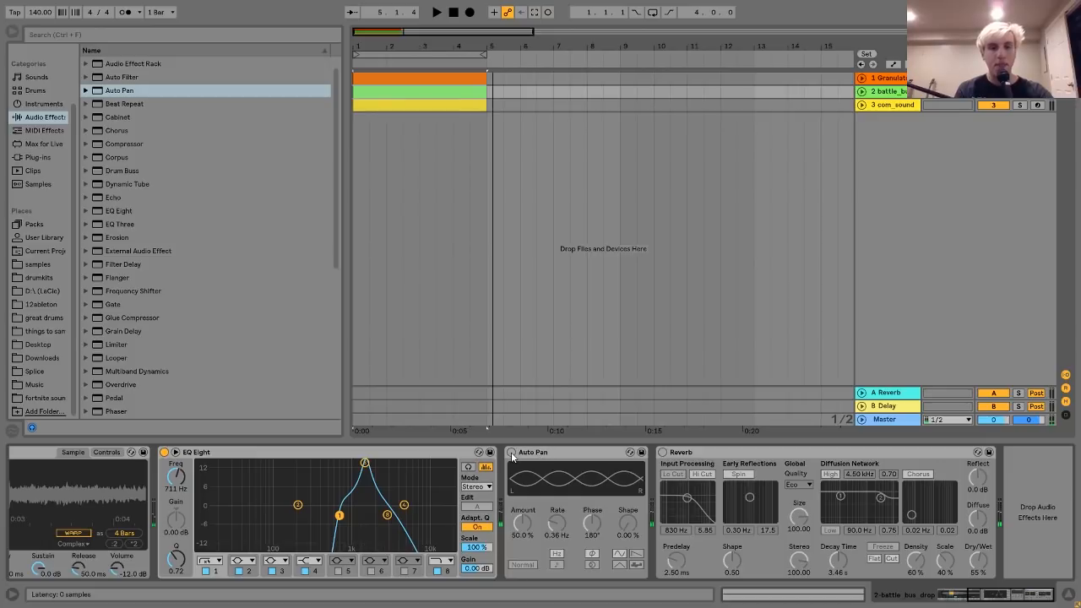
# Turn the Auto Pan and Reverb on the battle_bus_drop track back on.
pyautogui.click(511, 452)
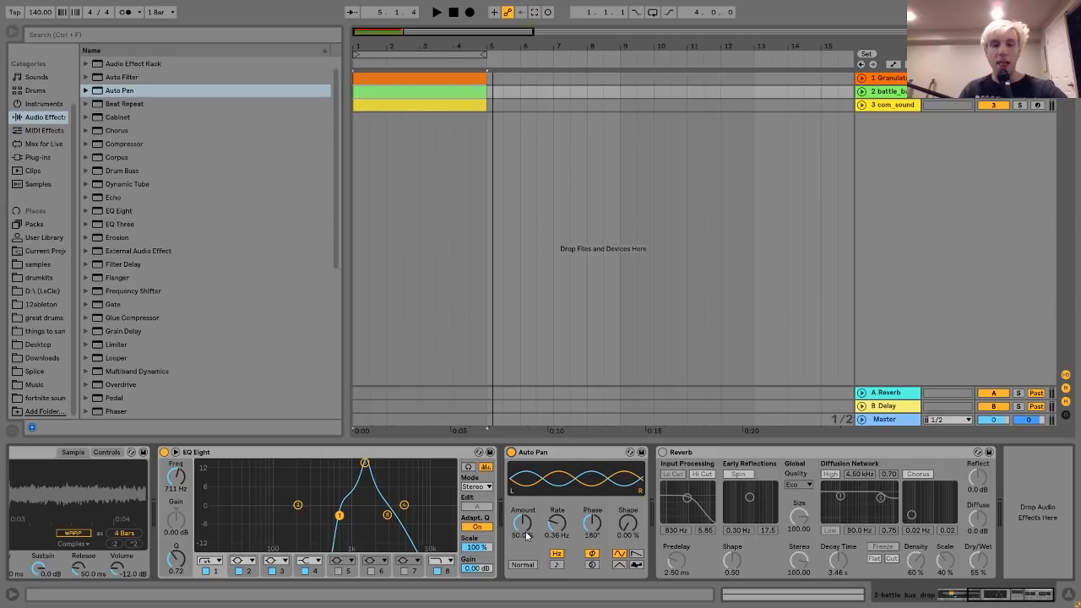
pyautogui.click(663, 452)
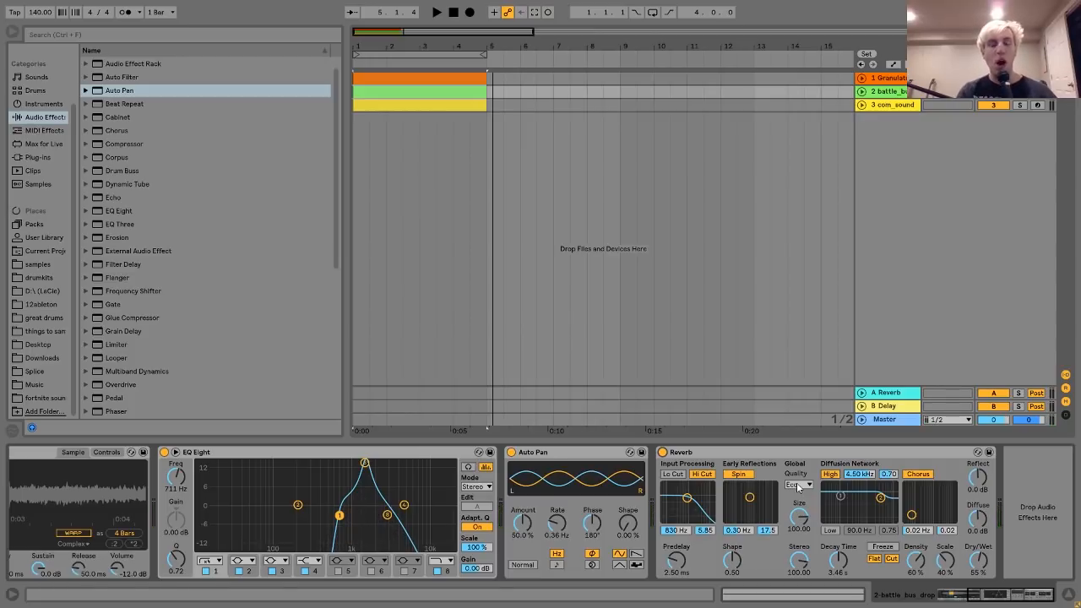
# Set the arrangement to loop over the four-bar com_sound clip and play it back.
pyautogui.click(427, 103)
pyautogui.click(425, 104)
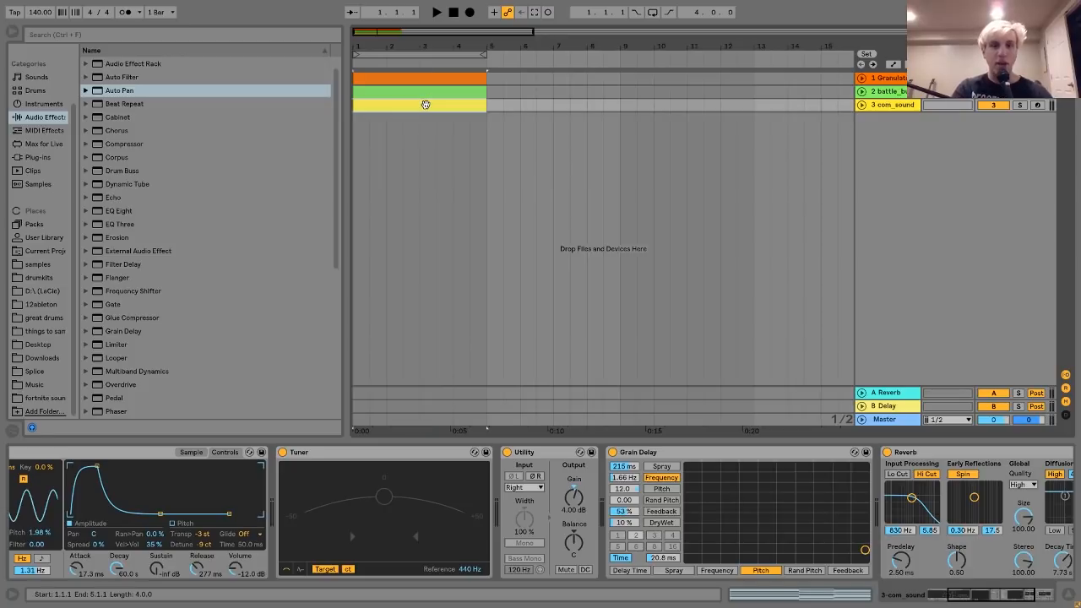
pyautogui.hotkey('ctrl', 'l')
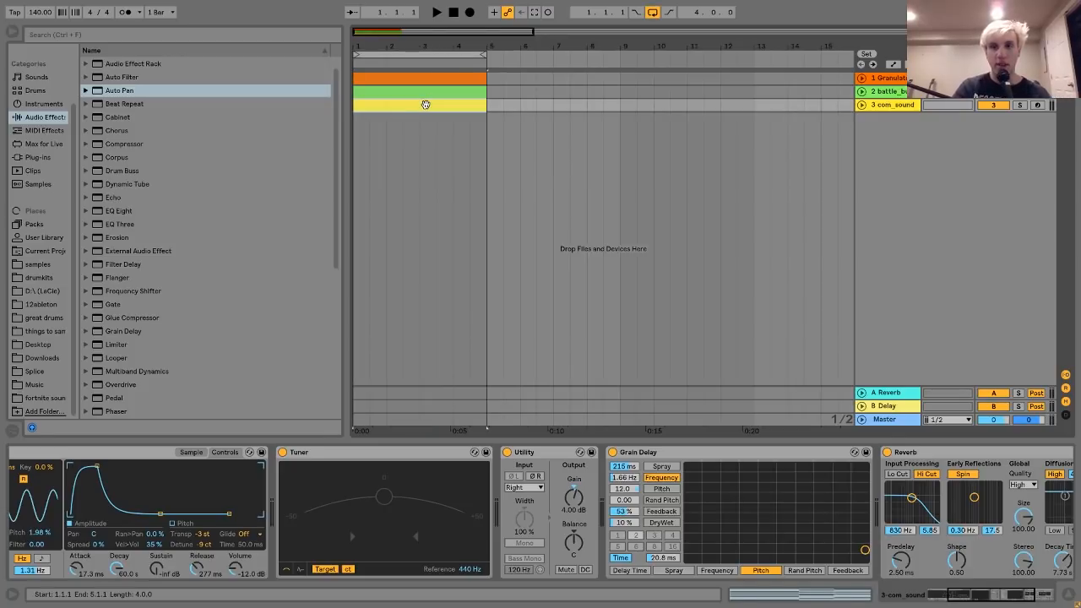
pyautogui.press('space')
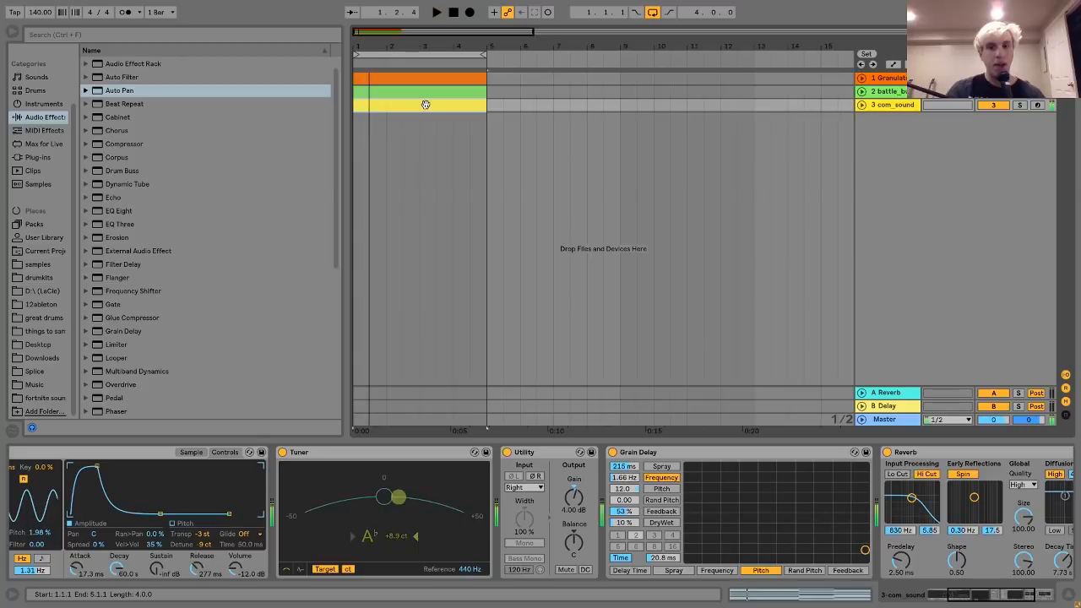
pyautogui.press('space')
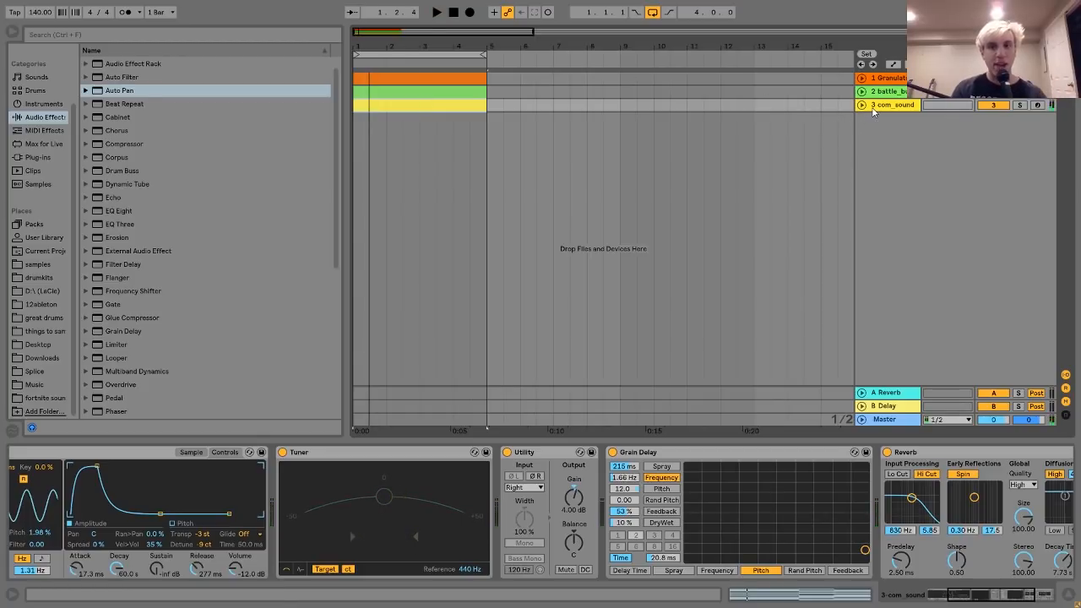
# Add a new MIDI track, preview the fortnite sounds and load building_wood.mp3 as its sampler instrument.
pyautogui.hotkey('ctrl', 'shift', 't')
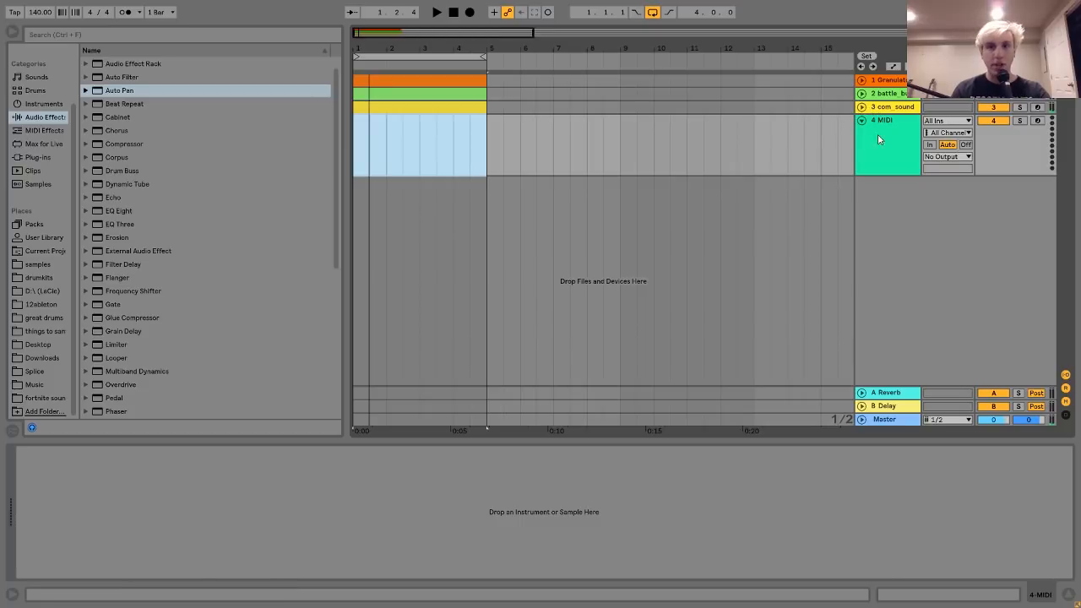
pyautogui.click(46, 398)
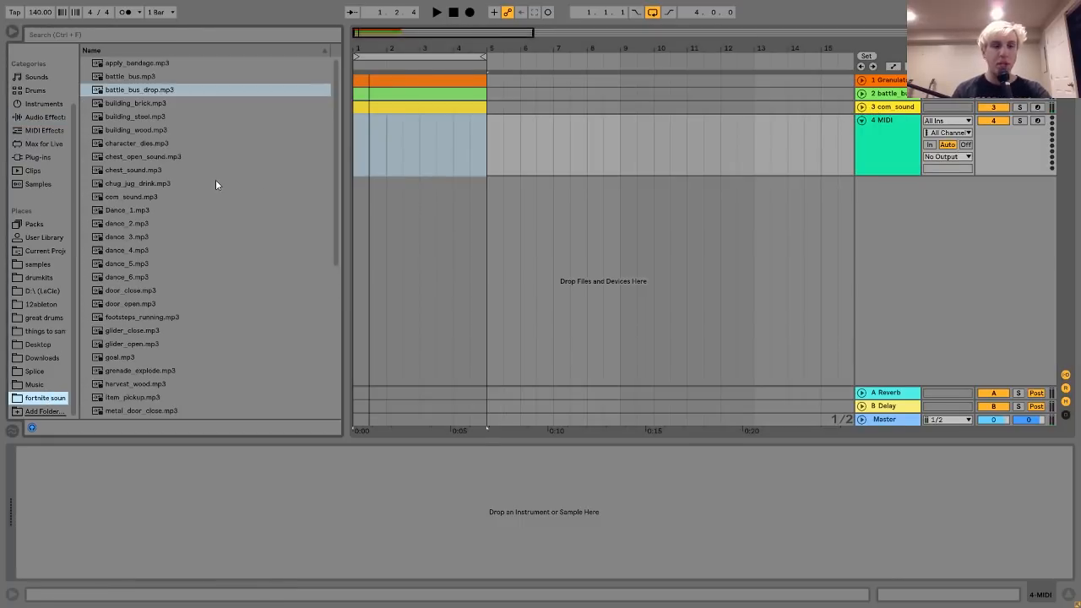
pyautogui.click(168, 118)
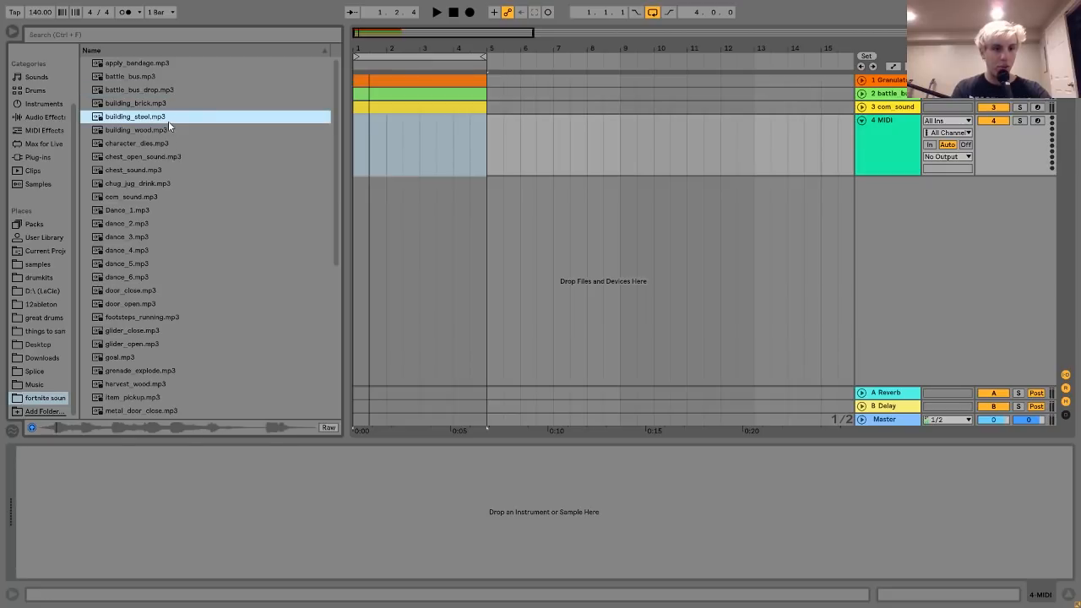
pyautogui.click(170, 129)
pyautogui.press('Down')
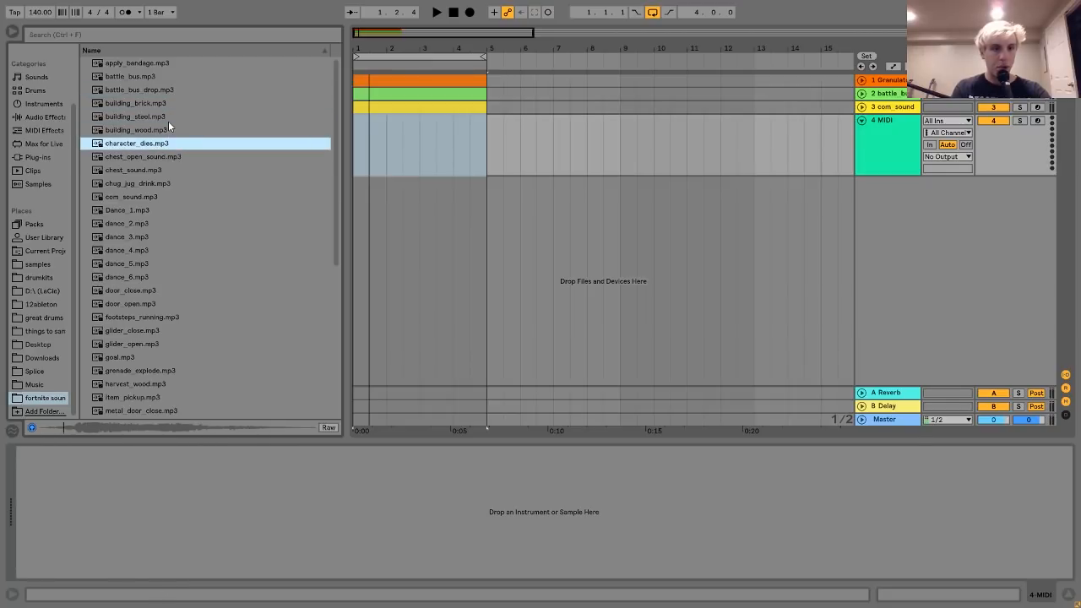
pyautogui.press('Up')
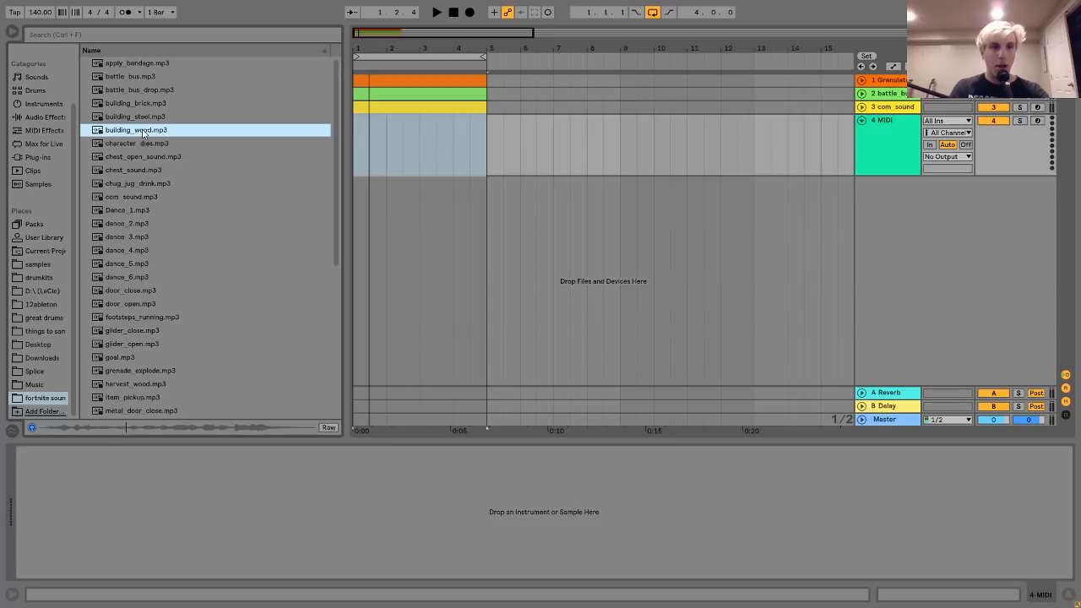
pyautogui.moveTo(143, 135); pyautogui.dragTo(244, 485)
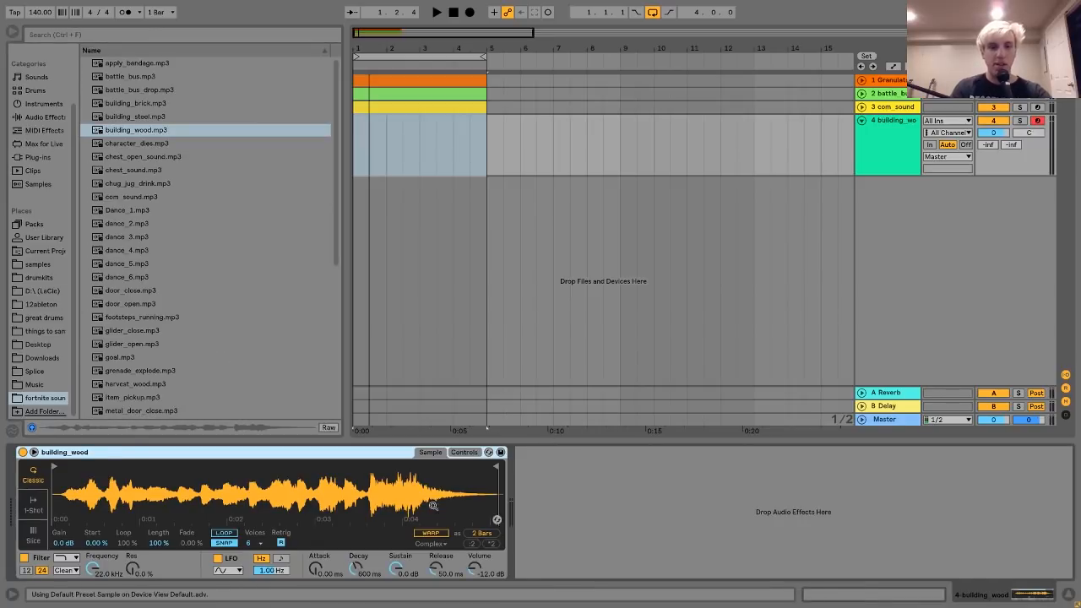
# Turn on looping in the building_wood sampler, with the start at 21.9 % and the length at 0.00 %.
pyautogui.click(223, 534)
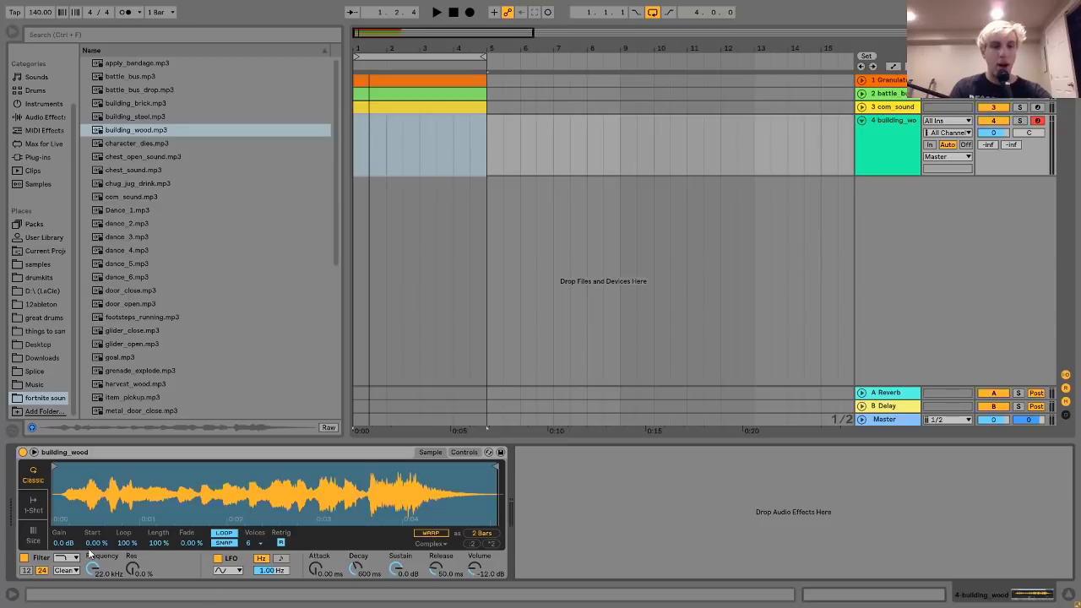
pyautogui.moveTo(96, 542)
pyautogui.mouseDown()
pyautogui.moveTo(96, 483)
pyautogui.moveTo(89, 550)
pyautogui.mouseUp()
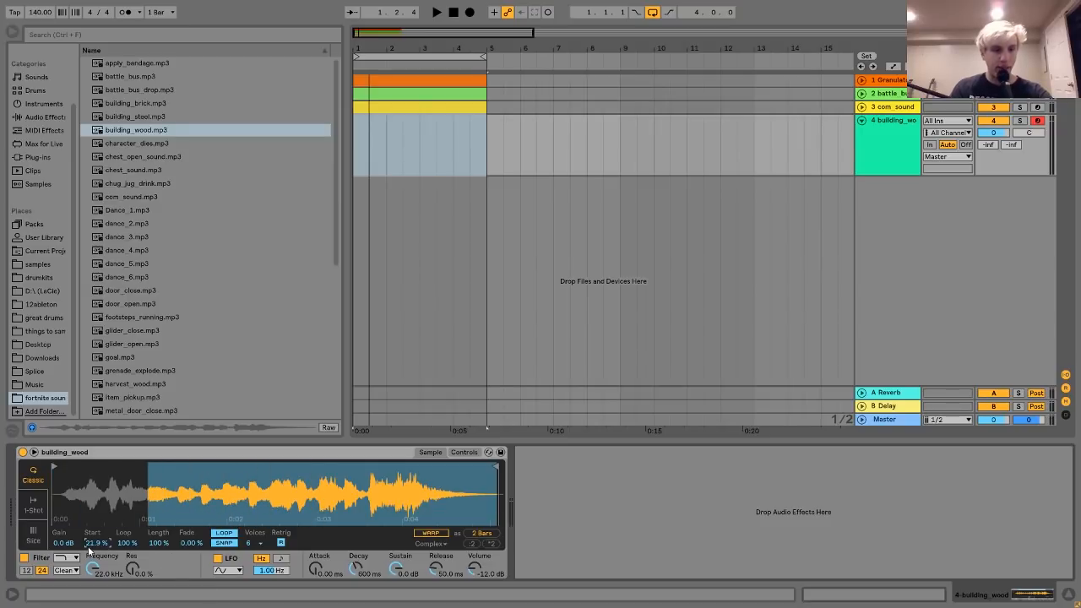
pyautogui.moveTo(173, 541); pyautogui.dragTo(173, 591)
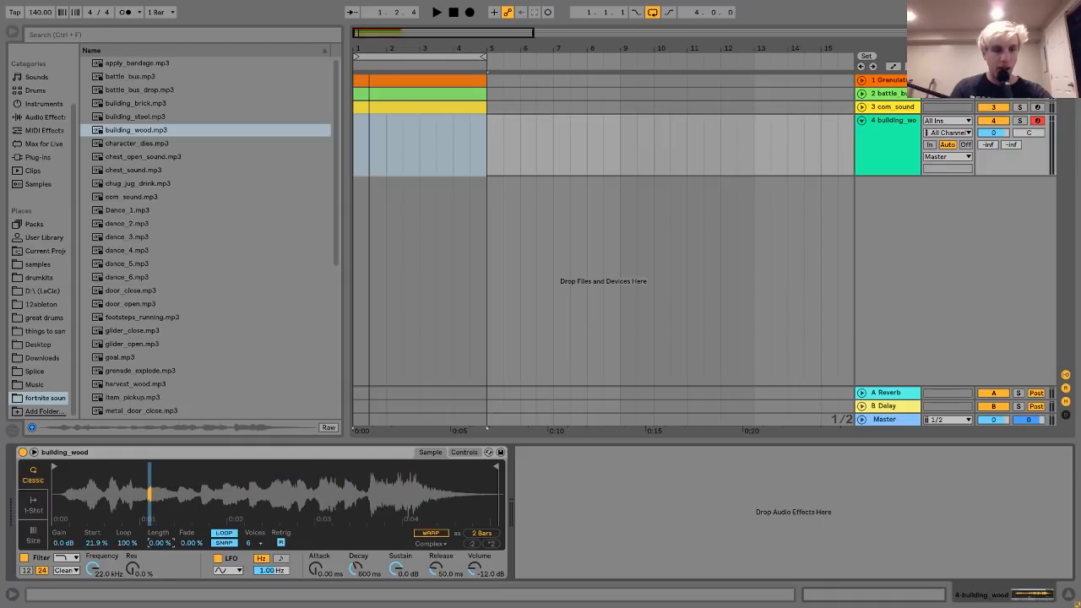
pyautogui.moveTo(163, 512); pyautogui.dragTo(523, 582)
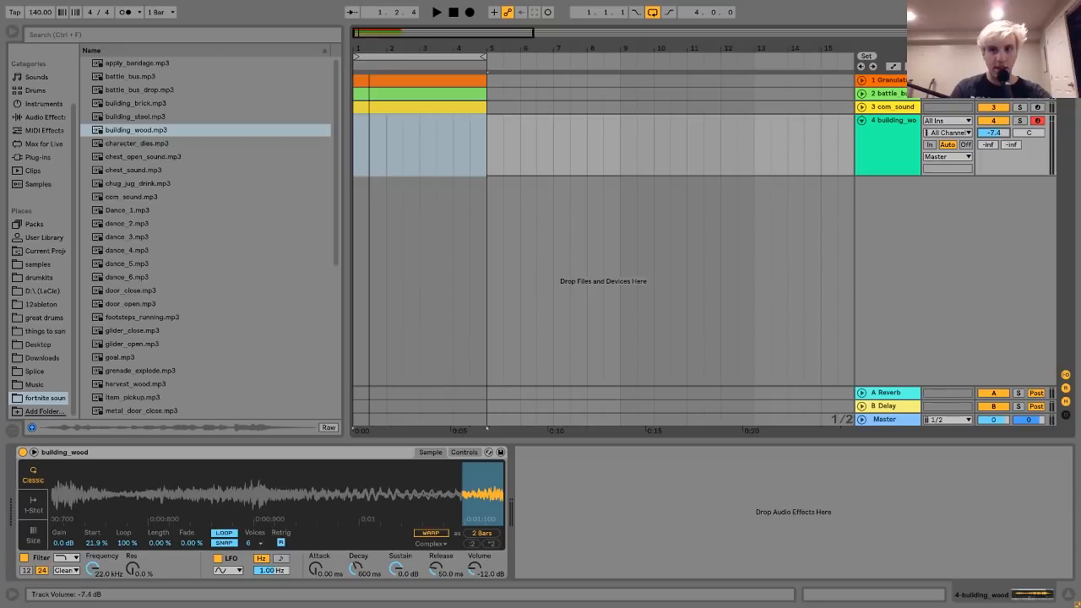
# Lower the building_wood track volume to -8.3 dB and play test notes in a higher octave.
pyautogui.moveTo(1002, 132); pyautogui.dragTo(1004, 137)
pyautogui.press('a')
pyautogui.press('x')
pyautogui.moveTo(473, 504); pyautogui.dragTo(266, 497)
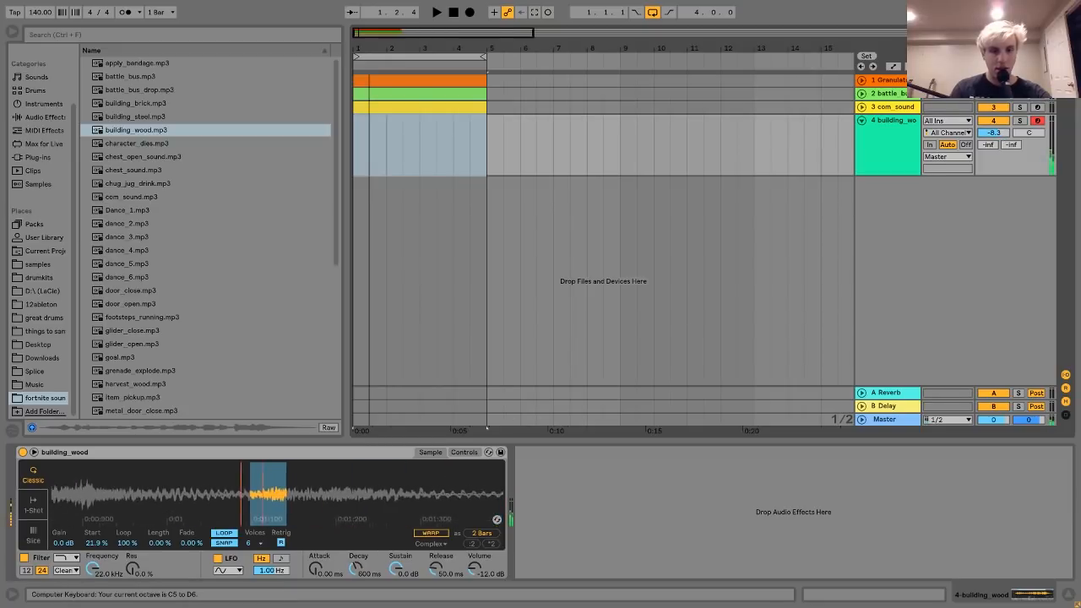
# Normalize the building_wood sample's volume and raise the sampler's output volume to 5.06 dB.
pyautogui.rightClick(356, 483)
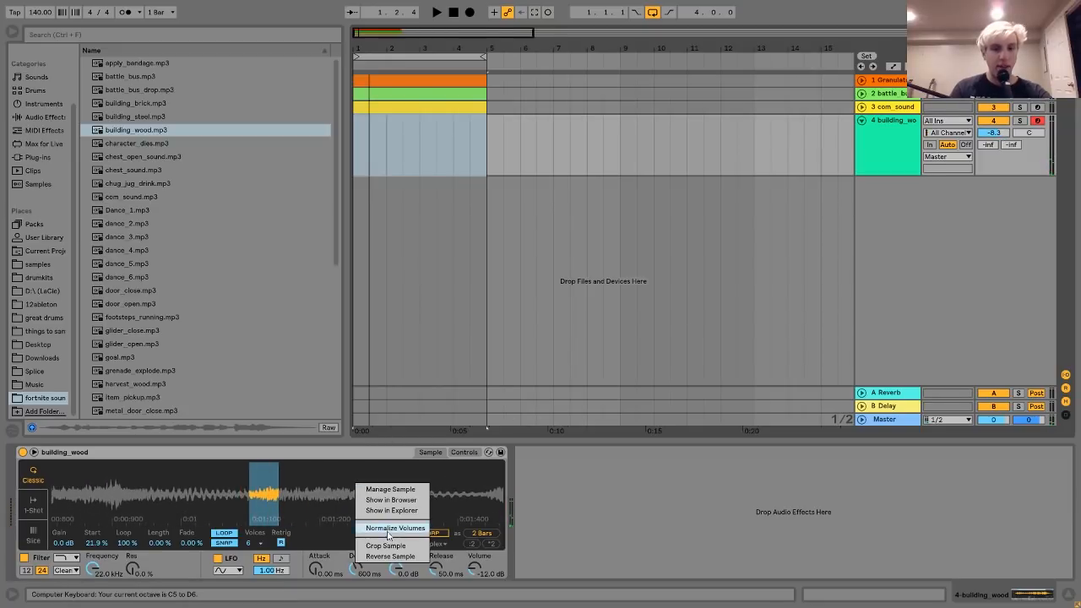
pyautogui.click(388, 529)
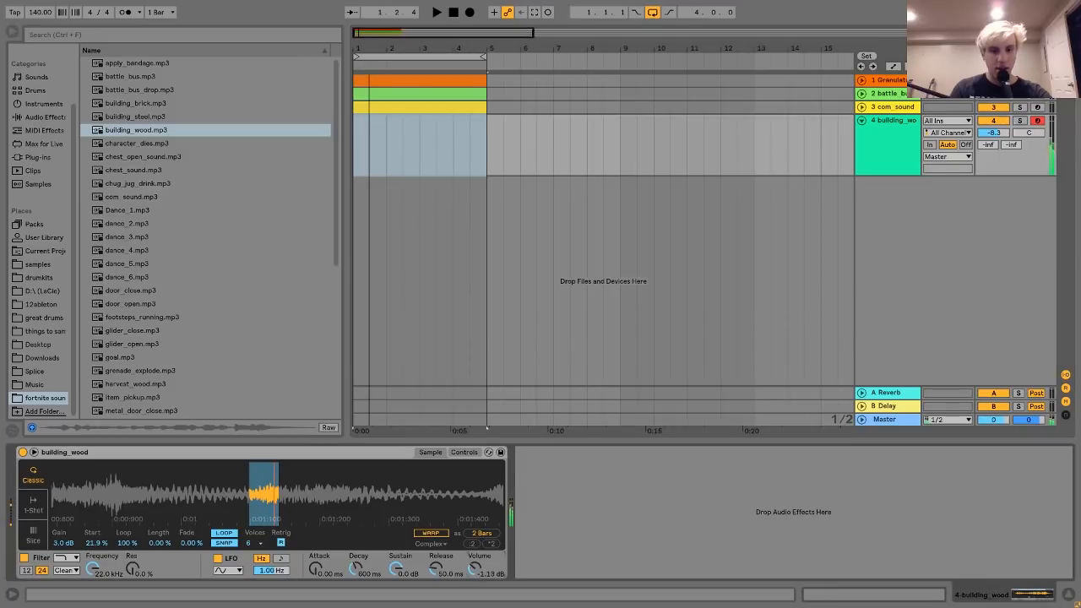
pyautogui.moveTo(475, 569); pyautogui.dragTo(475, 549)
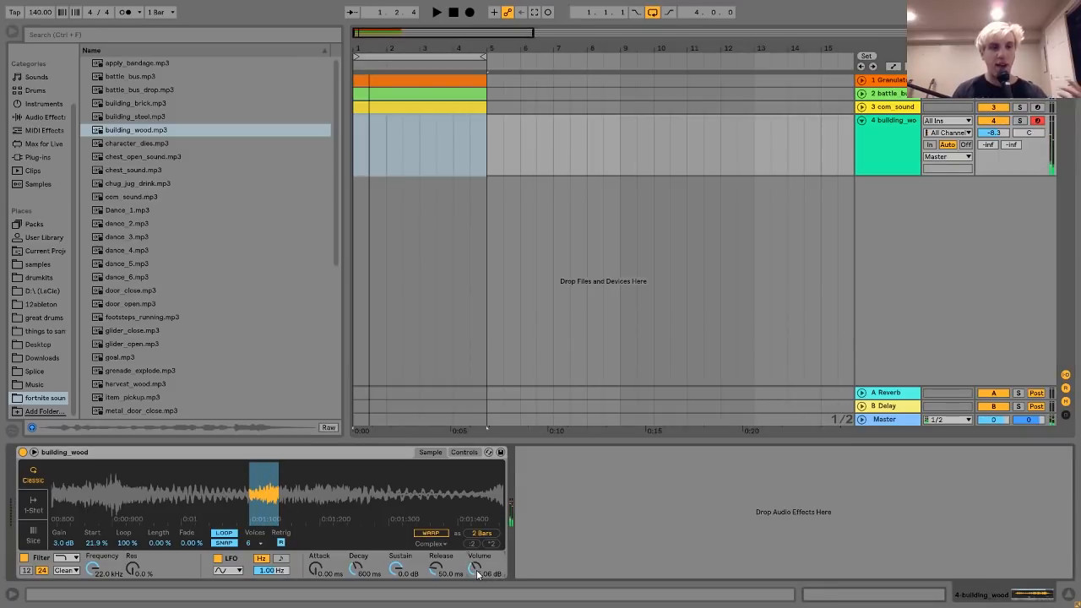
# Add a Utility effect to the building_wood track and set its input channel mode to Left.
pyautogui.click(42, 131)
pyautogui.click(34, 120)
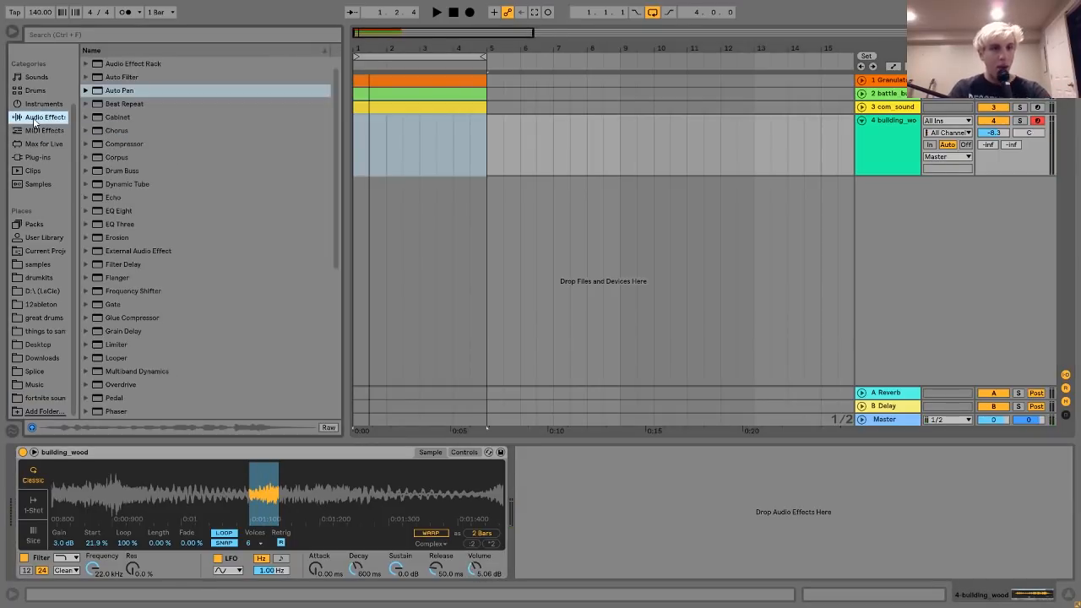
pyautogui.scroll(-6, 134, 376)
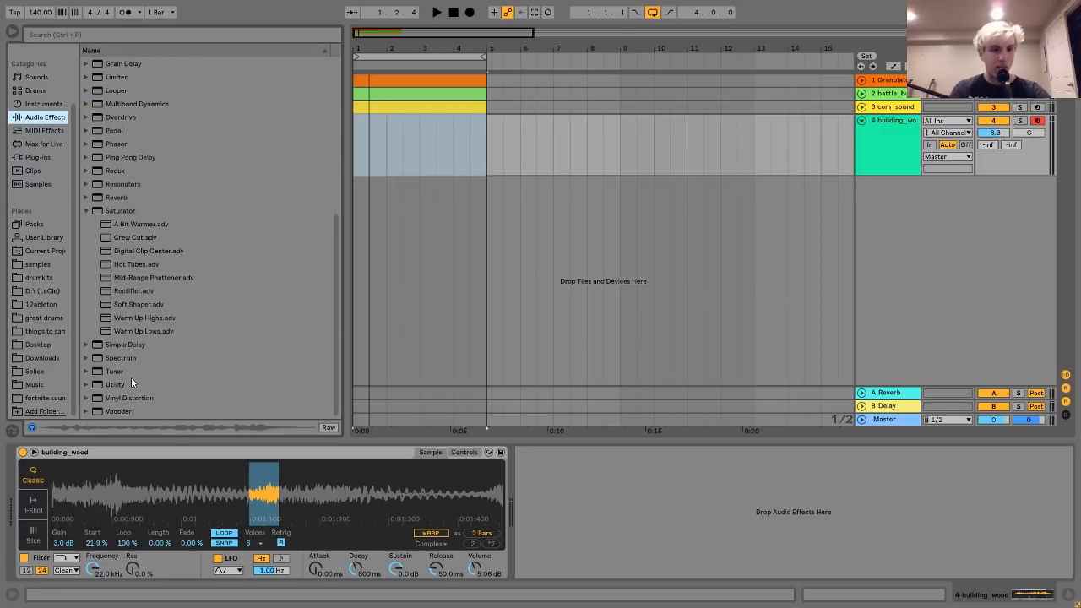
pyautogui.doubleClick(125, 384)
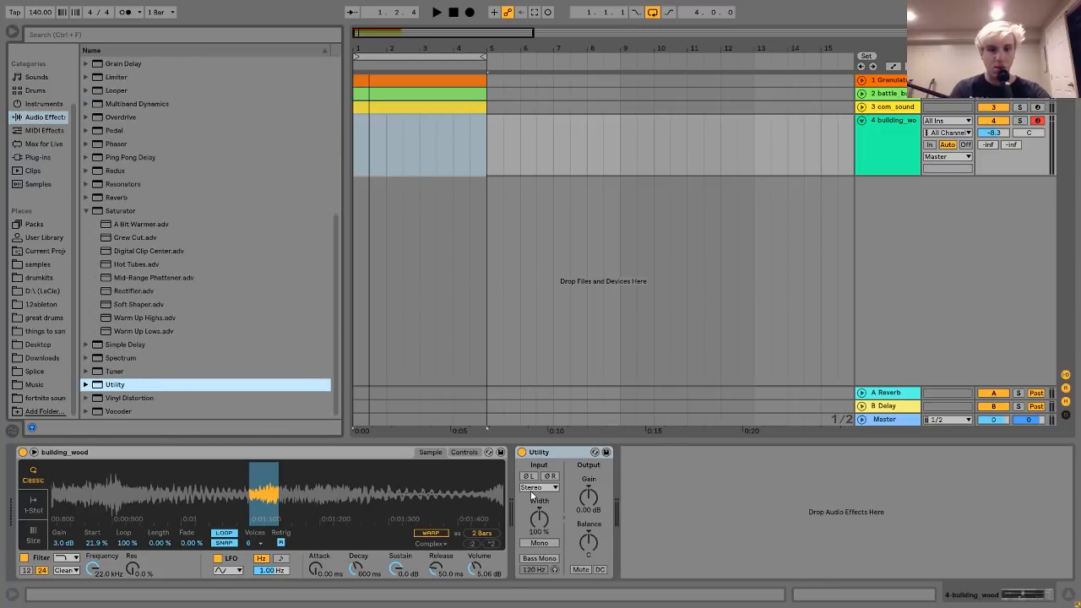
pyautogui.click(539, 488)
pyautogui.click(536, 499)
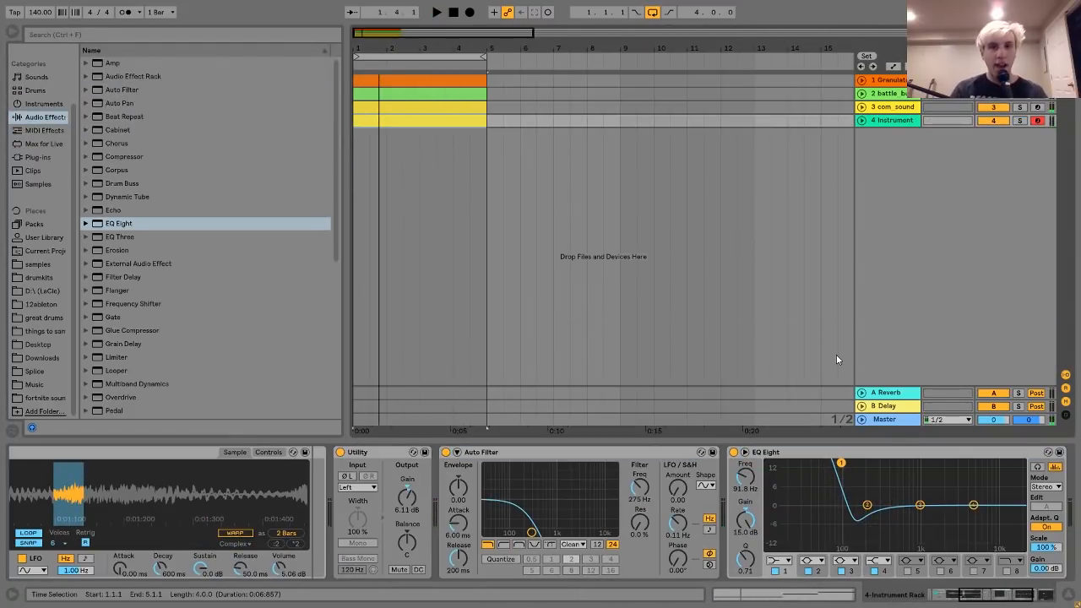
# Turn off the arrangement loop and play back the four bars with the new Instrument track.
pyautogui.click(651, 13)
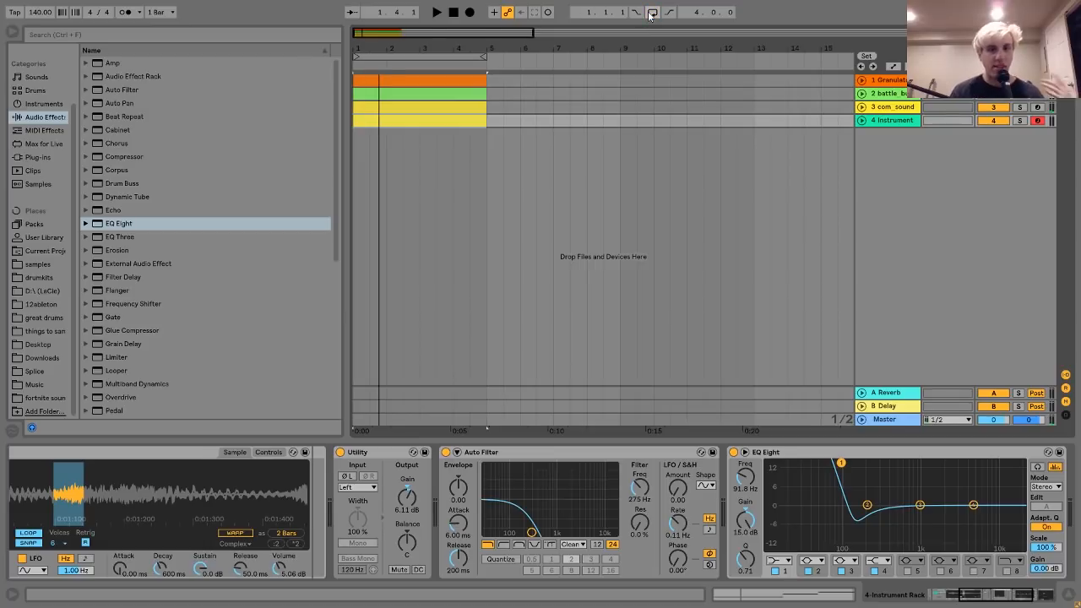
pyautogui.press('space')
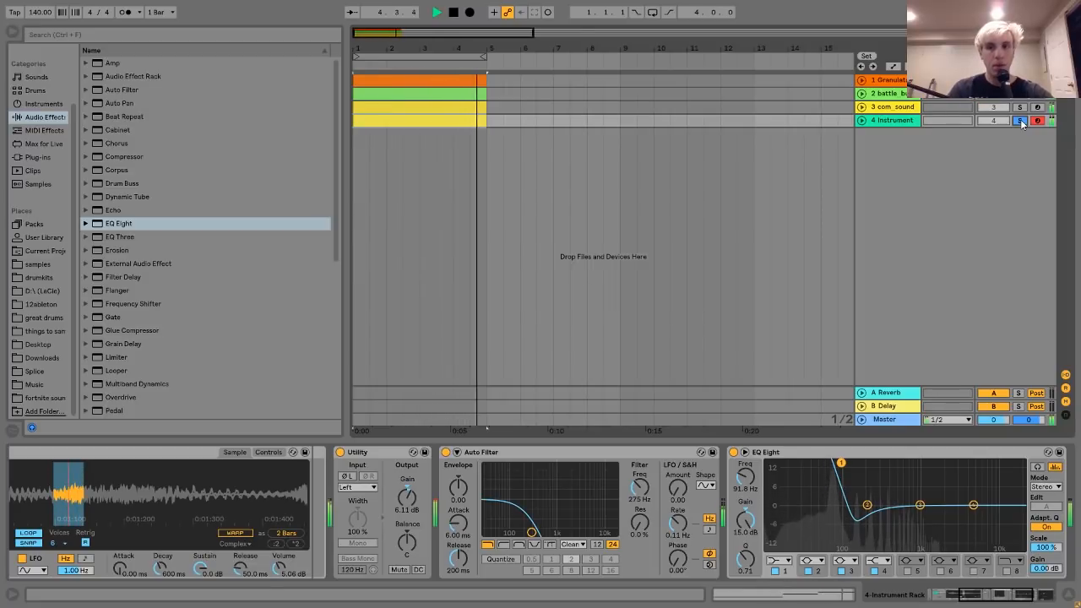
pyautogui.press('space')
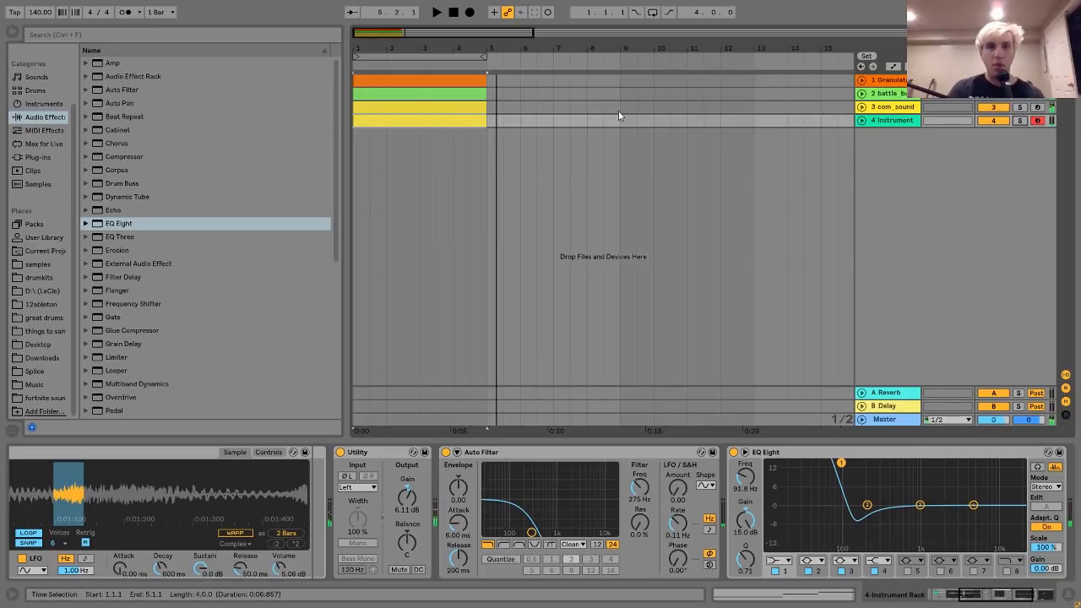
# Solo the Instrument track and set the loop over its four-bar clip while playing it back.
pyautogui.click(1022, 121)
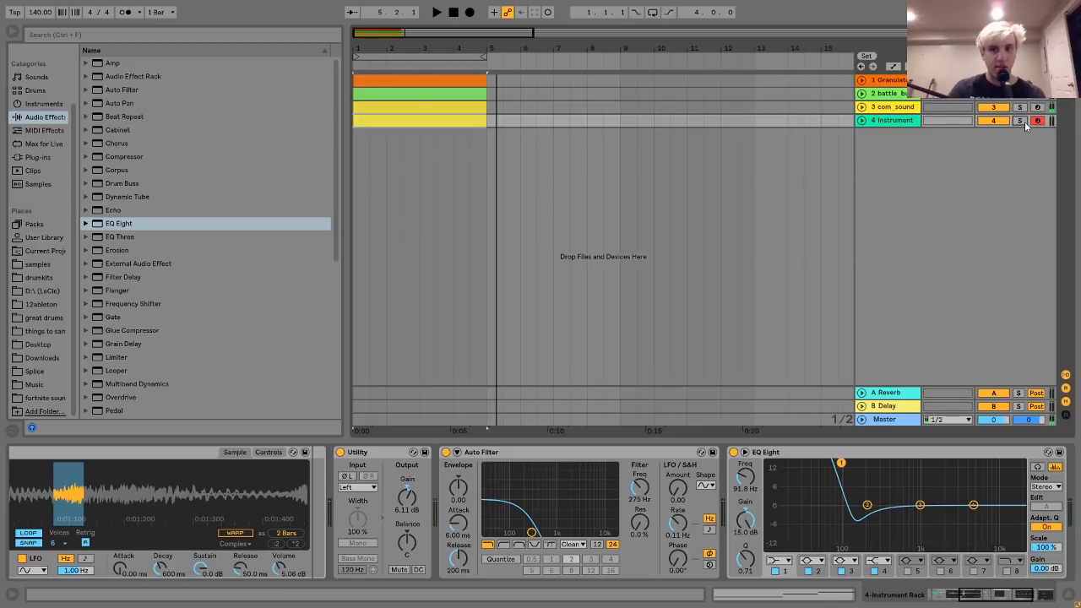
pyautogui.press('space')
pyautogui.click(401, 121)
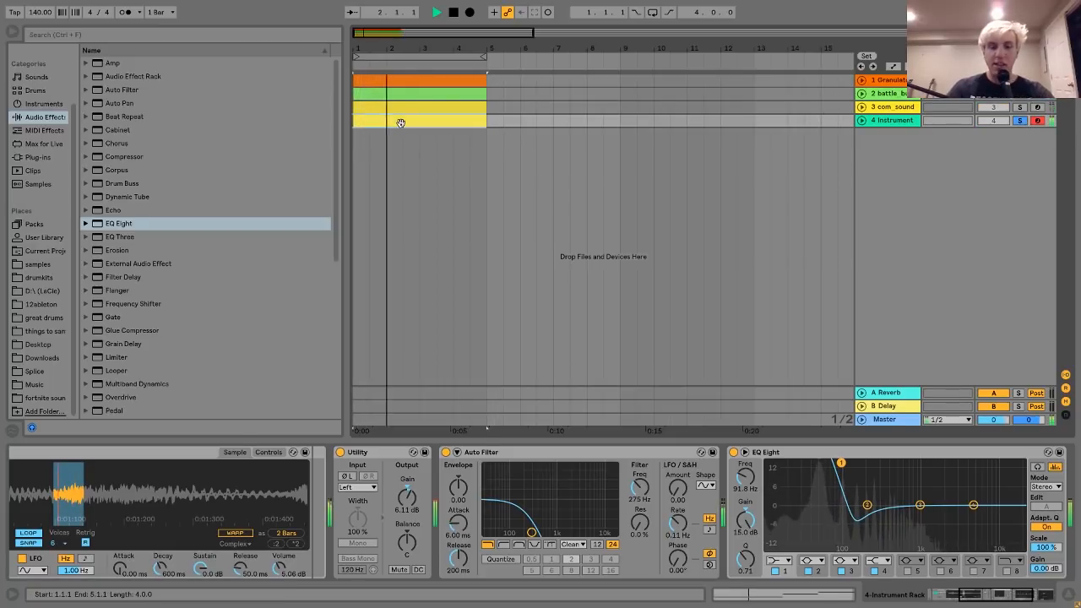
pyautogui.hotkey('ctrl', 'l')
pyautogui.press('space')
# Show the source file of the first building_wood chain's sample in the browser.
pyautogui.hscroll(-5, 411, 497)
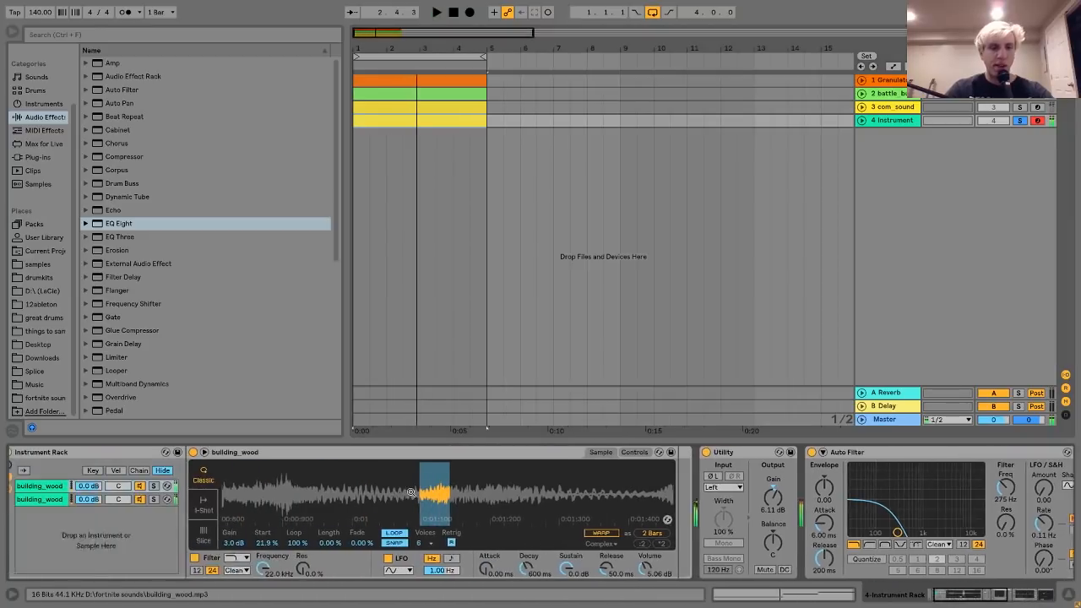
pyautogui.click(119, 497)
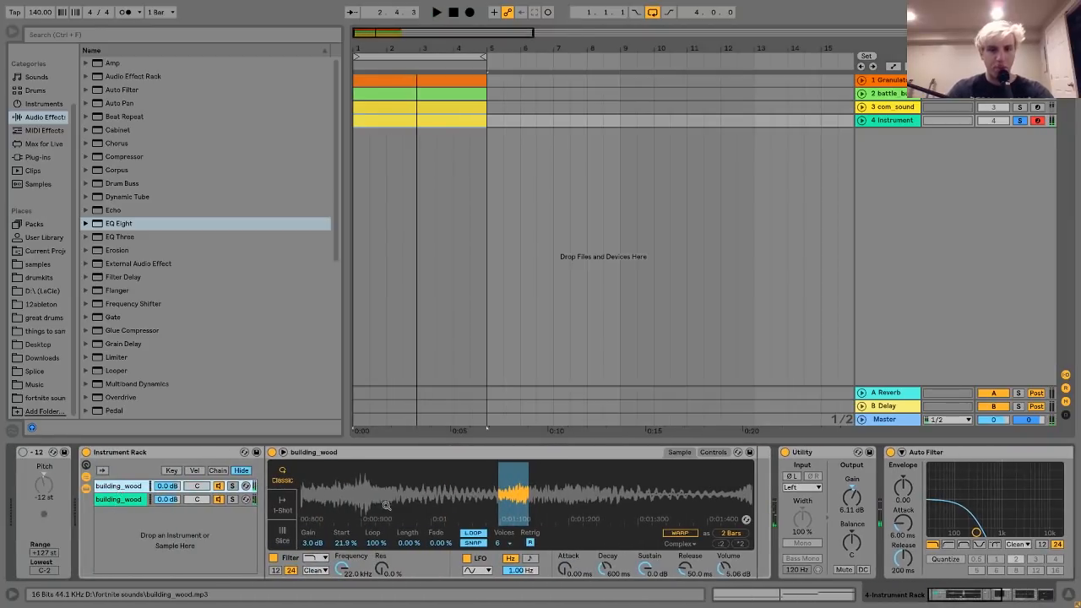
pyautogui.rightClick(498, 500)
pyautogui.click(538, 435)
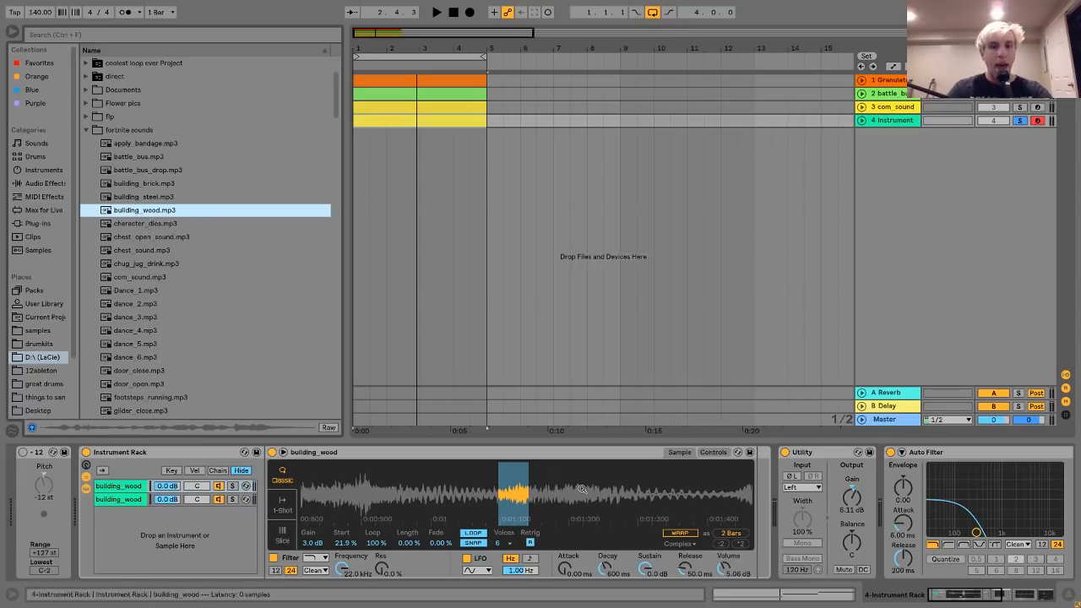
# Switch off the Auto Filter and EQ Eight on the Instrument track and delete the Tuner at the end of its chain.
pyautogui.scroll(-5, 919, 515)
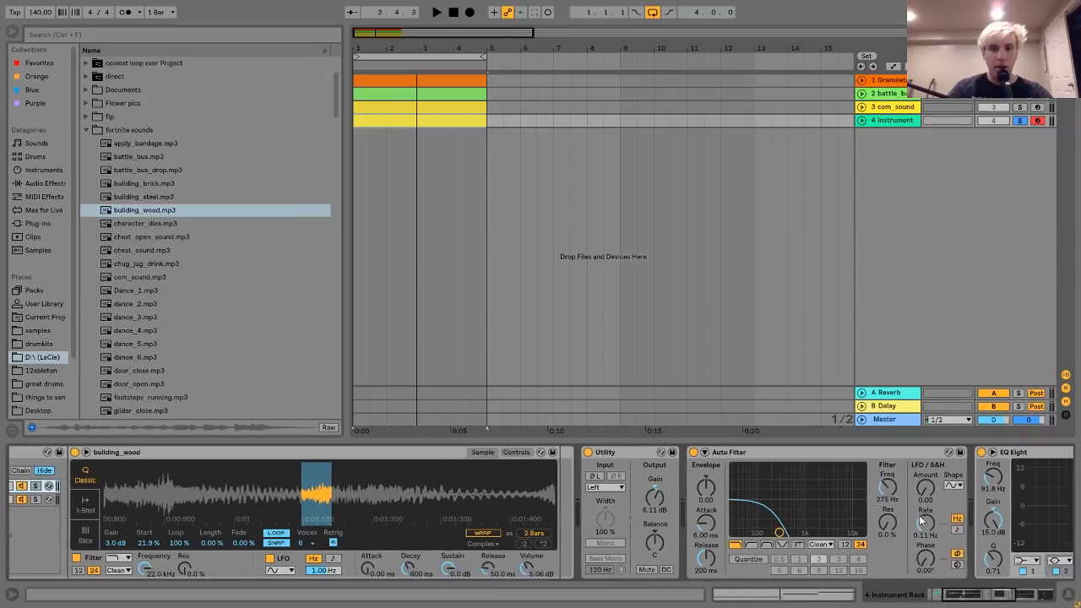
pyautogui.scroll(-3, 676, 457)
pyautogui.scroll(-5, 677, 454)
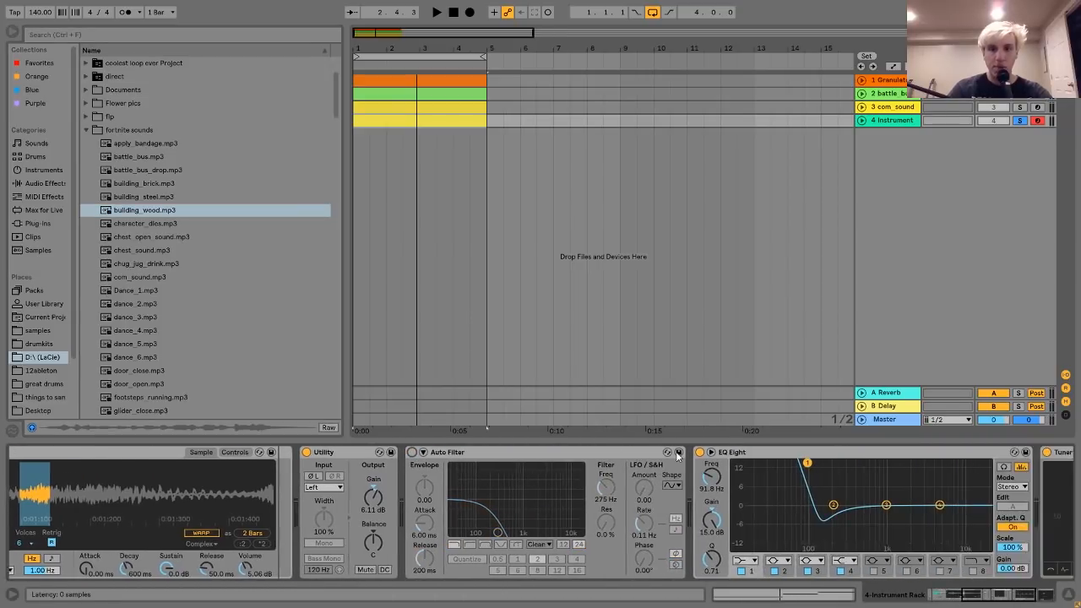
pyautogui.scroll(-6, 632, 449)
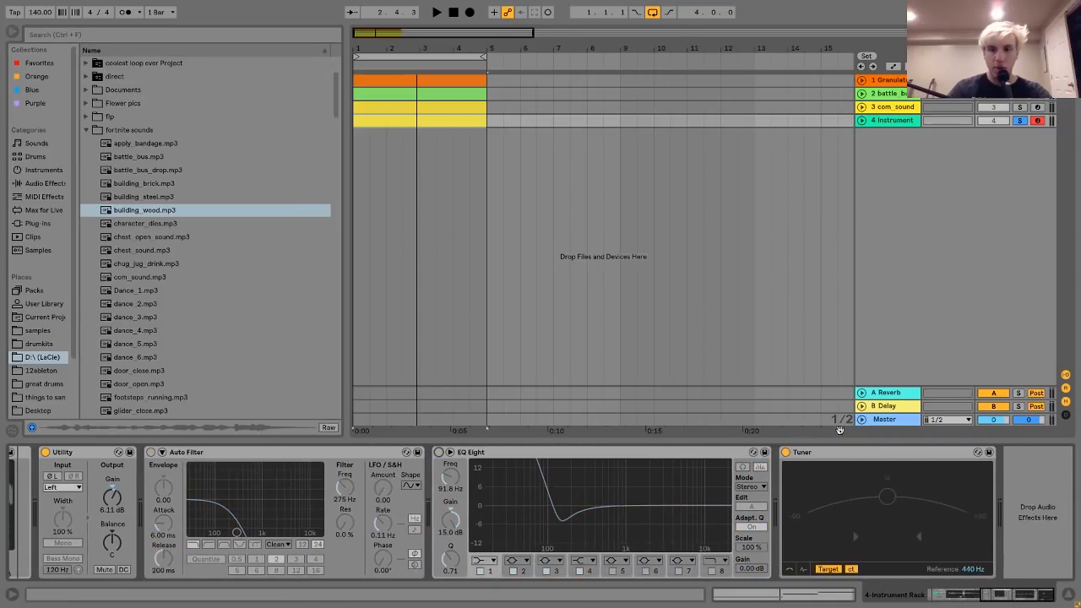
pyautogui.click(835, 451)
pyautogui.press('Delete')
# Examine the looped section of the building_wood sample in the Instrument Rack's first chain.
pyautogui.scroll(10, 833, 449)
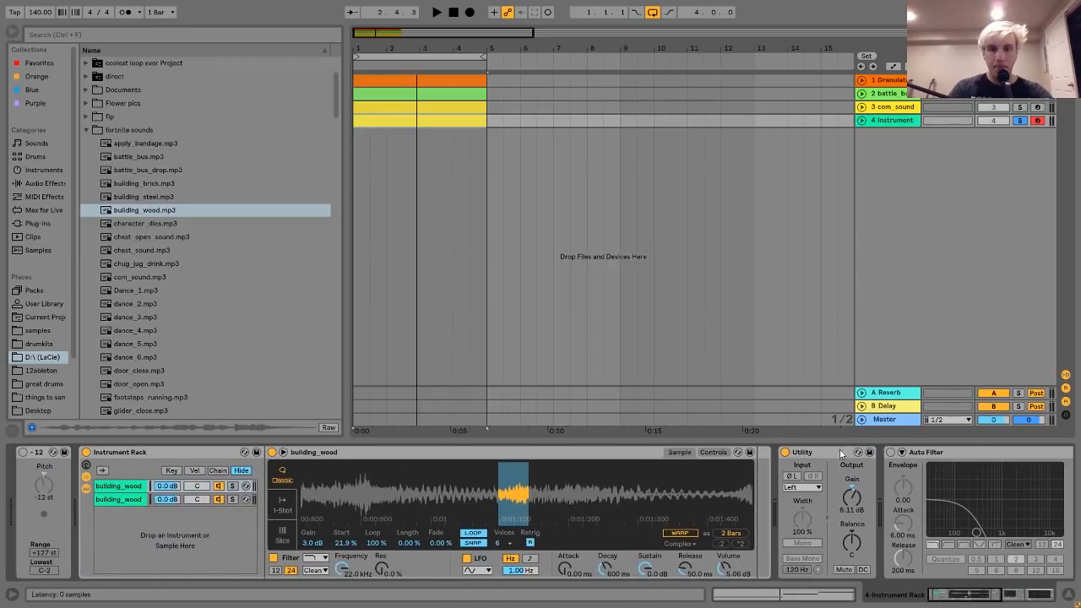
pyautogui.click(143, 488)
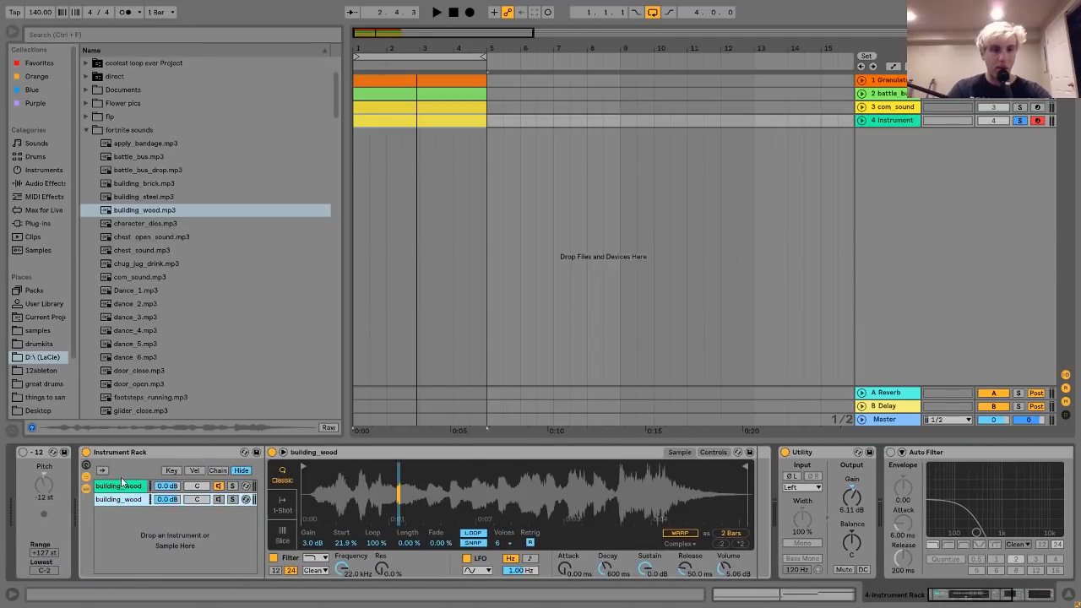
pyautogui.click(122, 486)
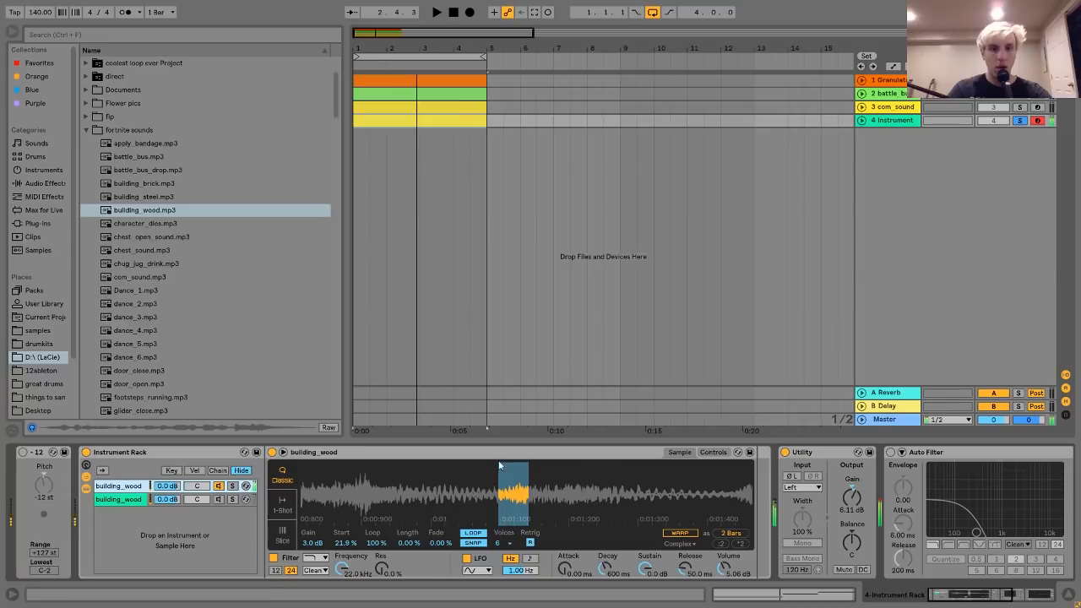
pyautogui.moveTo(575, 514); pyautogui.dragTo(399, 514)
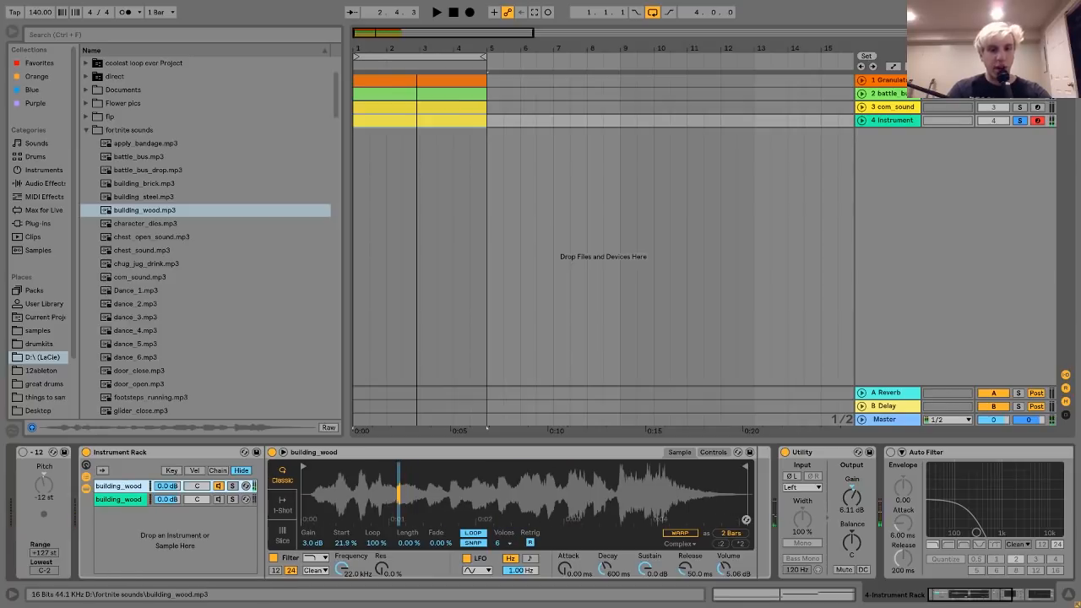
pyautogui.moveTo(401, 473); pyautogui.dragTo(434, 473)
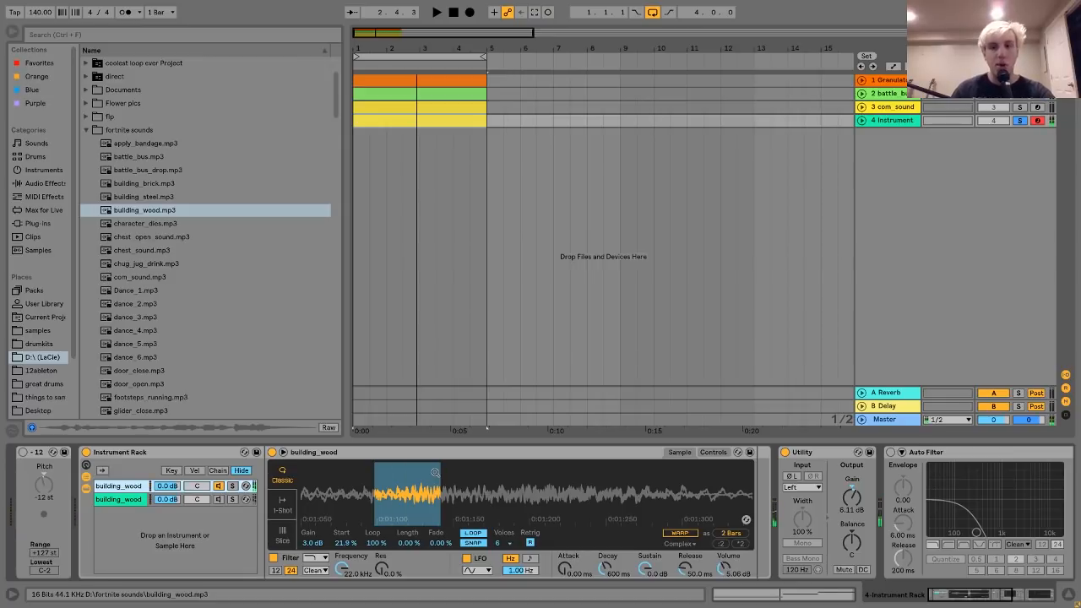
pyautogui.moveTo(435, 473); pyautogui.dragTo(400, 486)
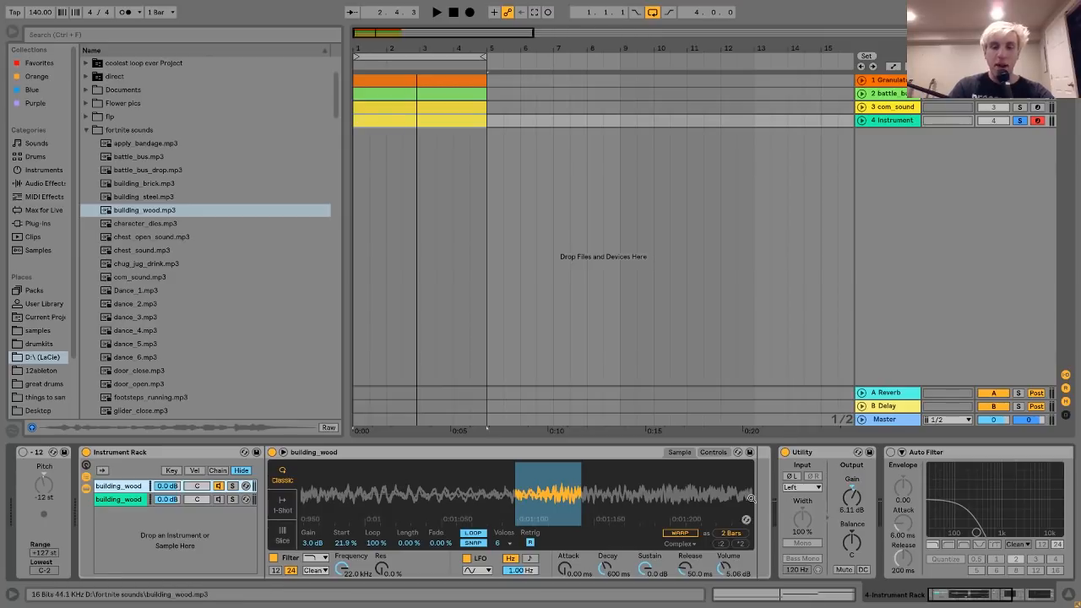
# Try the Stereo input channel mode on the Utility effect and undo the change.
pyautogui.scroll(-1, 755, 499)
pyautogui.scroll(-3, 755, 498)
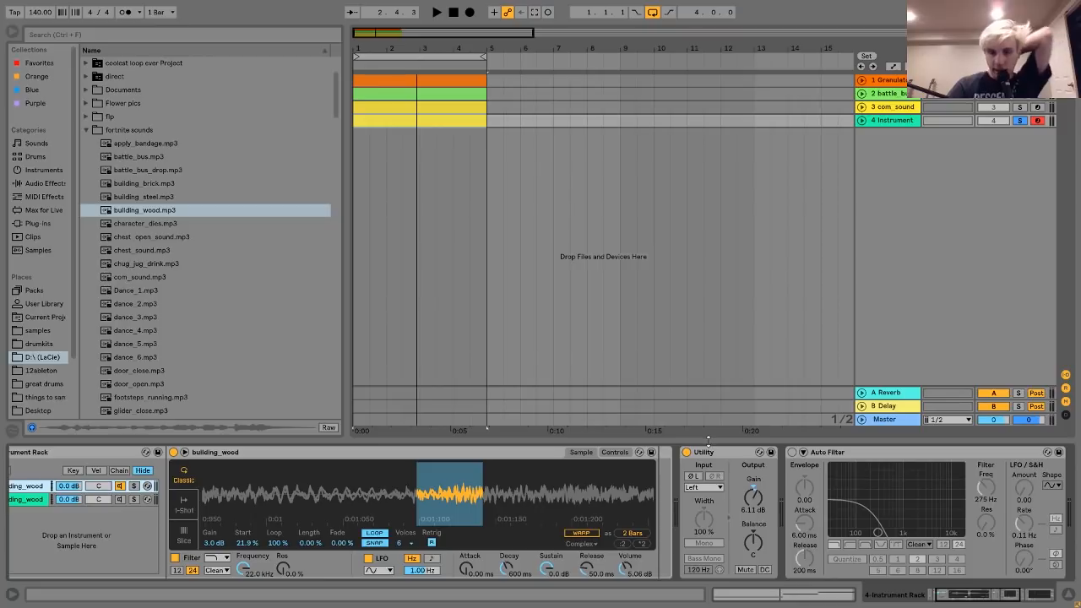
pyautogui.click(706, 488)
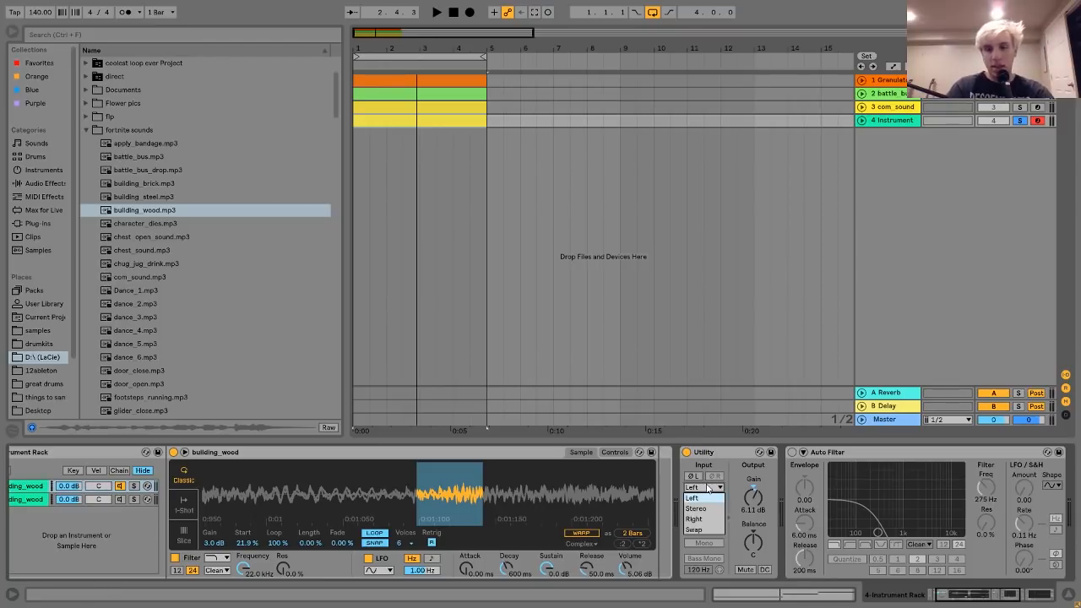
pyautogui.click(701, 510)
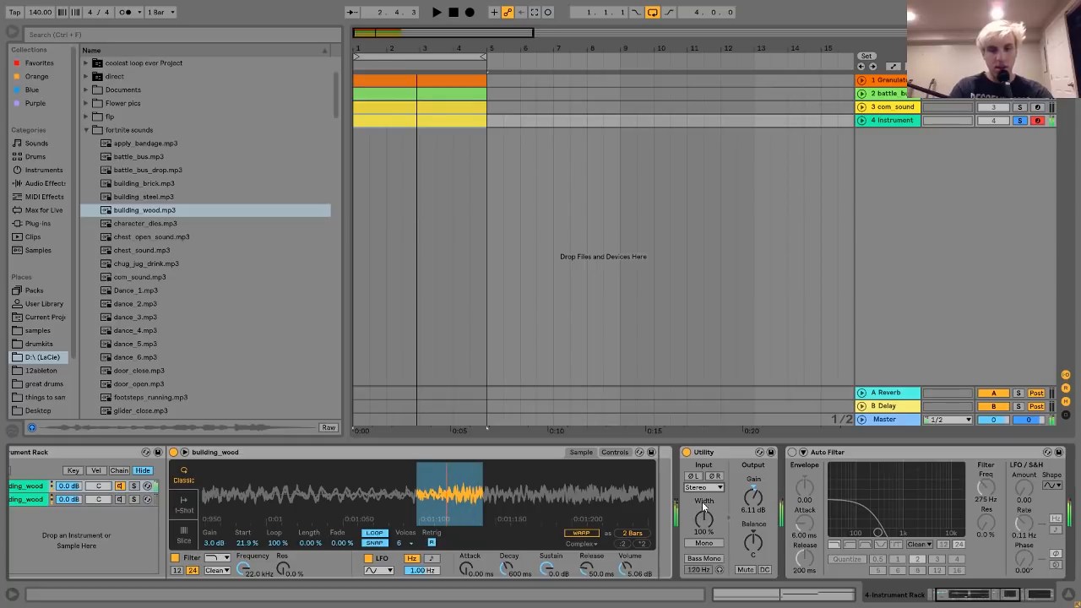
pyautogui.hotkey('ctrl', 'z')
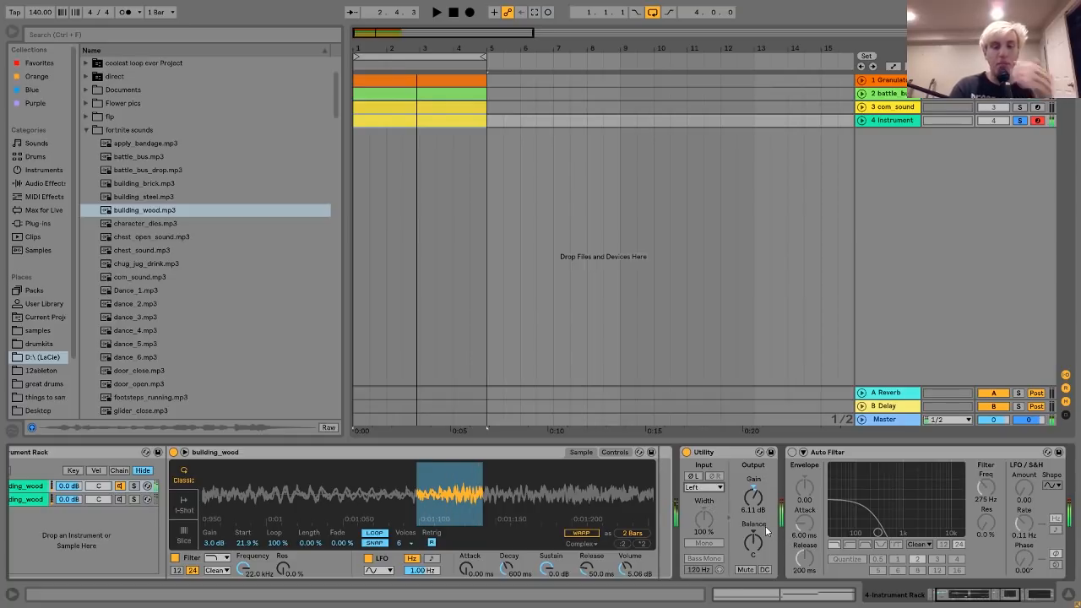
# Delete the -12 st Pitch device in front of the Instrument Rack.
pyautogui.hscroll(3, 765, 526)
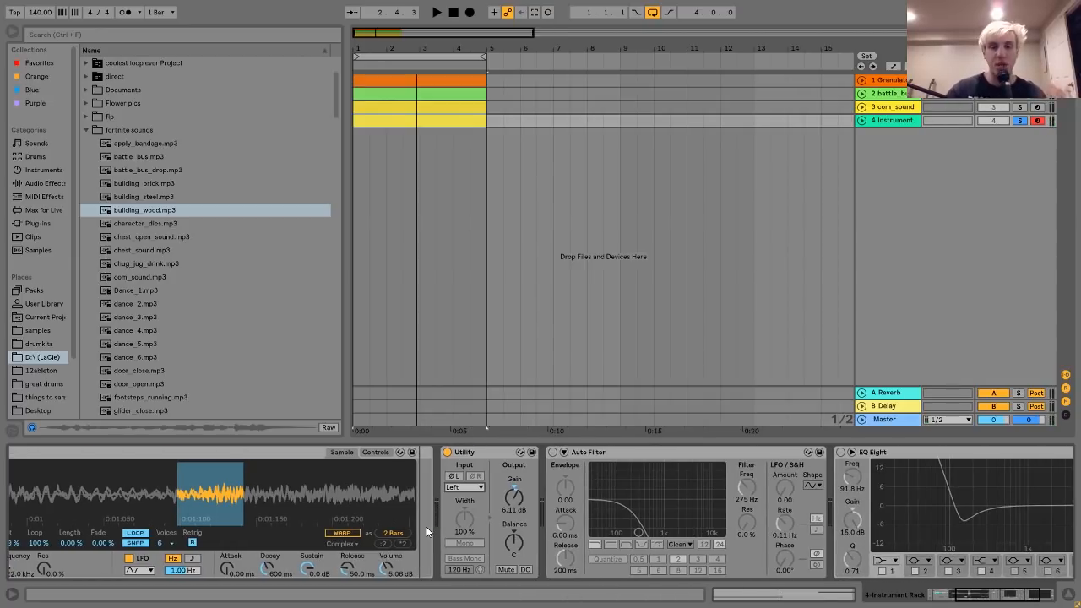
pyautogui.hscroll(-3, 426, 526)
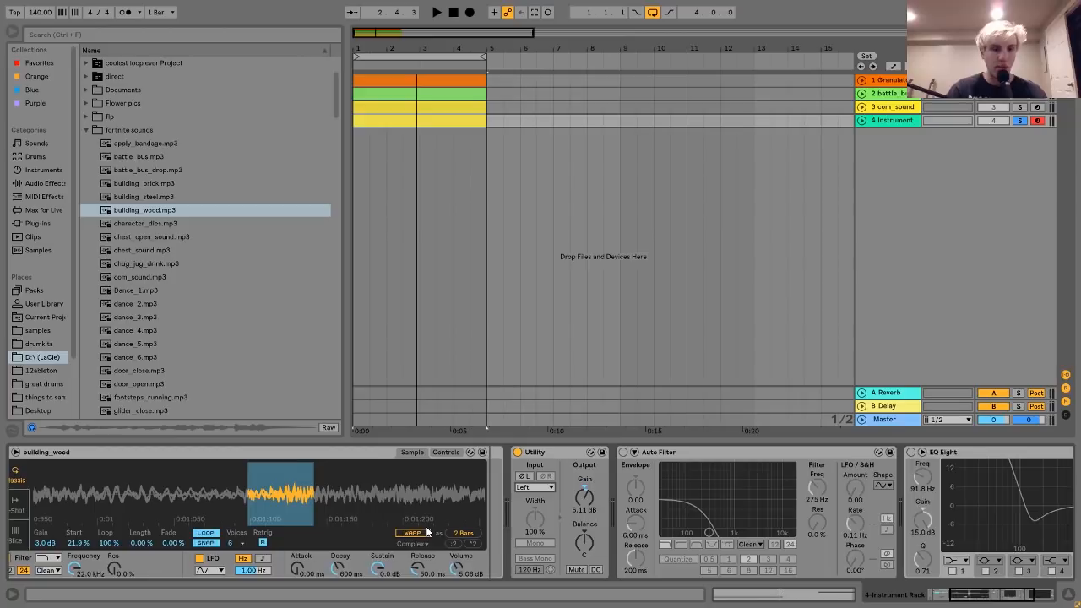
pyautogui.hscroll(-3, 426, 526)
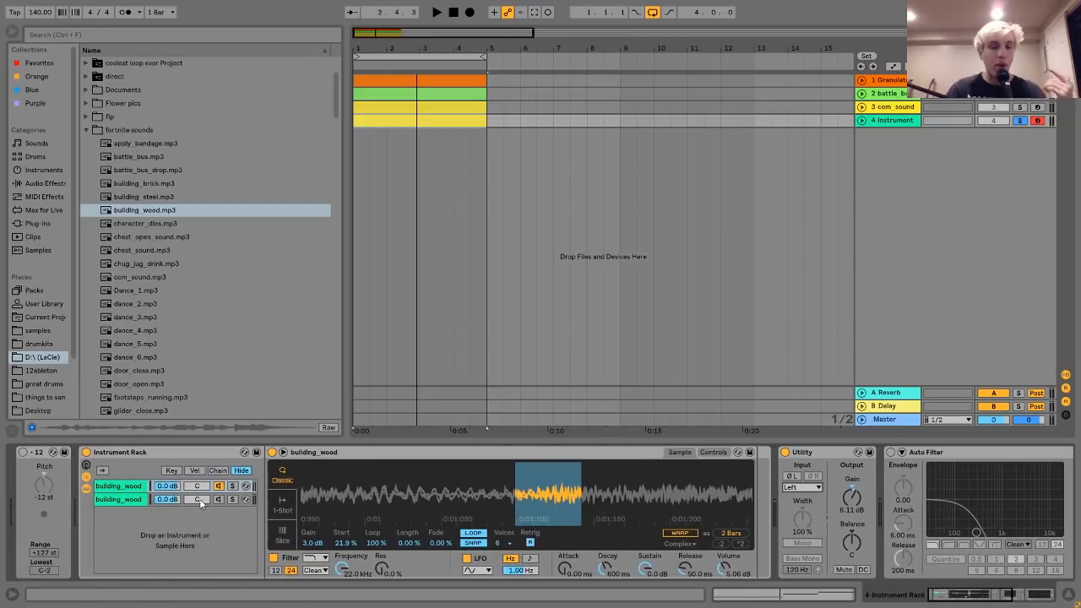
pyautogui.click(116, 487)
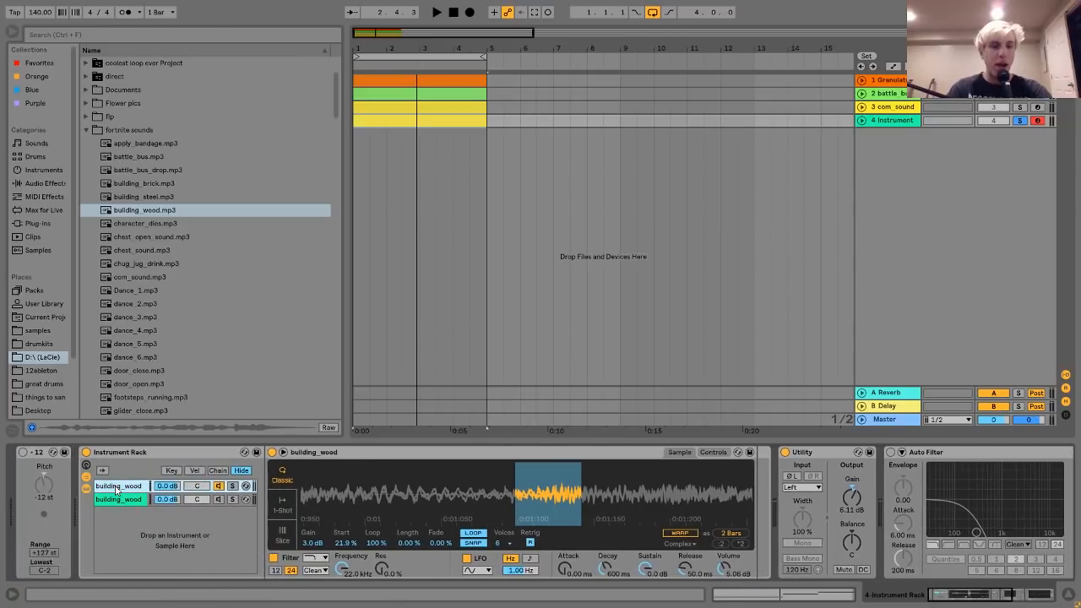
pyautogui.click(38, 453)
pyautogui.press('Delete')
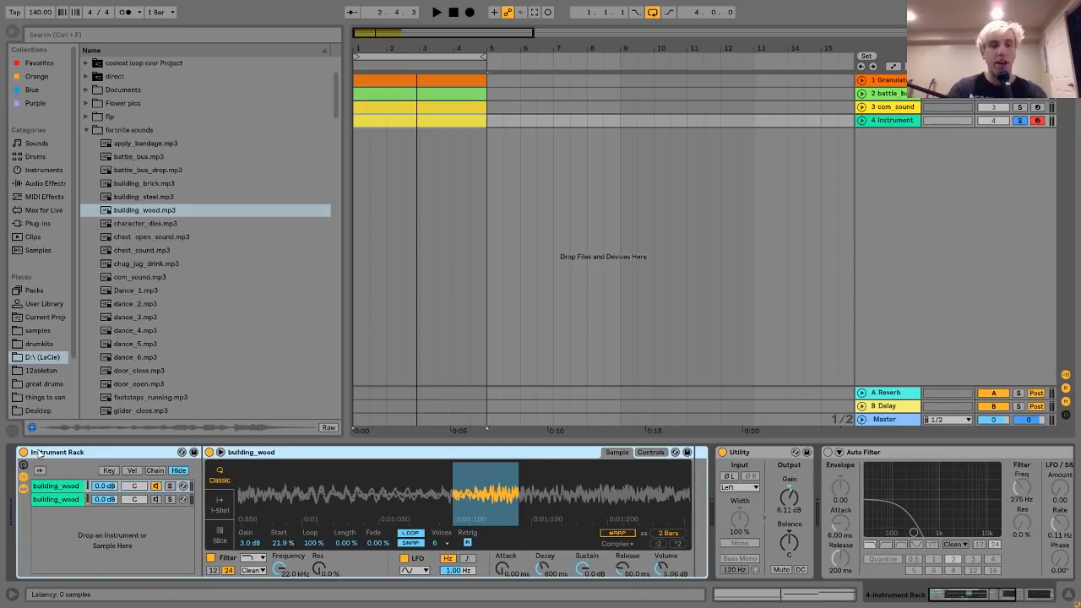
# Activate the Instrument Rack's second building_wood chain and display its sampler's control settings.
pyautogui.click(66, 488)
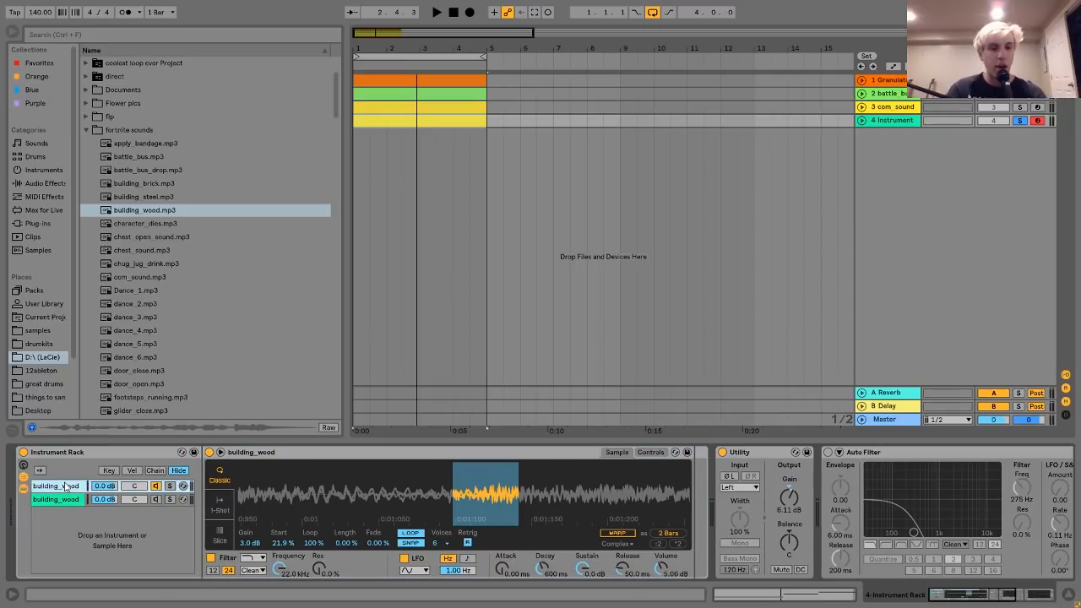
pyautogui.click(154, 501)
pyautogui.click(81, 500)
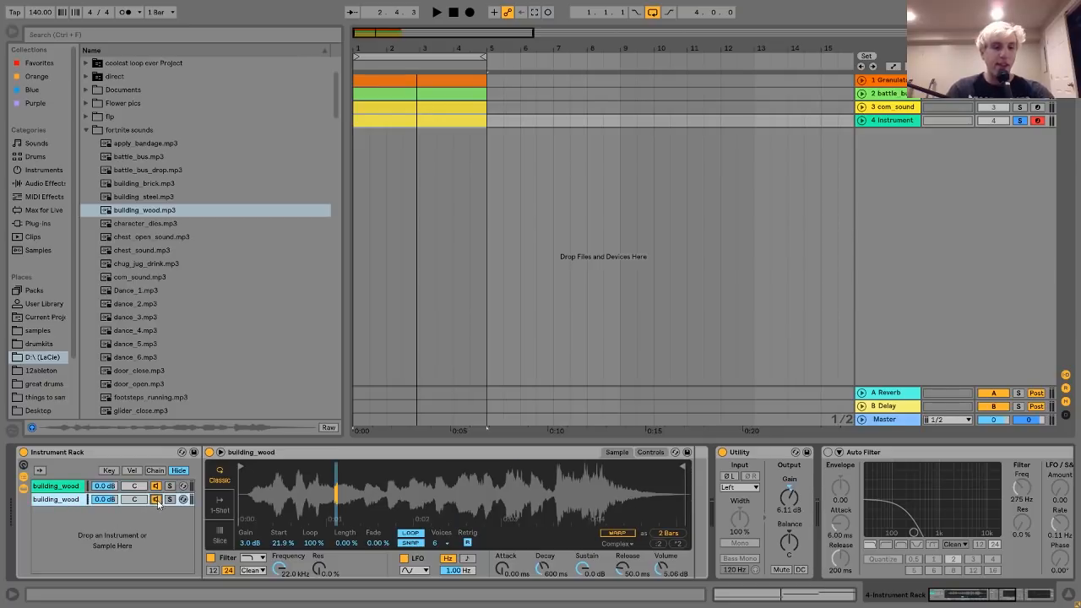
pyautogui.click(650, 451)
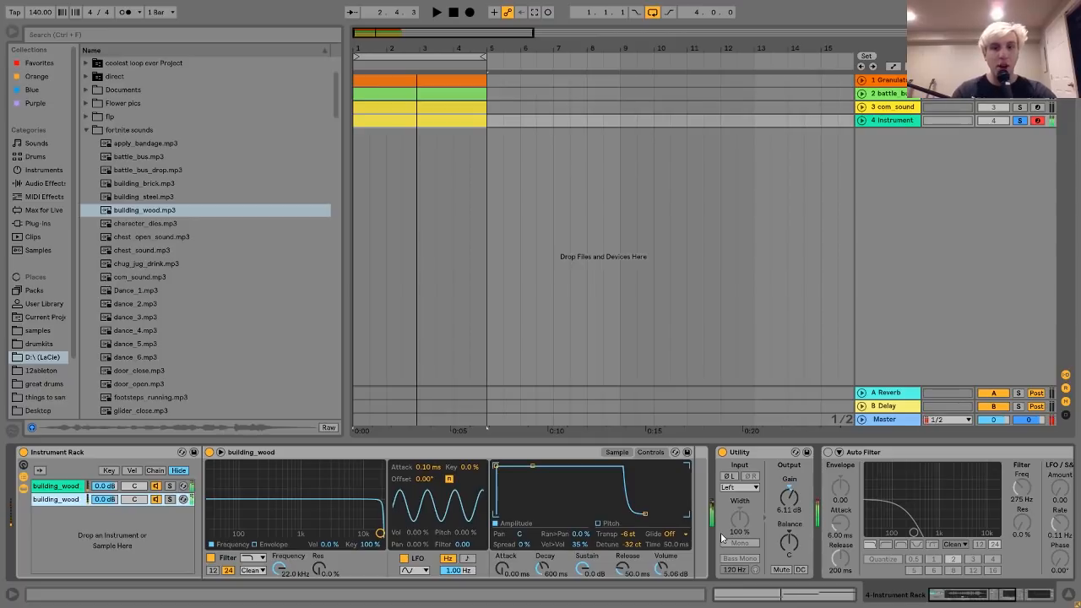
# Switch the Auto Filter and EQ Eight back on and raise the computer keyboard's octave to C4 to D5.
pyautogui.hscroll(5, 511, 546)
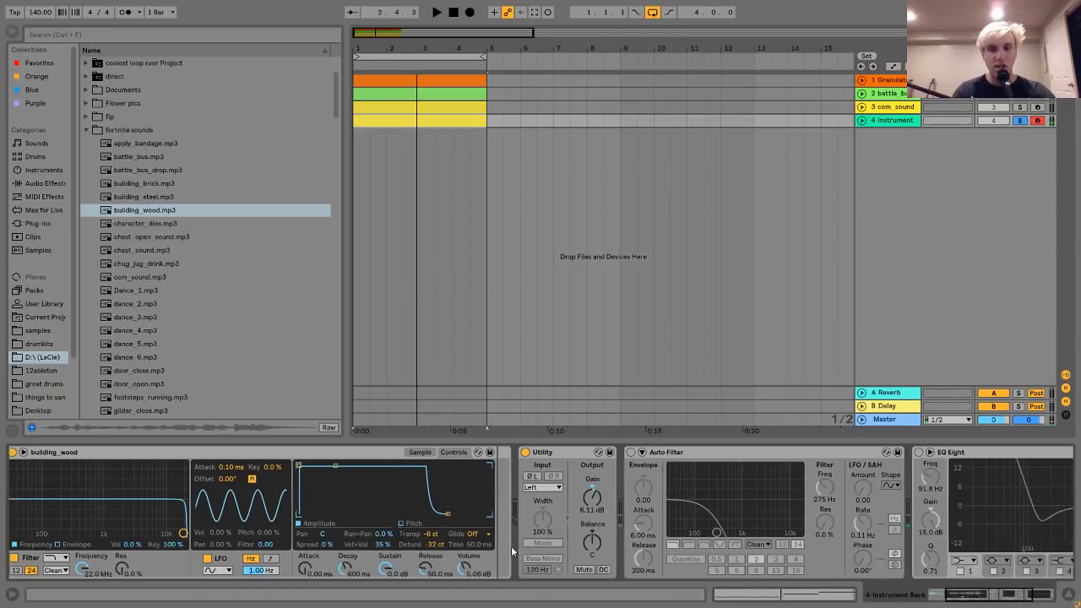
pyautogui.click(589, 452)
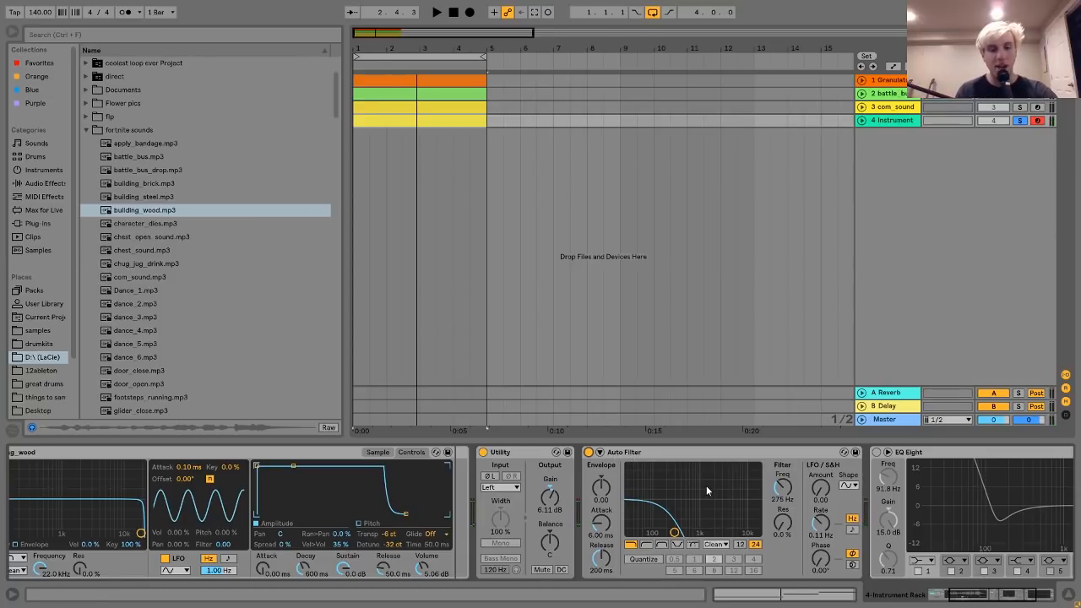
pyautogui.press('x')
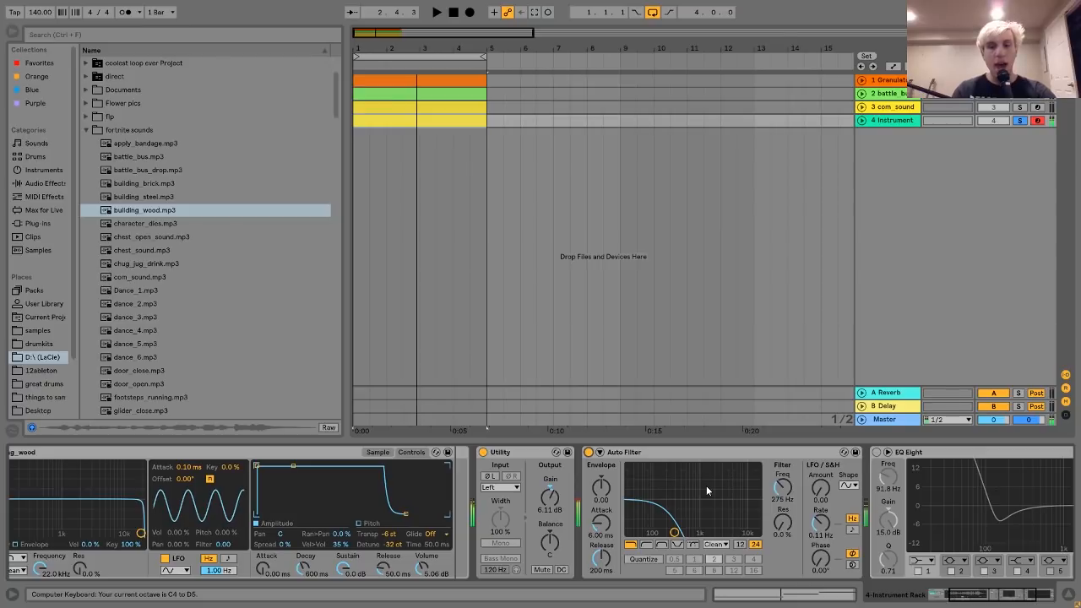
pyautogui.scroll(-5, 705, 485)
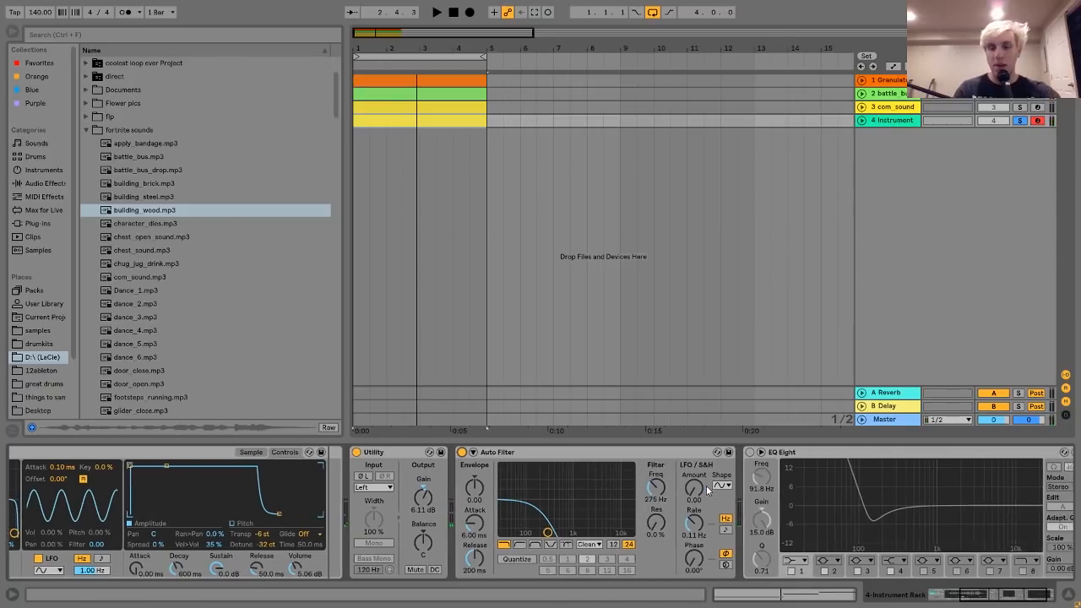
pyautogui.click(663, 452)
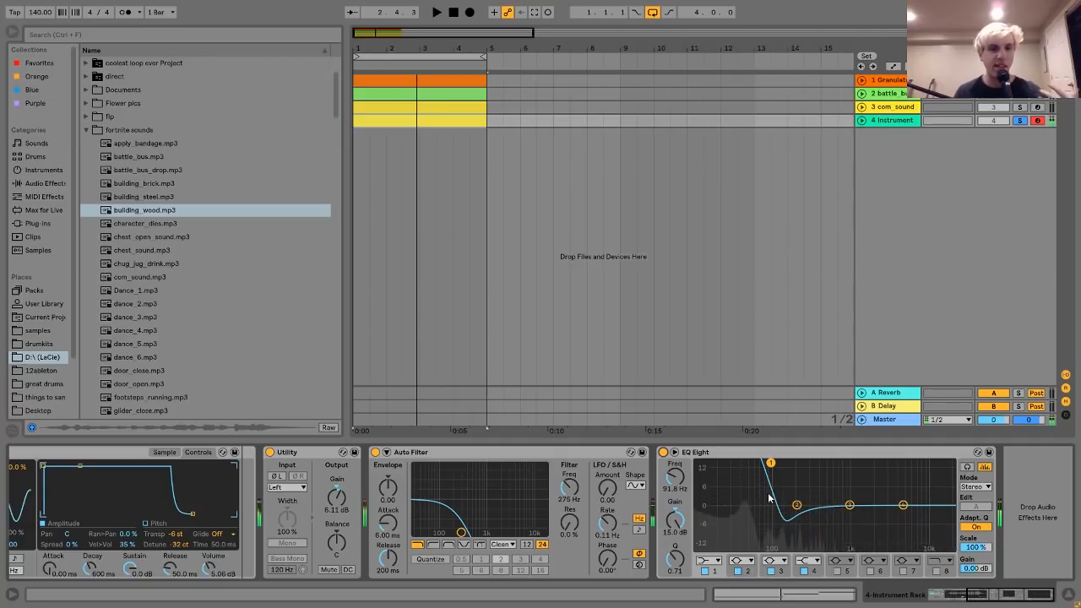
# Play back the four-bar loop and unsolo the Instrument track to hear it with the other tracks.
pyautogui.press('space')
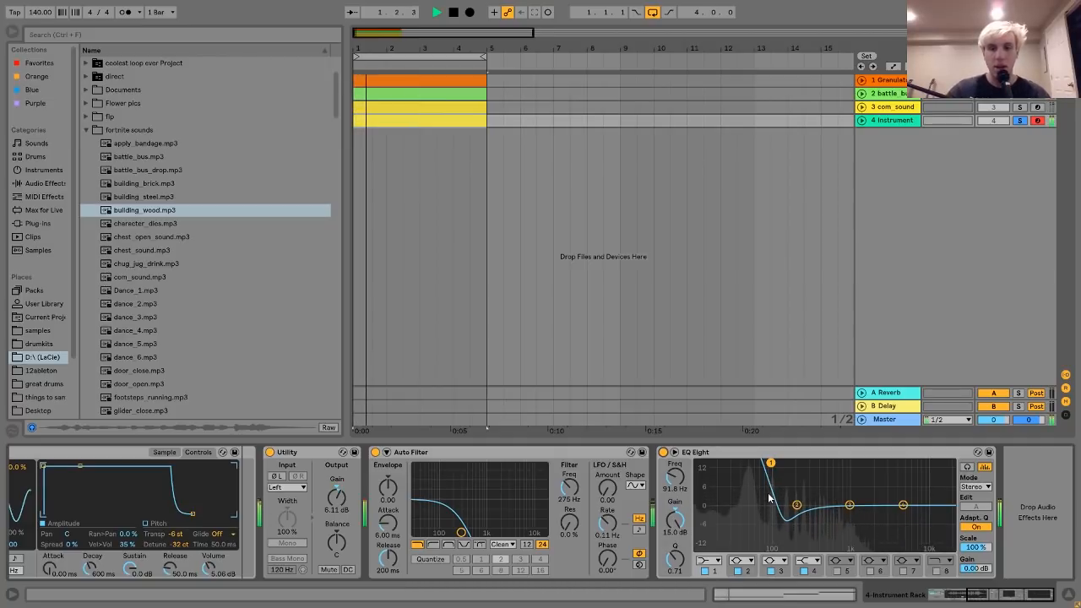
pyautogui.press('space')
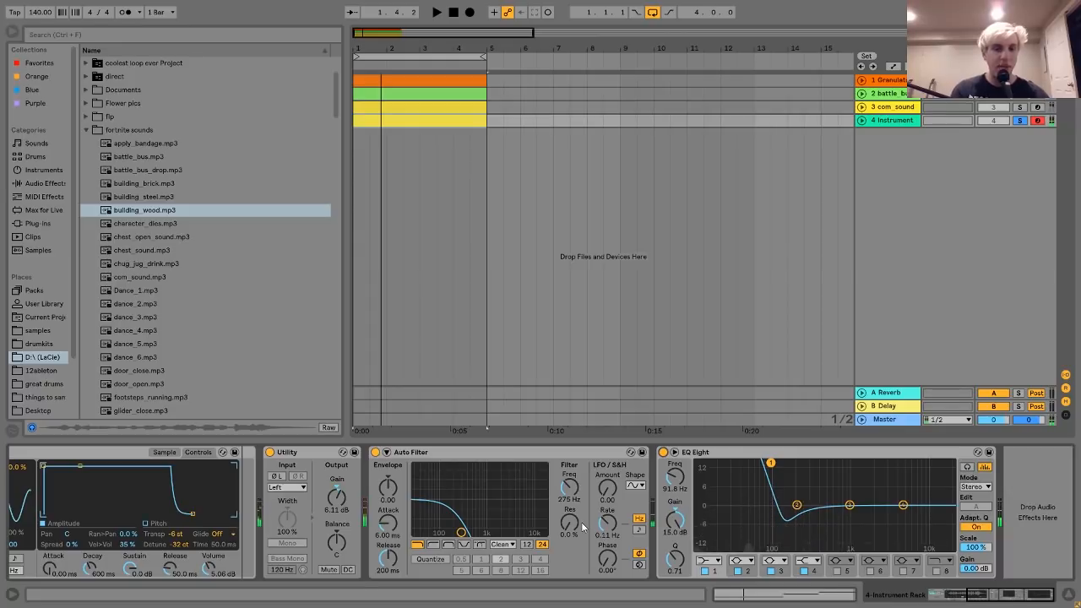
pyautogui.scroll(5, 439, 540)
pyautogui.scroll(-5, 439, 540)
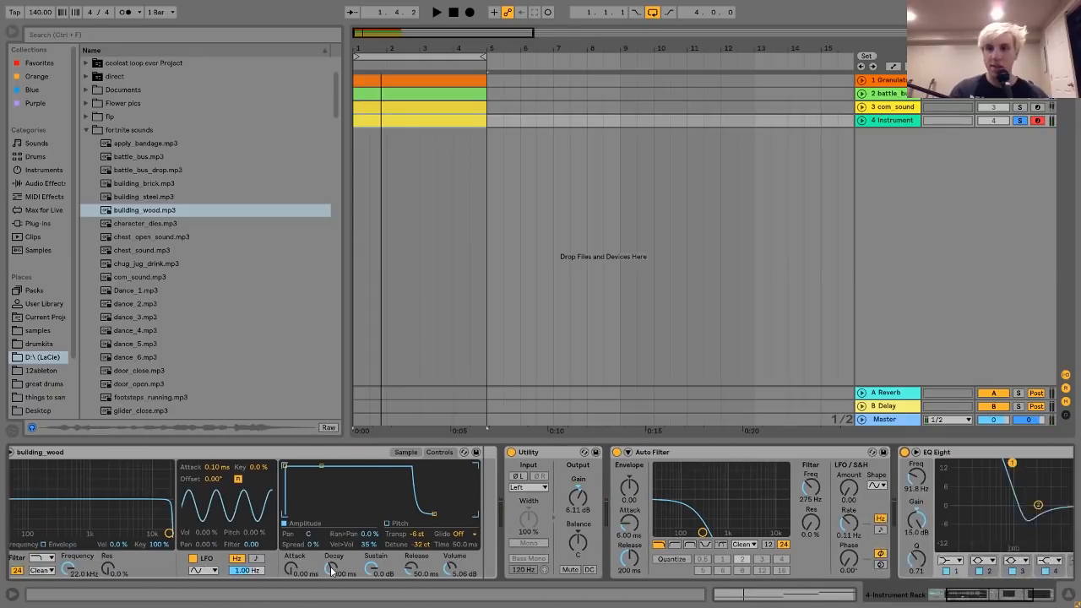
pyautogui.press('space')
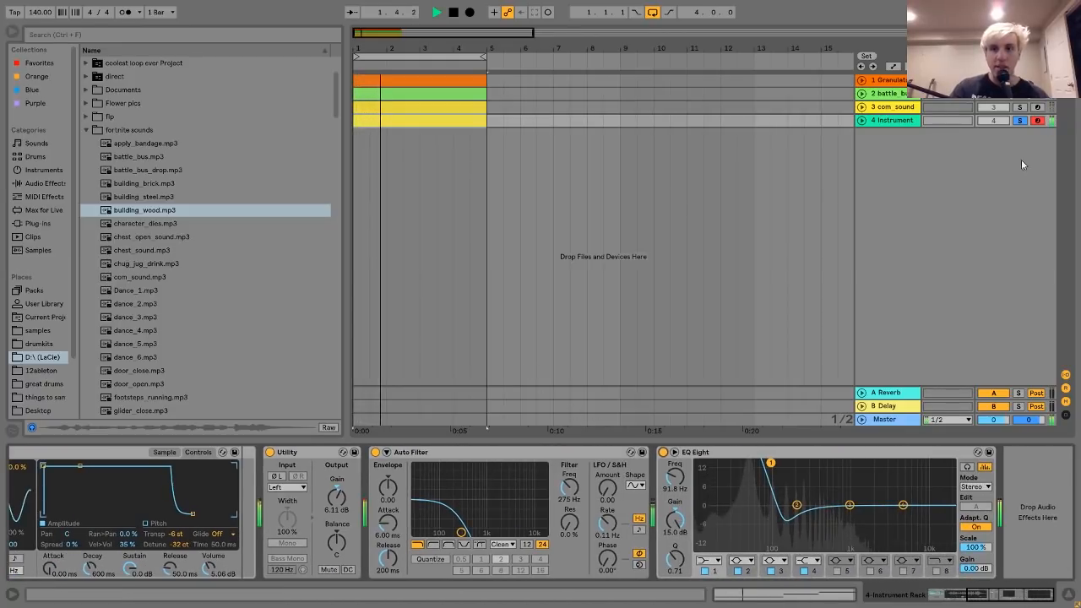
pyautogui.click(1020, 119)
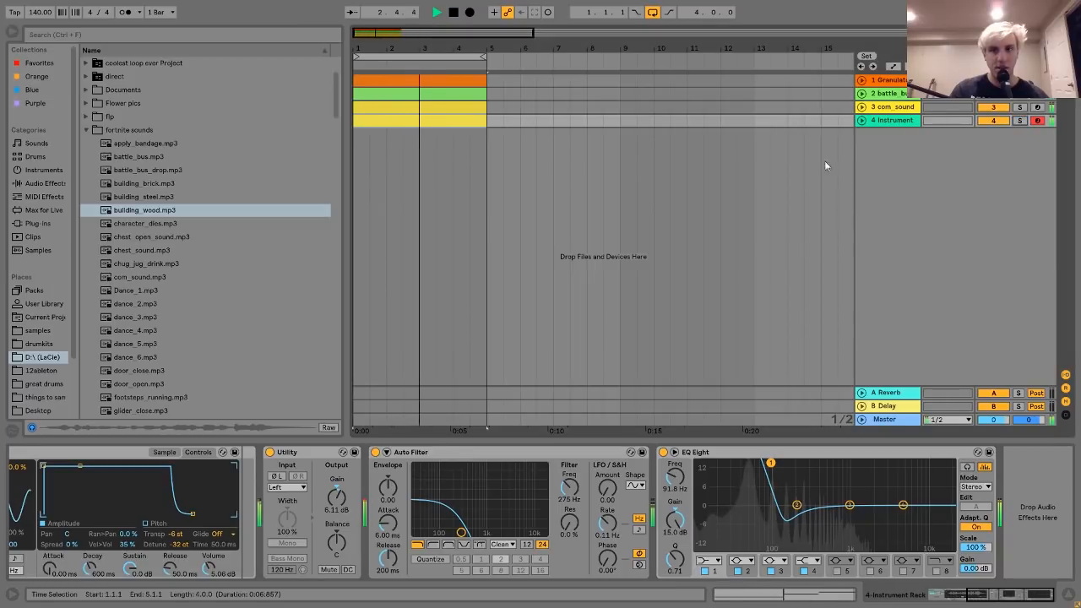